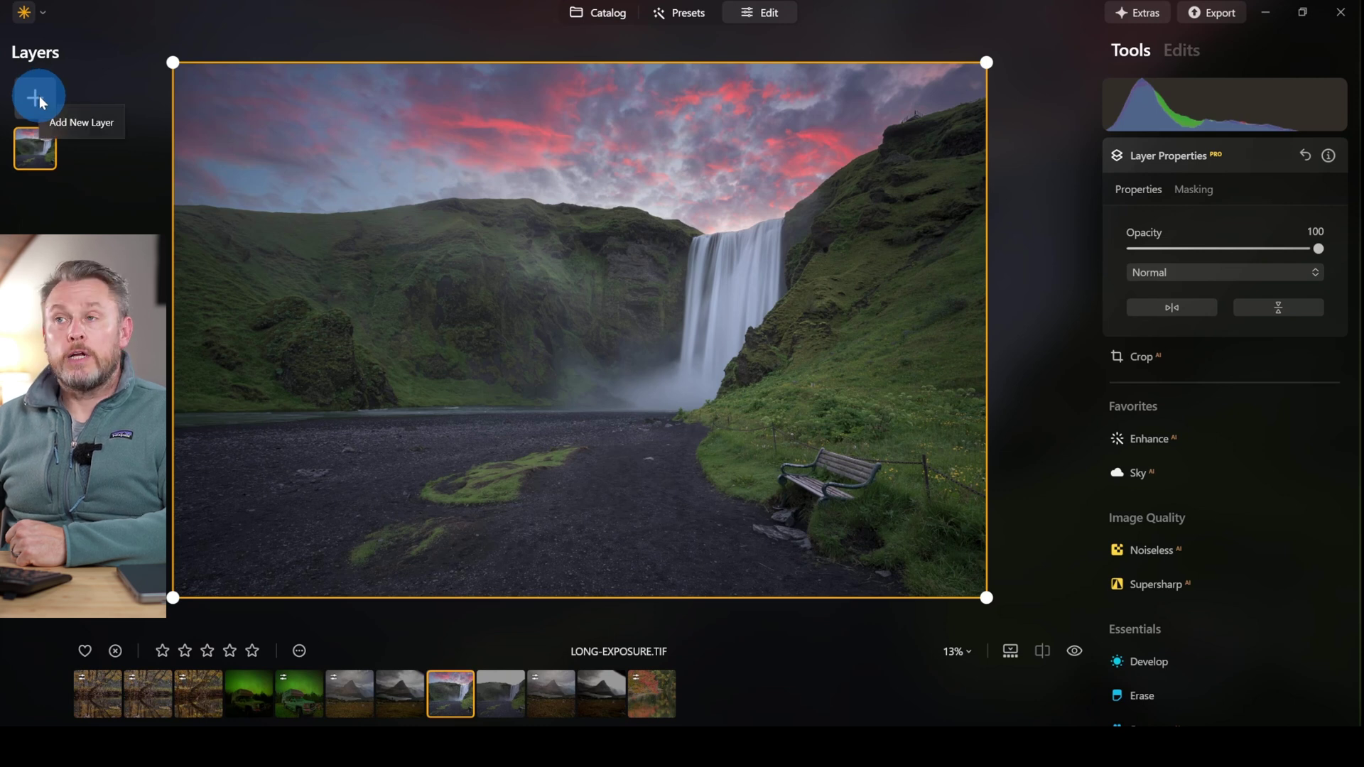
# Add the brighter waterfall photo with the white sky as a new layer and set its opacity to 100.
pyautogui.click(37, 98)
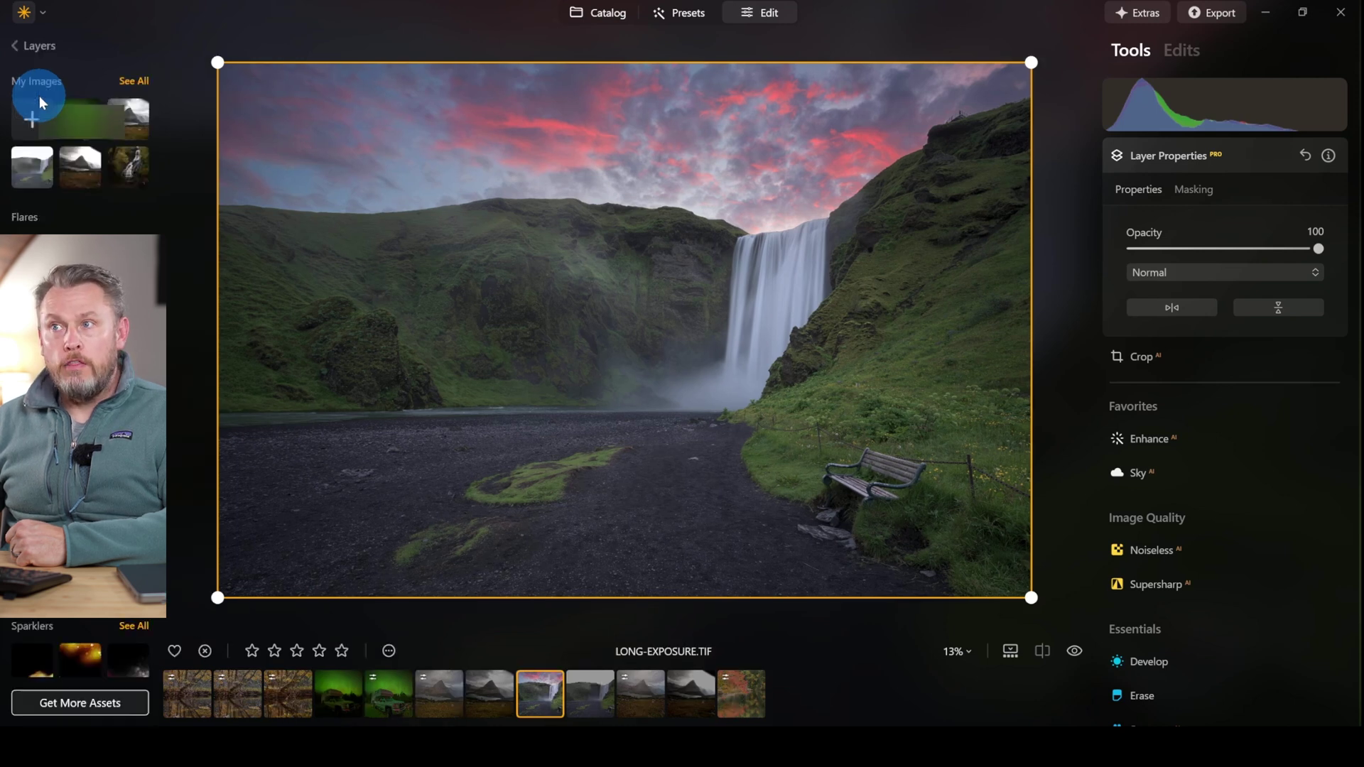
pyautogui.click(34, 172)
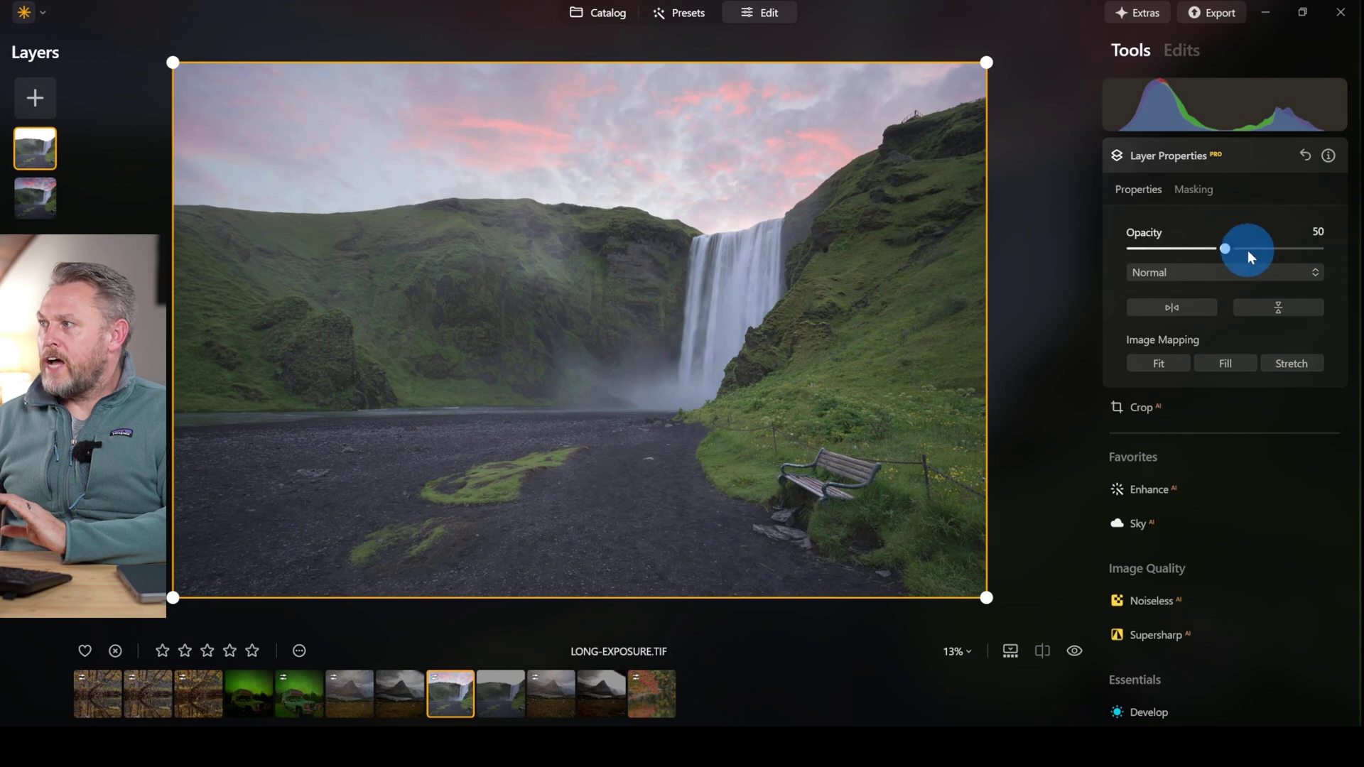
pyautogui.click(1225, 249)
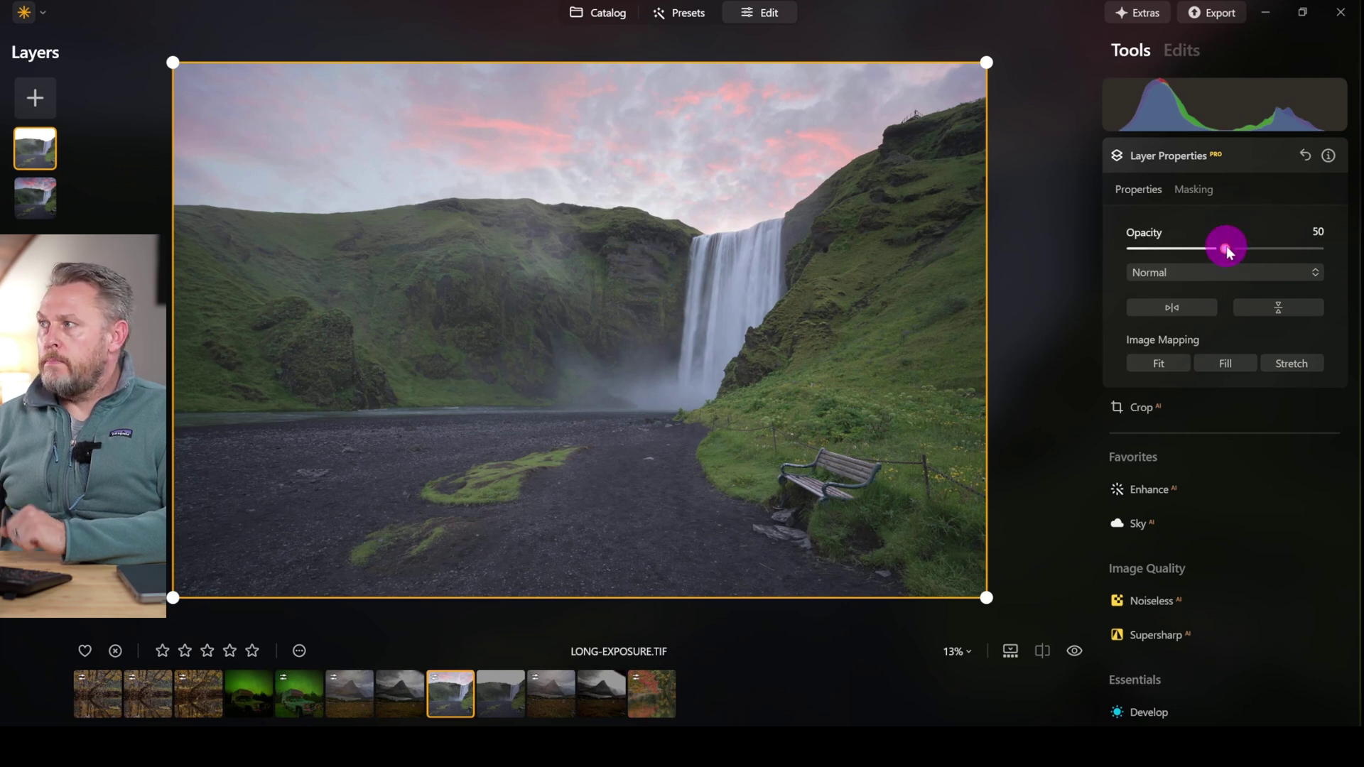
pyautogui.moveTo(1225, 249); pyautogui.dragTo(1350, 257)
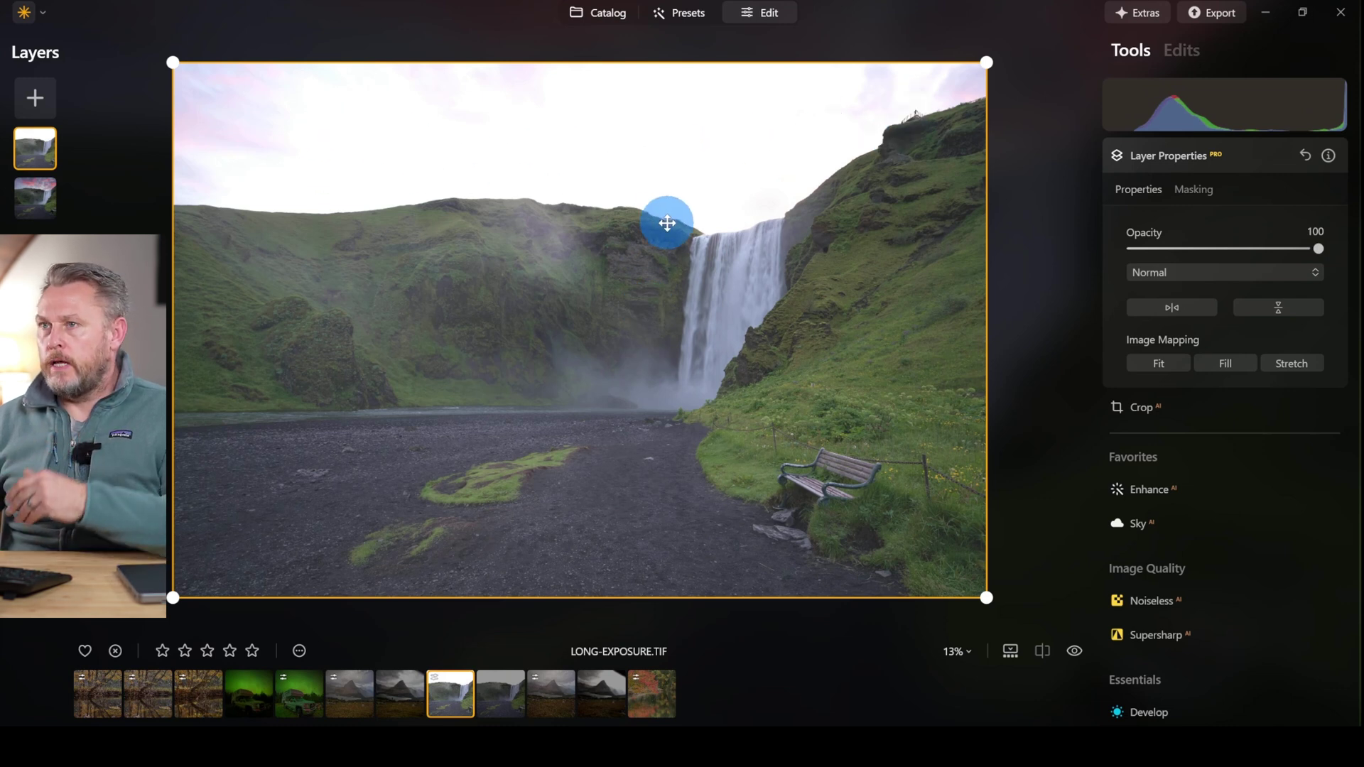
# Compare the two exposures by lowering the upper layer's opacity to 0 and back to 100, and by hiding and showing it.
pyautogui.moveTo(1317, 248); pyautogui.dragTo(1123, 255)
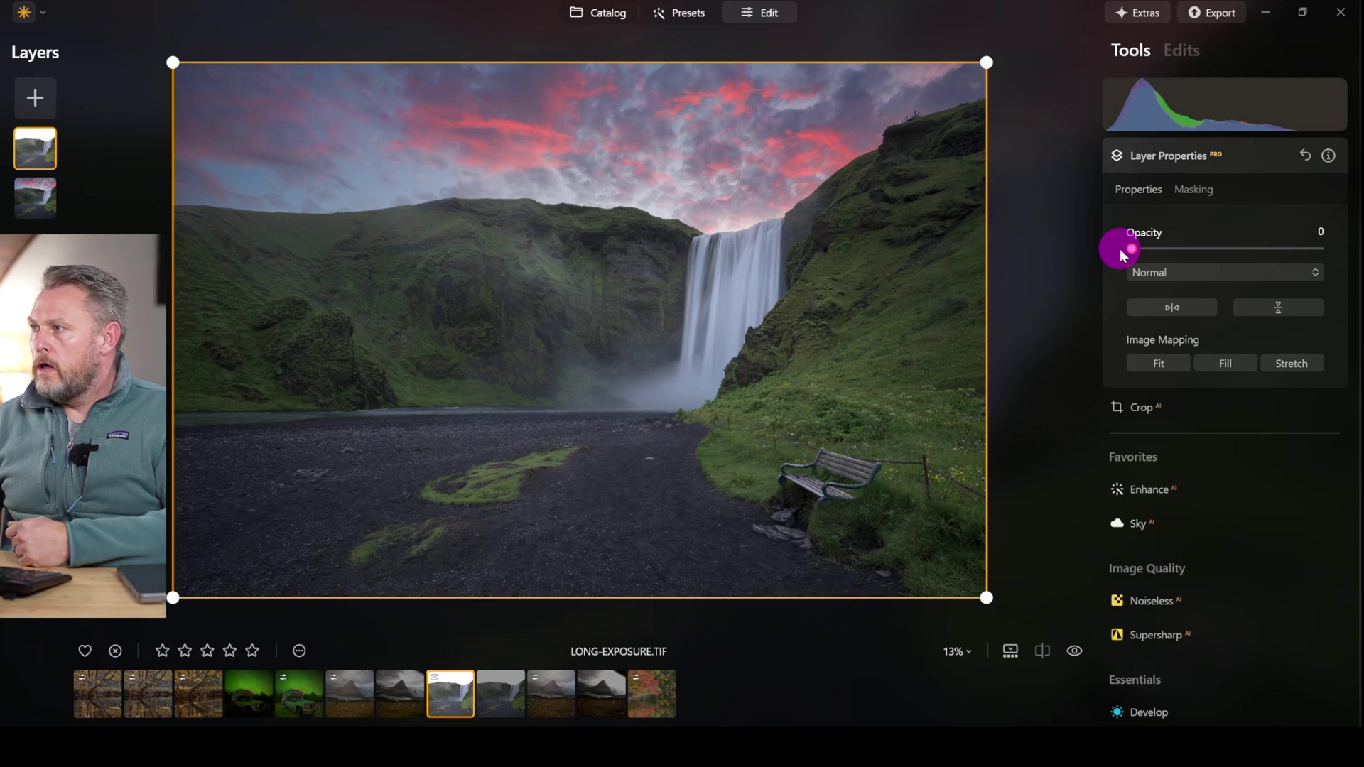
pyautogui.moveTo(1149, 250); pyautogui.dragTo(1344, 260)
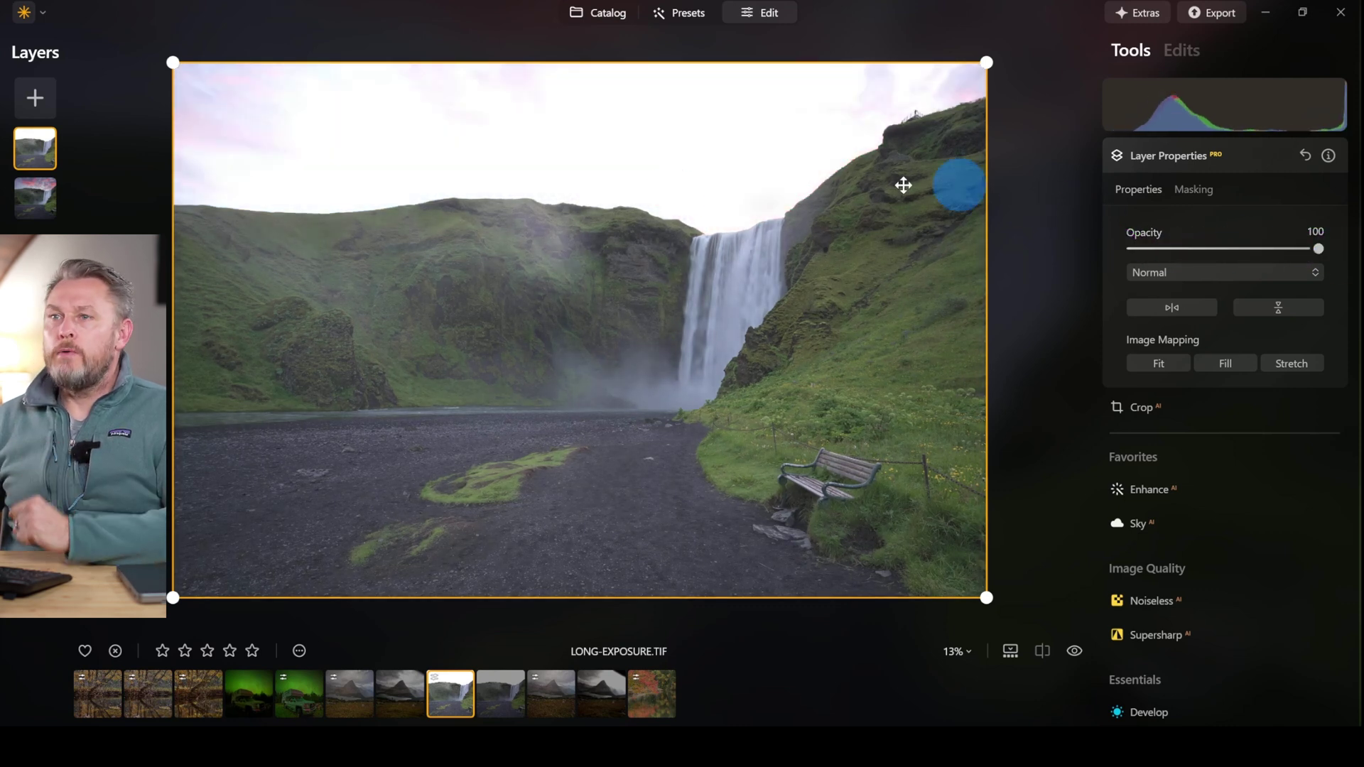
pyautogui.rightClick(31, 148)
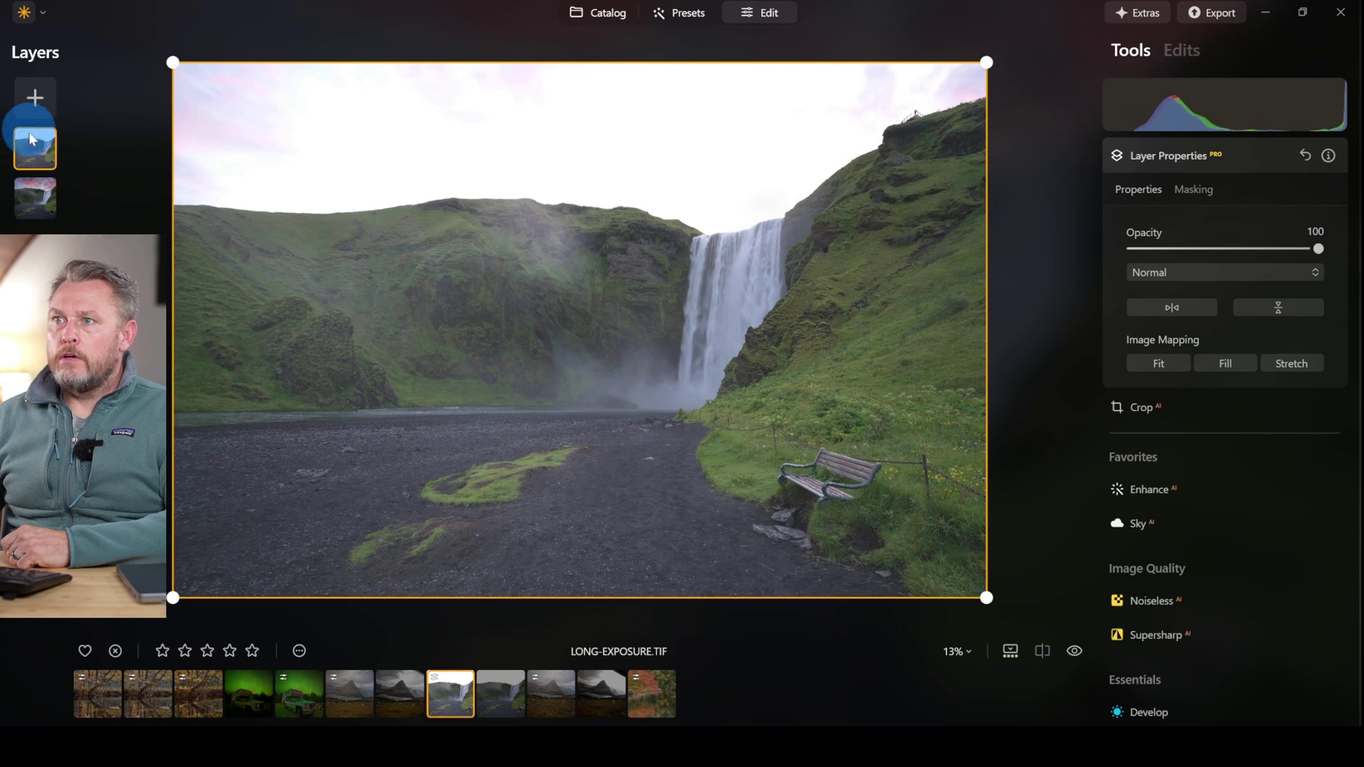
pyautogui.click(79, 167)
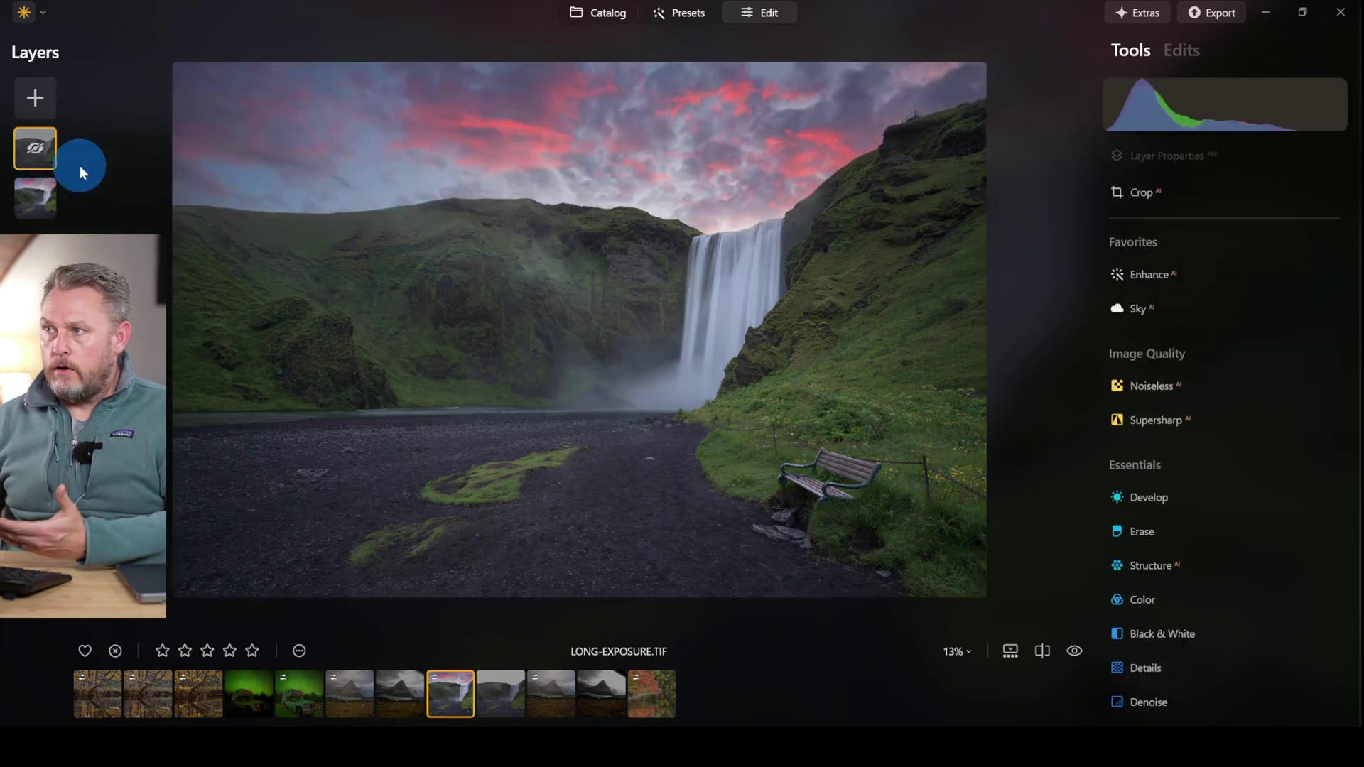
pyautogui.rightClick(33, 160)
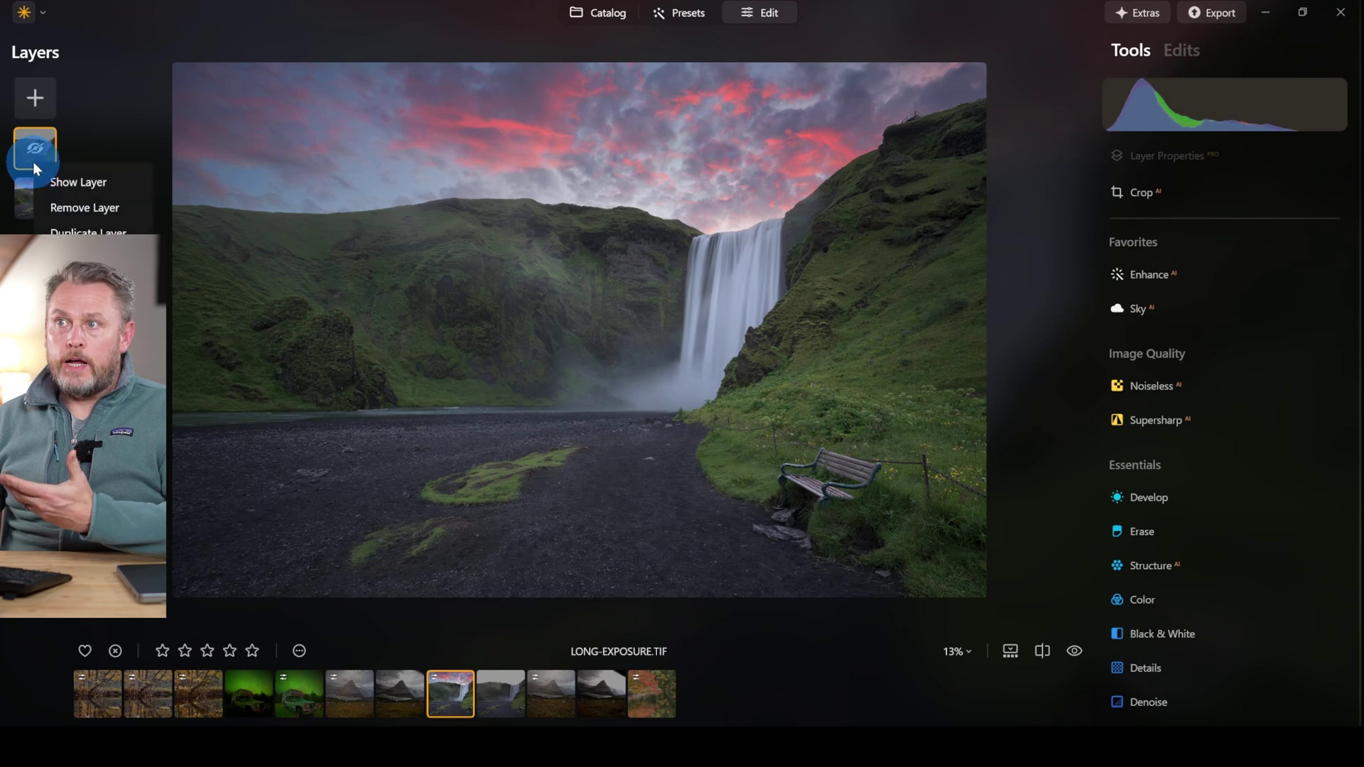
pyautogui.click(71, 178)
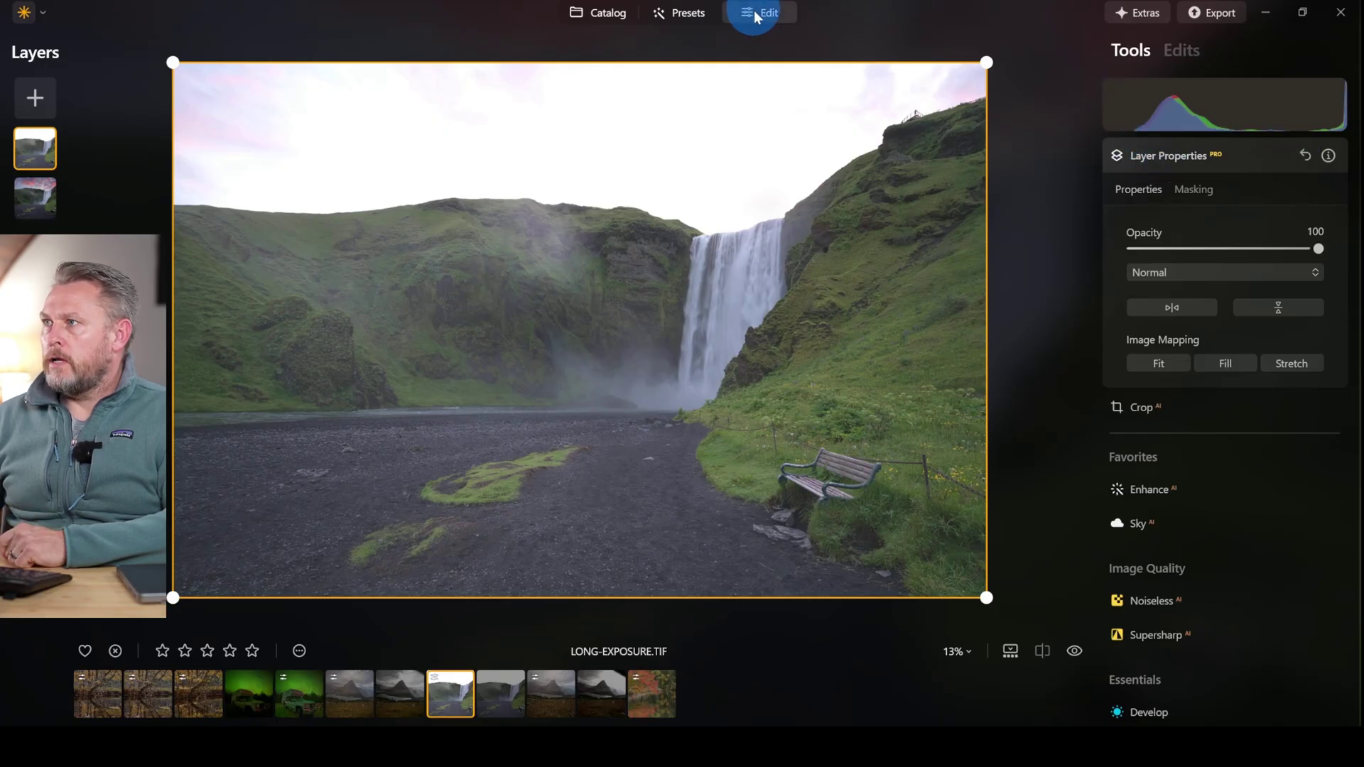
# Fill the upper layer's mask, display the mask overlay, and invert the mask.
pyautogui.click(1191, 191)
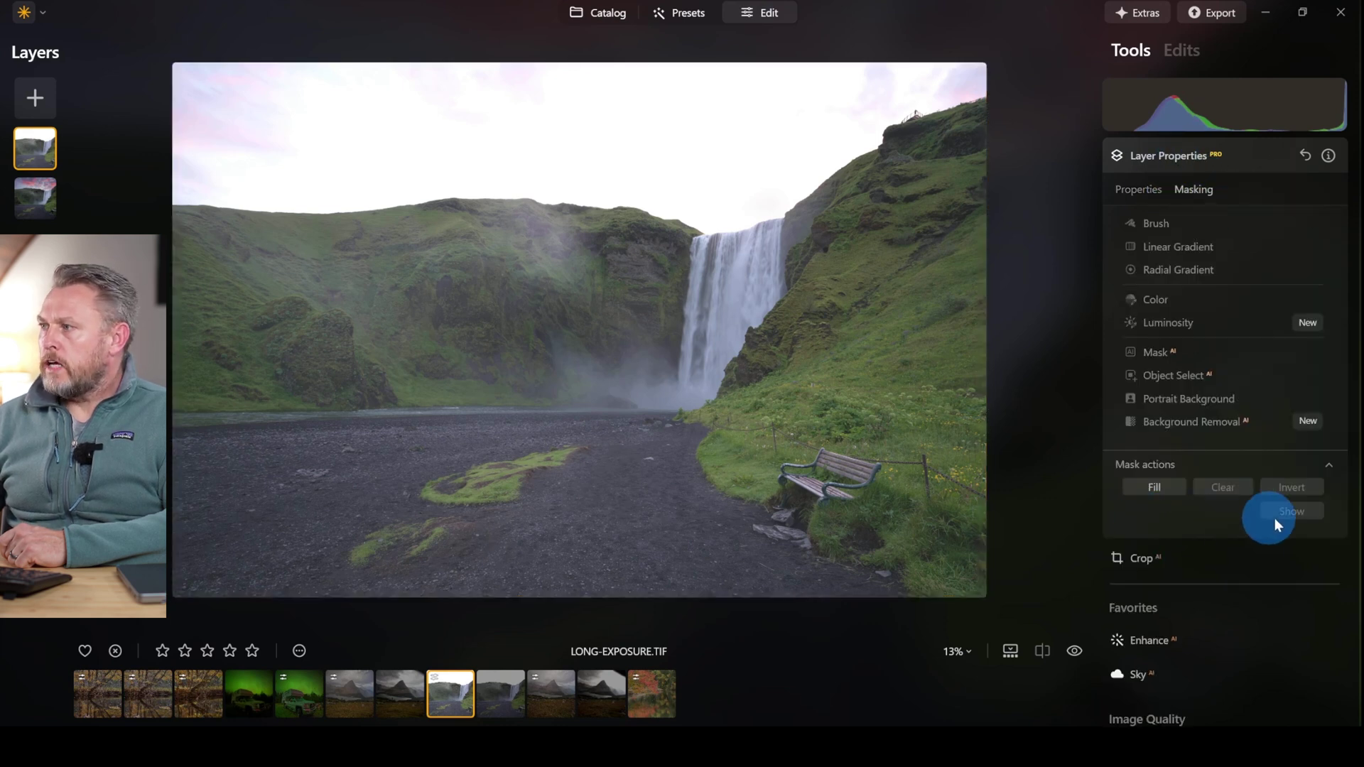
pyautogui.click(1328, 467)
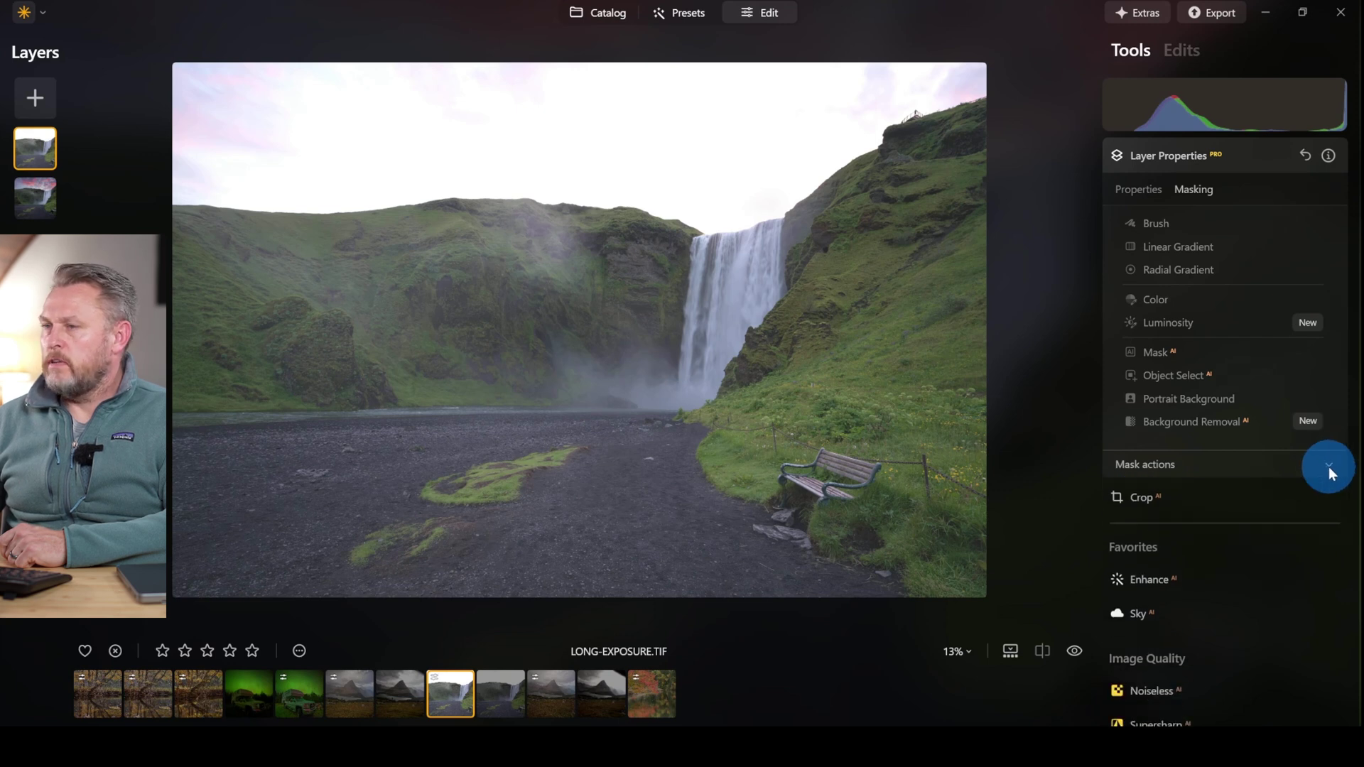
pyautogui.click(1328, 466)
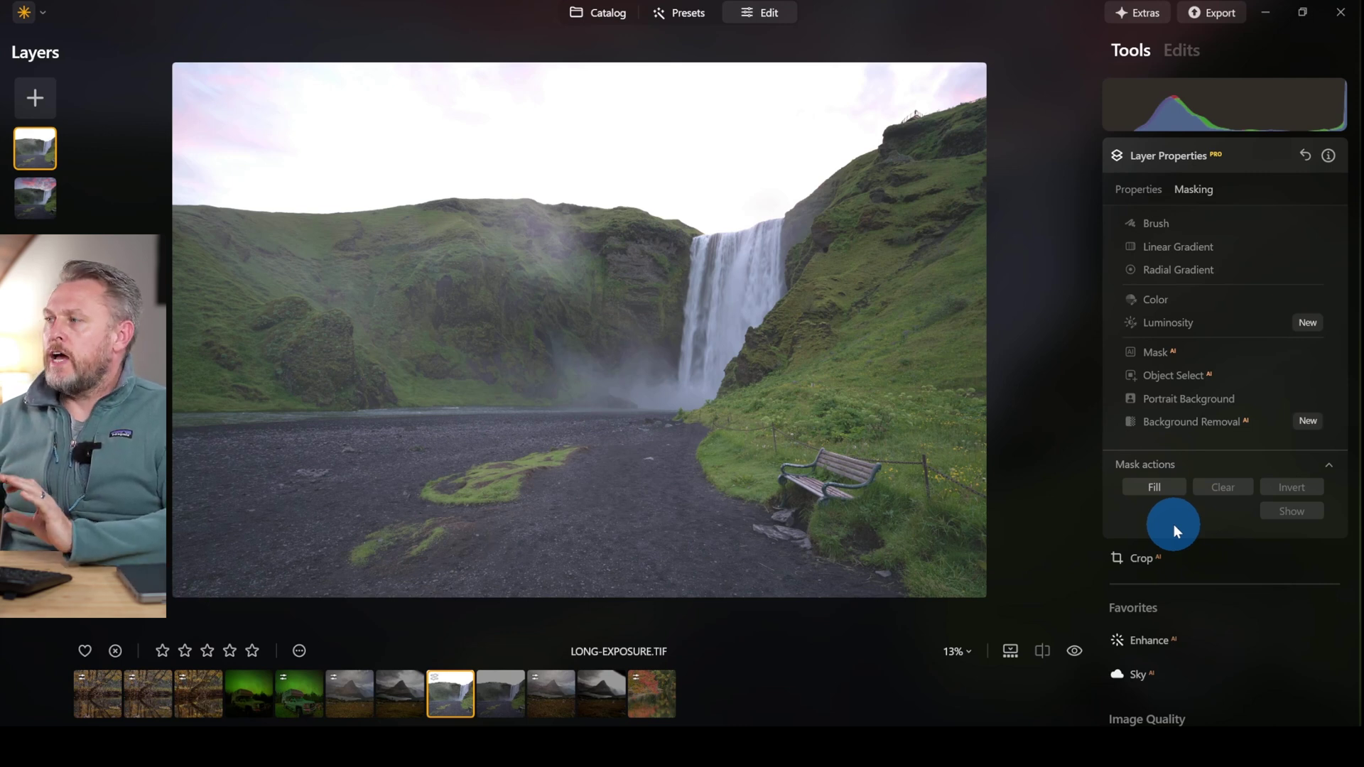
pyautogui.click(1162, 485)
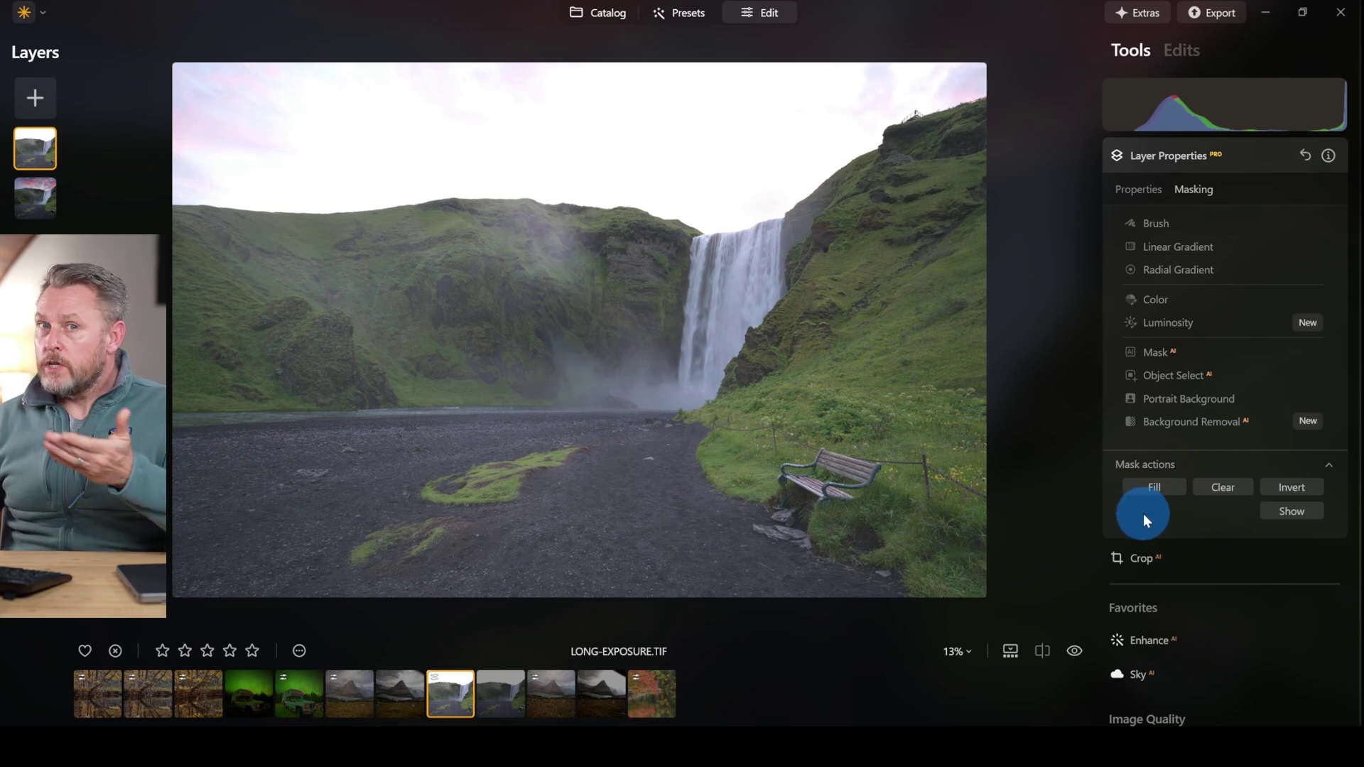
pyautogui.click(1290, 512)
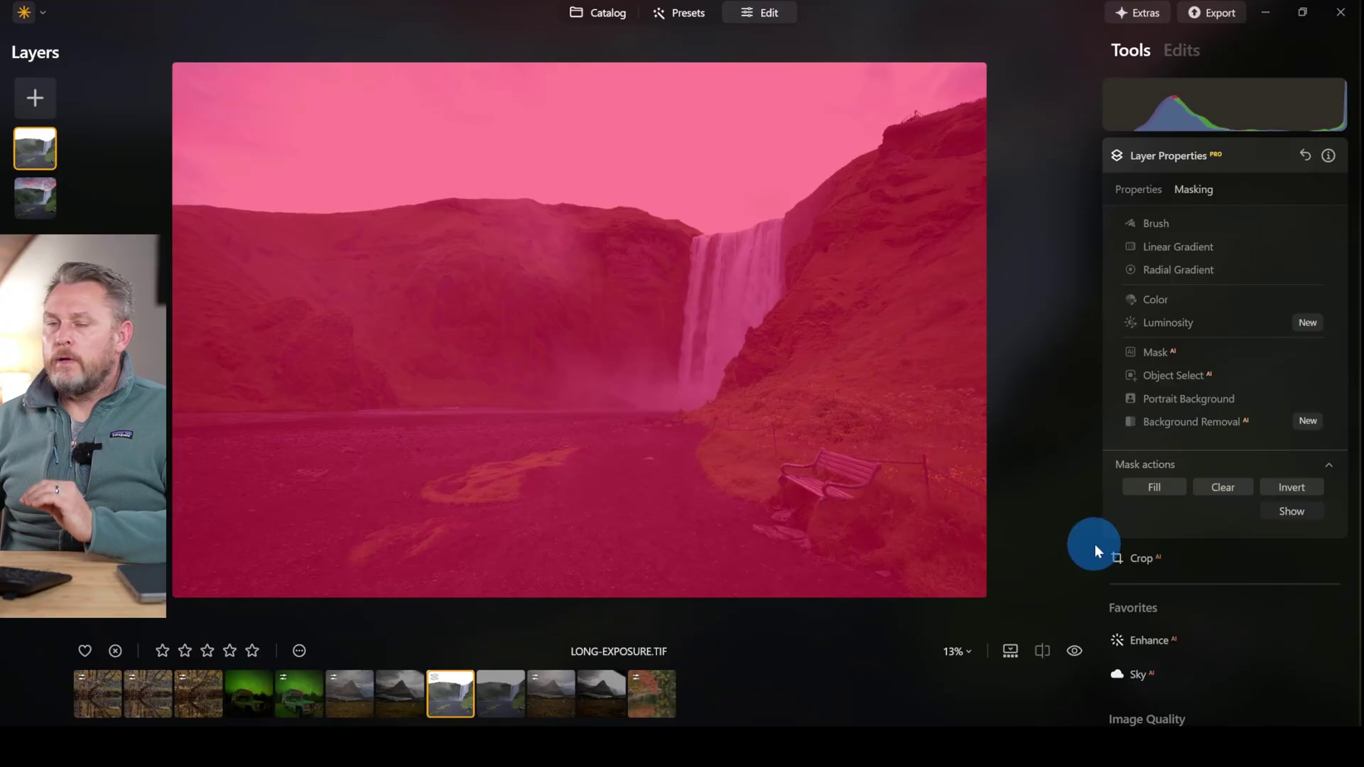
pyautogui.click(1293, 489)
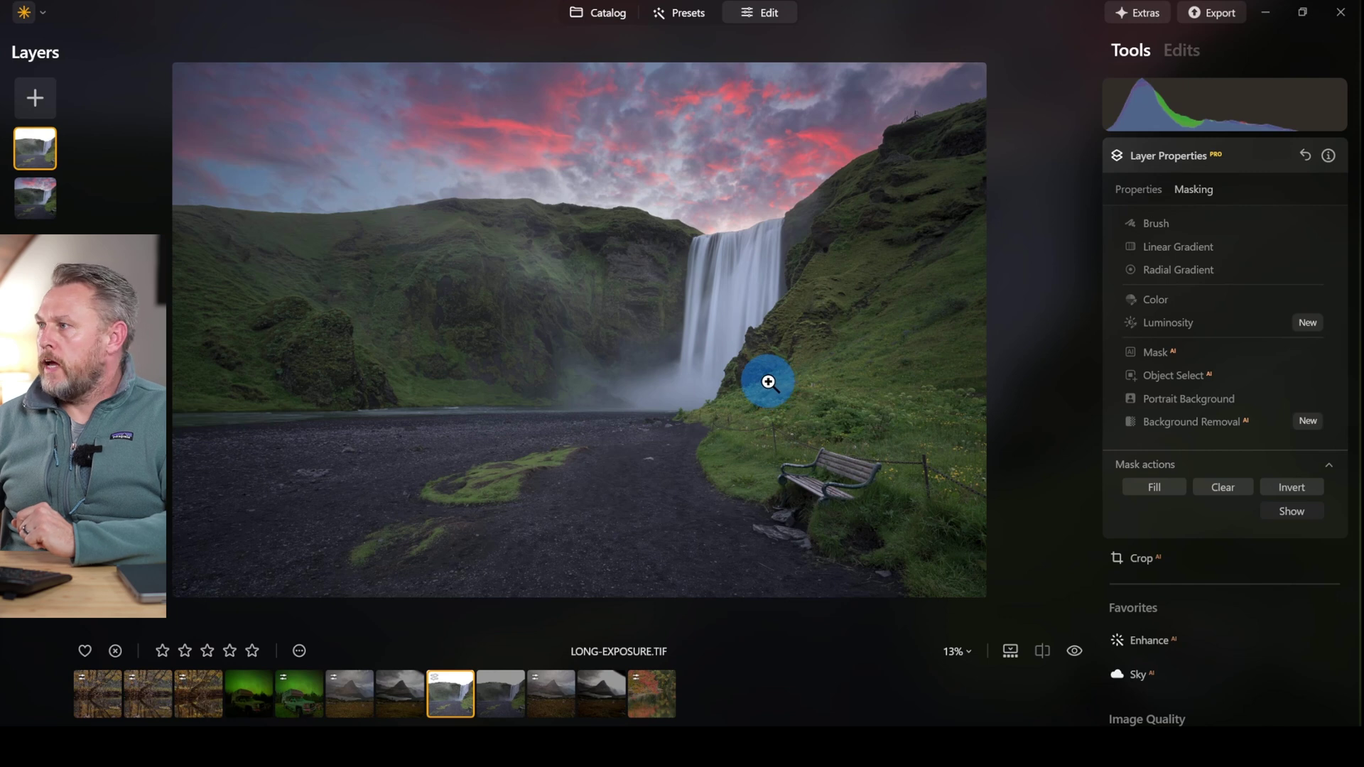
# Paint the waterfall and the surrounding cliffs into the upper layer's mask with the Brush at size 232.
pyautogui.click(1159, 226)
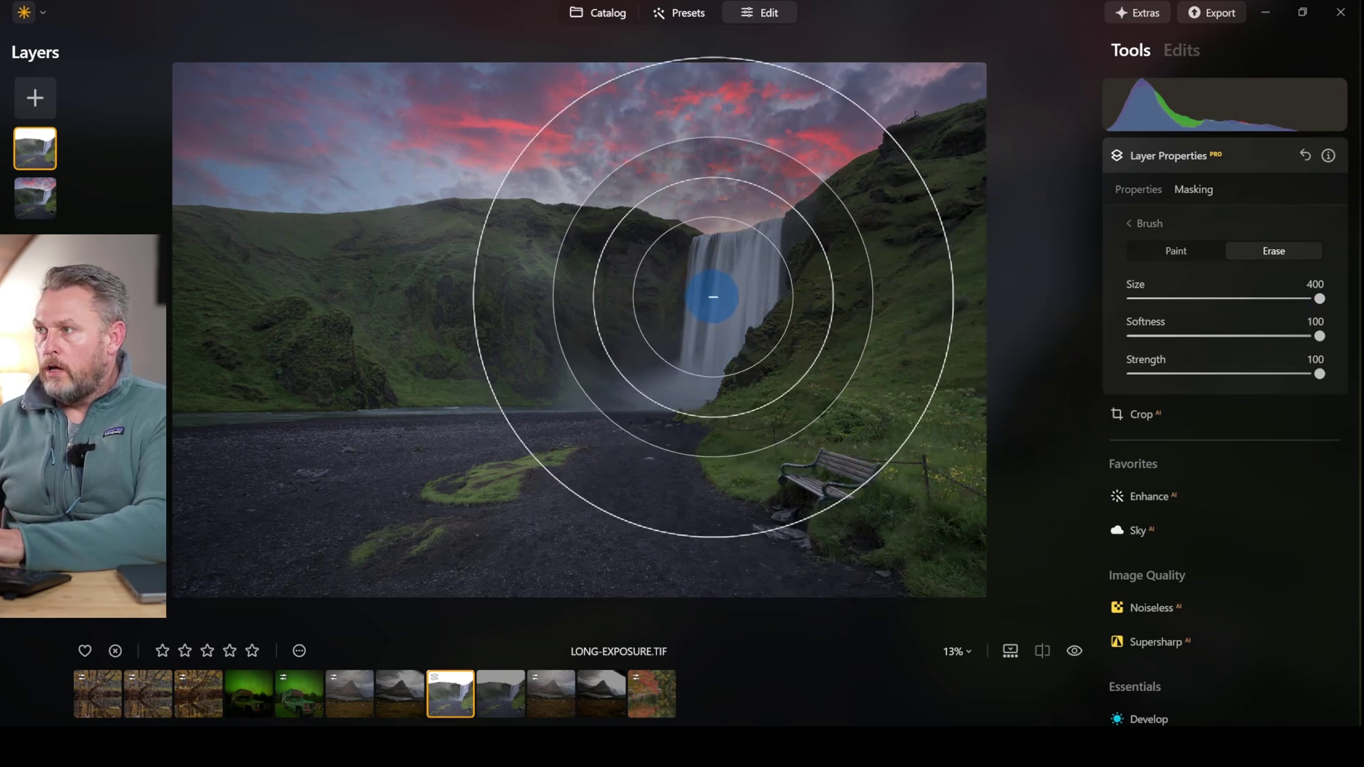
pyautogui.press('[')
pyautogui.press('[')
pyautogui.press('[')
pyautogui.press('[')
pyautogui.press('[')
pyautogui.press('[')
pyautogui.press('[')
pyautogui.press('[')
pyautogui.press('[')
pyautogui.press('[')
pyautogui.press('[')
pyautogui.press('[')
pyautogui.press('[')
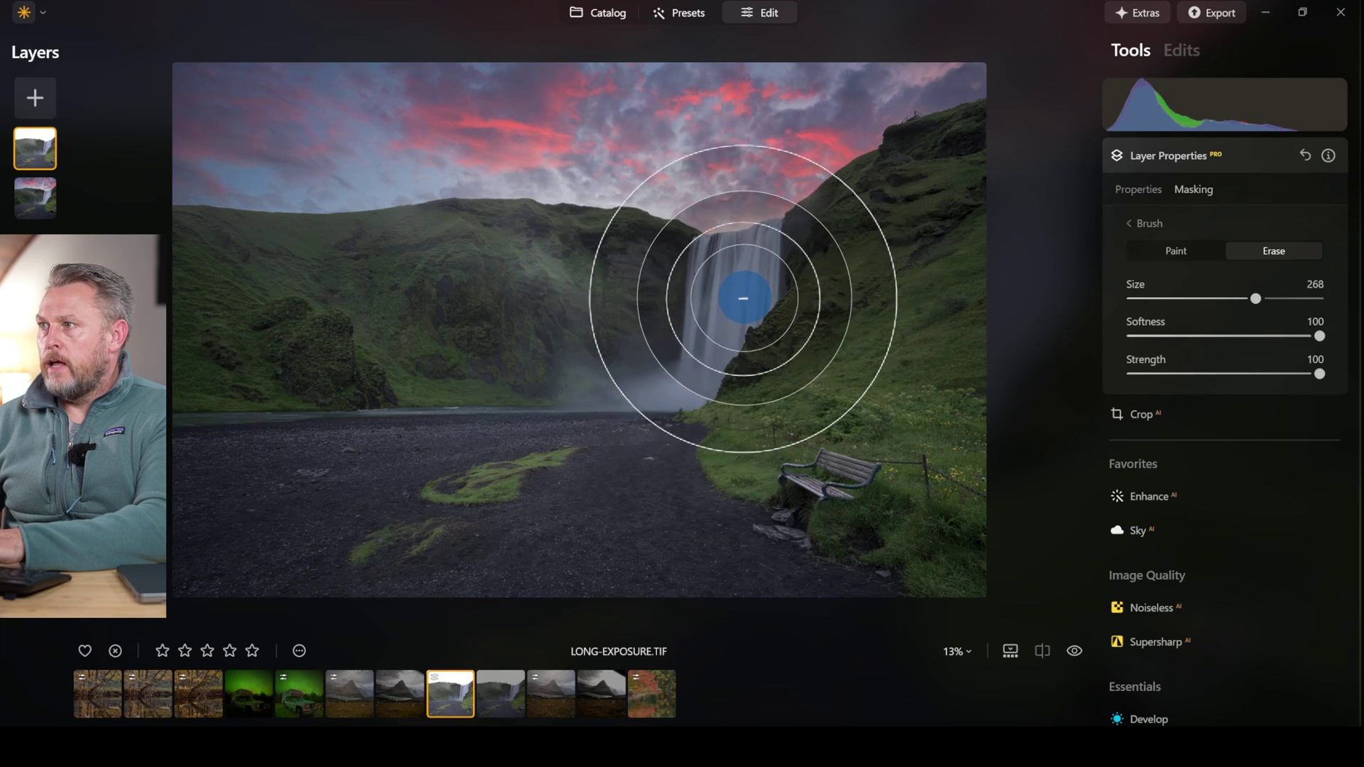
pyautogui.press('[')
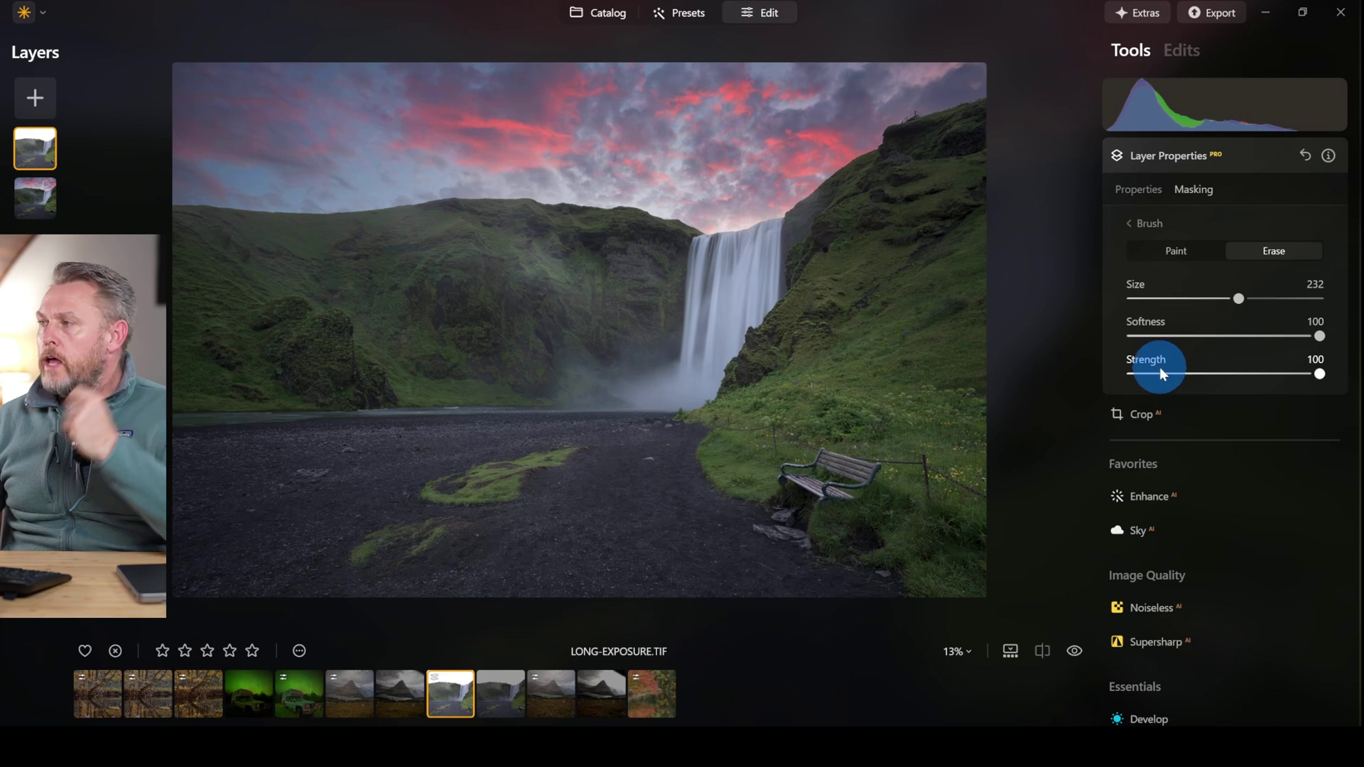
pyautogui.click(1178, 252)
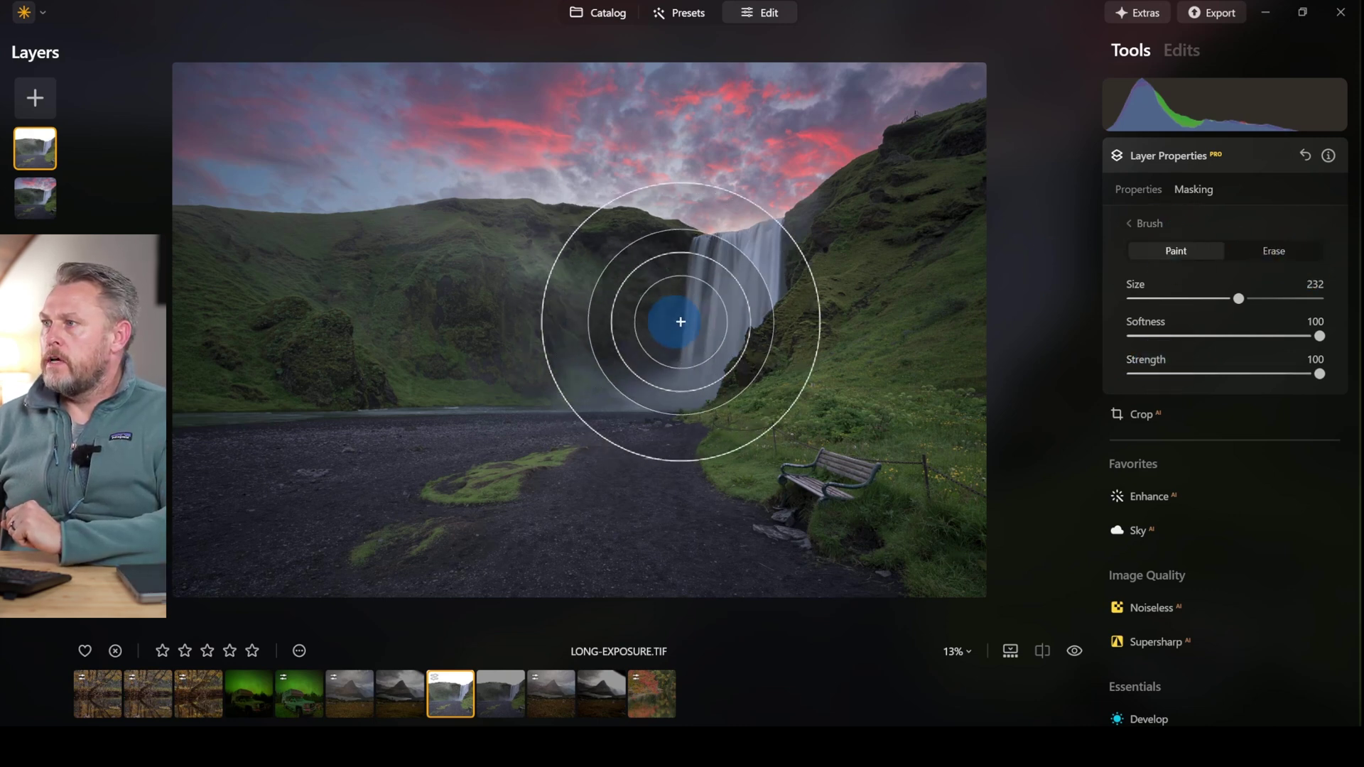
pyautogui.moveTo(767, 289)
pyautogui.mouseDown()
pyautogui.moveTo(691, 323)
pyautogui.moveTo(753, 292)
pyautogui.moveTo(743, 323)
pyautogui.moveTo(682, 336)
pyautogui.moveTo(751, 296)
pyautogui.moveTo(741, 290)
pyautogui.moveTo(686, 338)
pyautogui.moveTo(608, 345)
pyautogui.moveTo(727, 284)
pyautogui.moveTo(578, 283)
pyautogui.moveTo(661, 293)
pyautogui.moveTo(764, 257)
pyautogui.moveTo(702, 322)
pyautogui.moveTo(625, 301)
pyautogui.mouseUp()
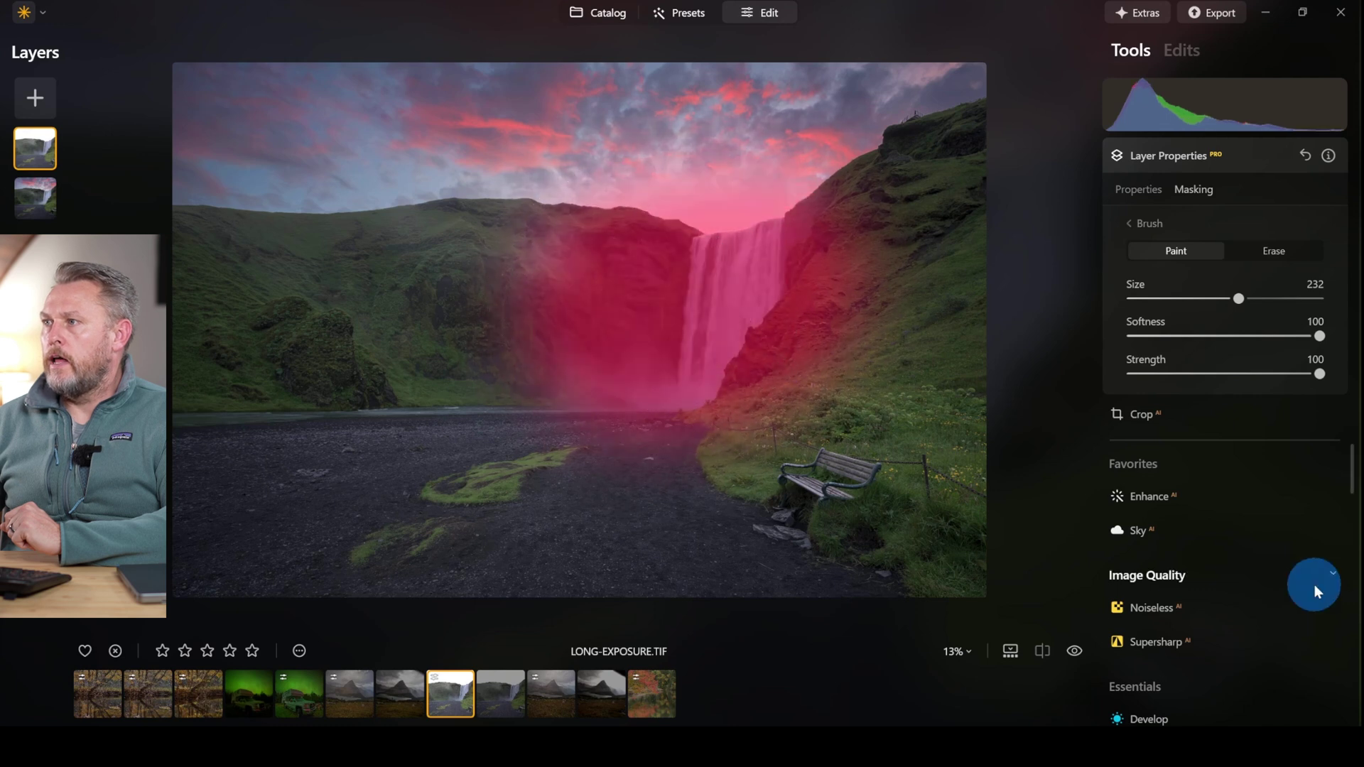
pyautogui.moveTo(866, 342)
pyautogui.mouseDown()
pyautogui.moveTo(578, 319)
pyautogui.moveTo(587, 228)
pyautogui.mouseUp()
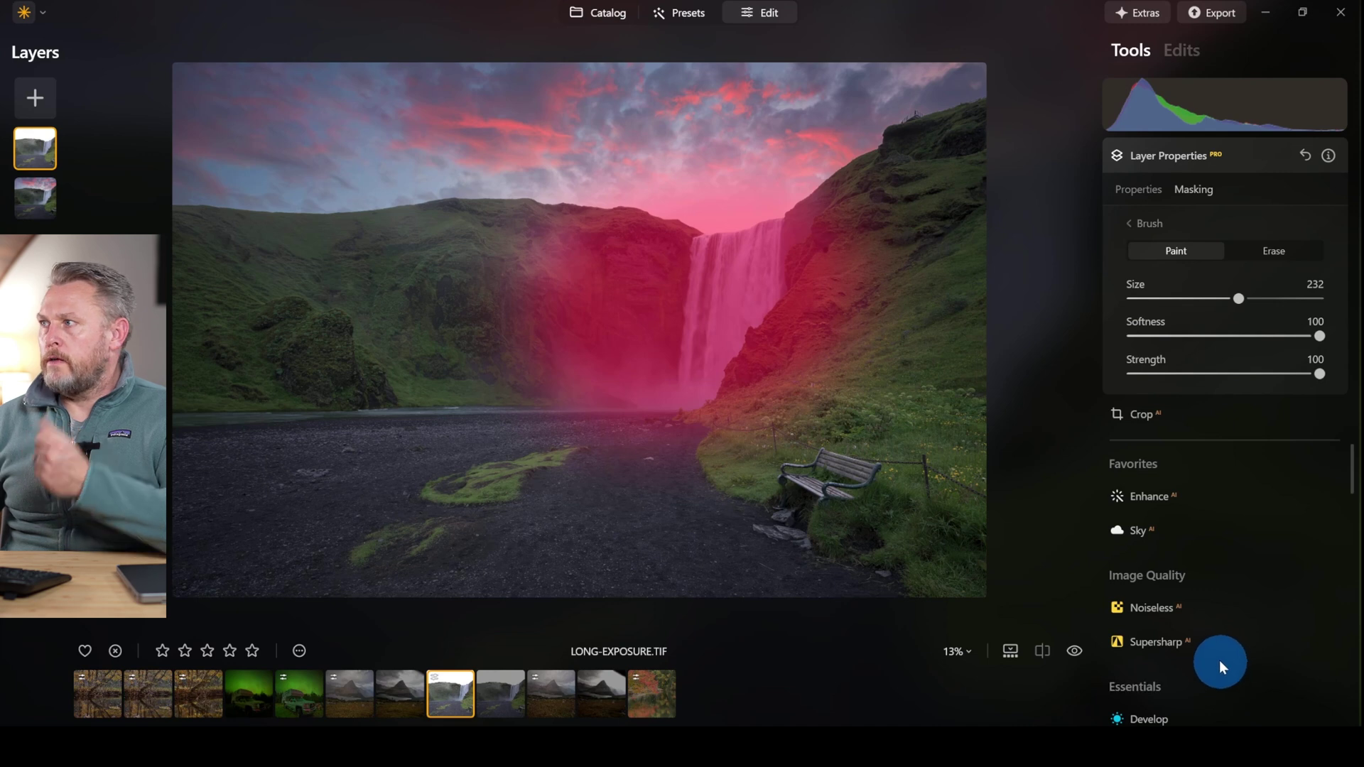
# Hide and show the masked upper layer to compare the waterfall before and after the blend.
pyautogui.click(1144, 189)
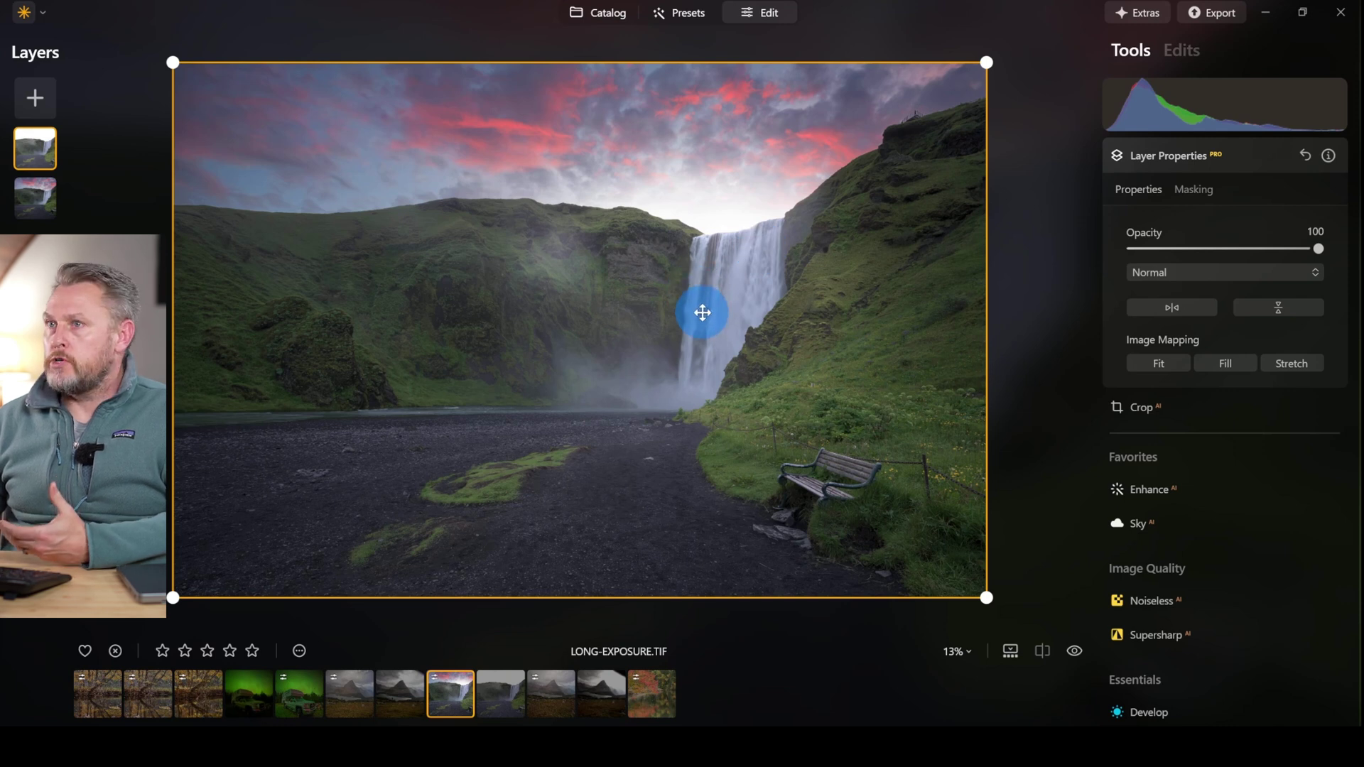
pyautogui.click(67, 181)
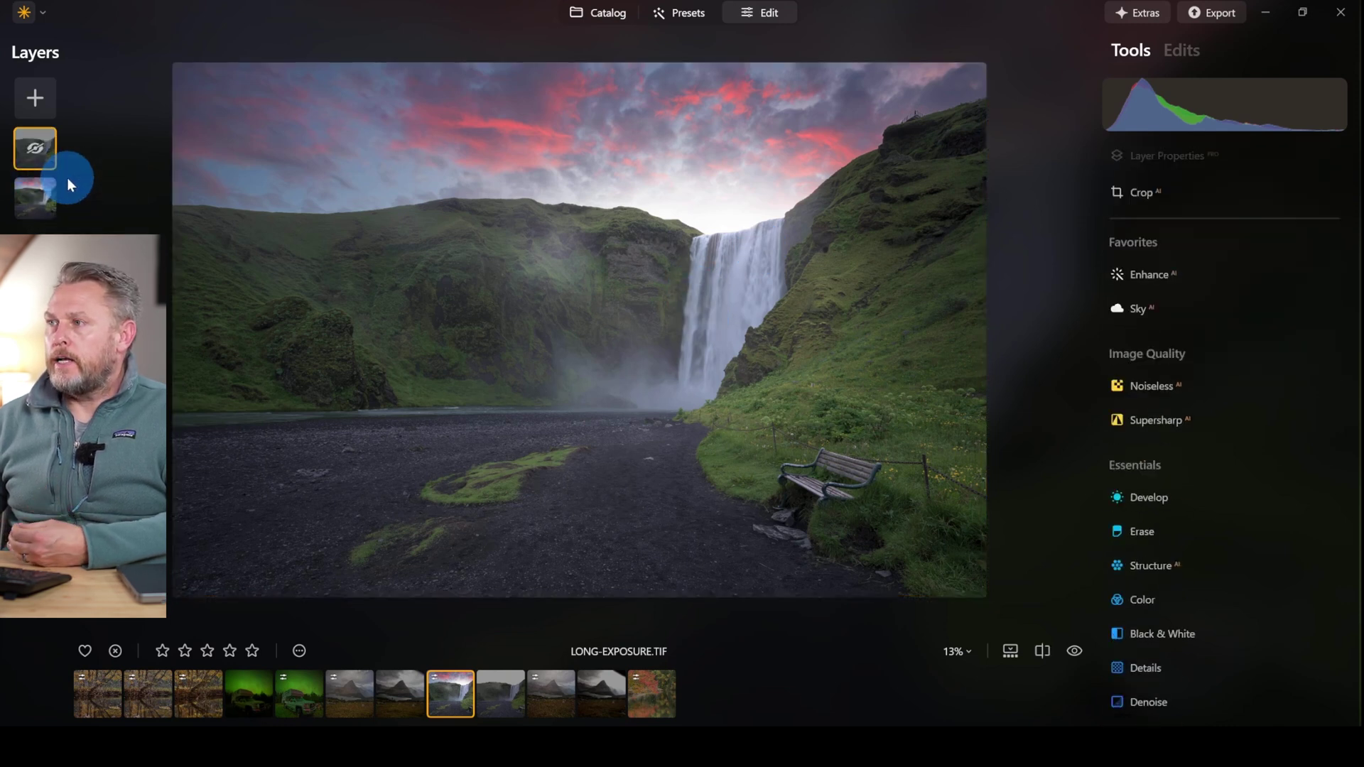
pyautogui.rightClick(35, 159)
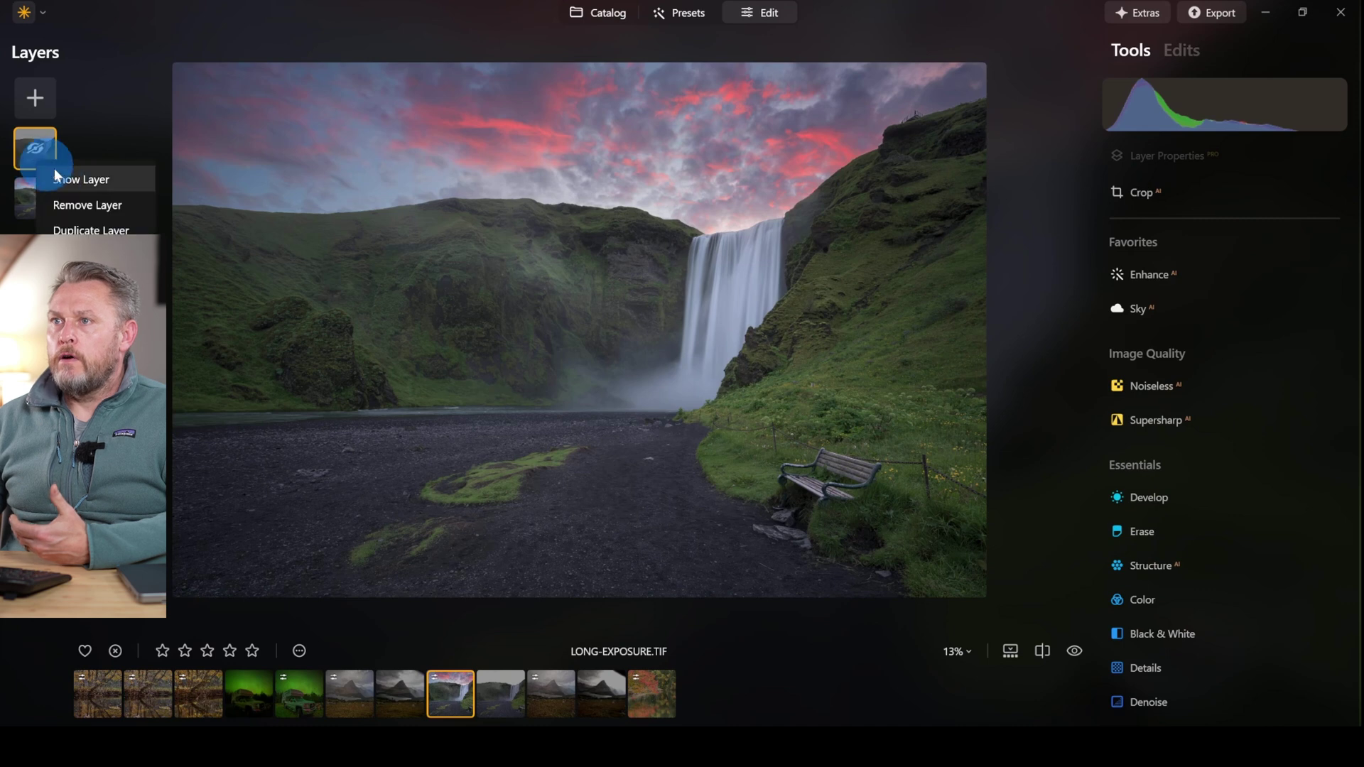
pyautogui.click(71, 180)
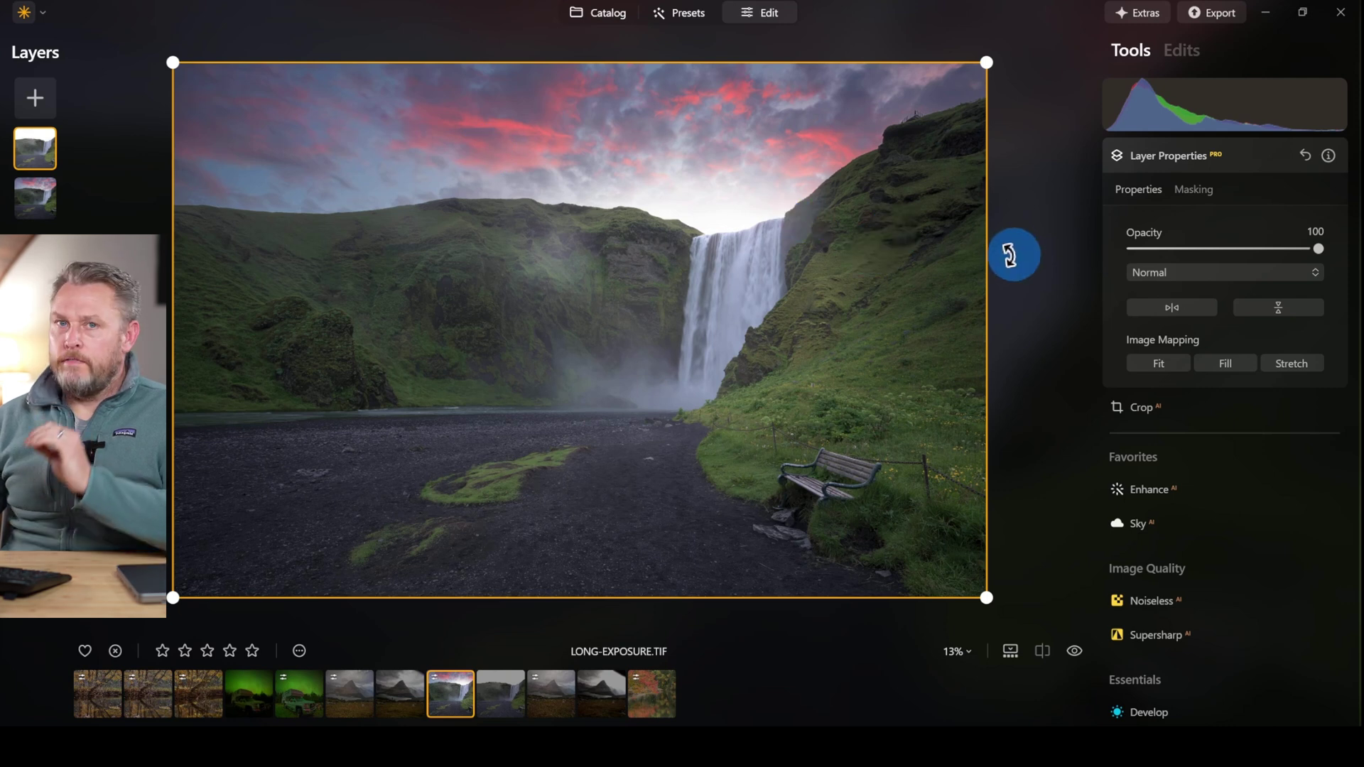
# Remove the sky from the upper layer's mask using the Mask AI sky selection.
pyautogui.click(1195, 189)
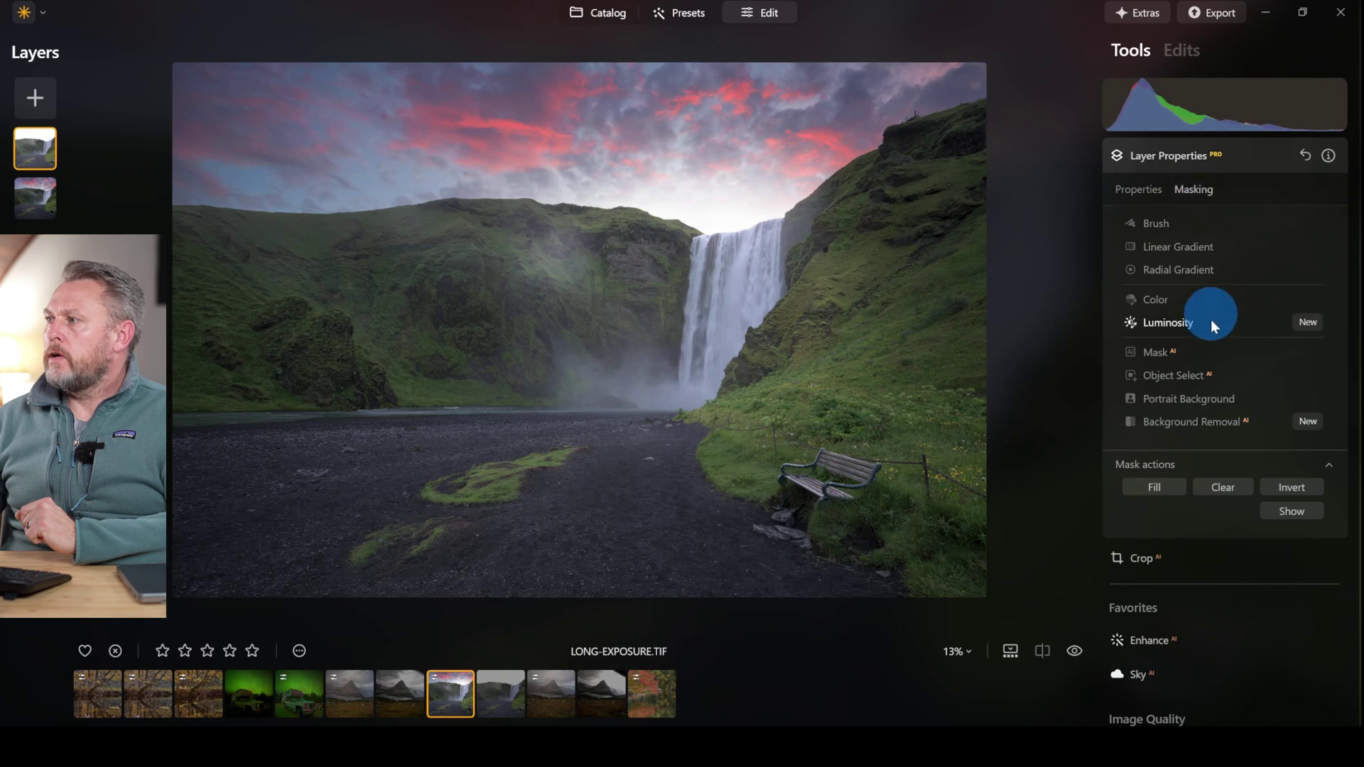
pyautogui.click(1145, 352)
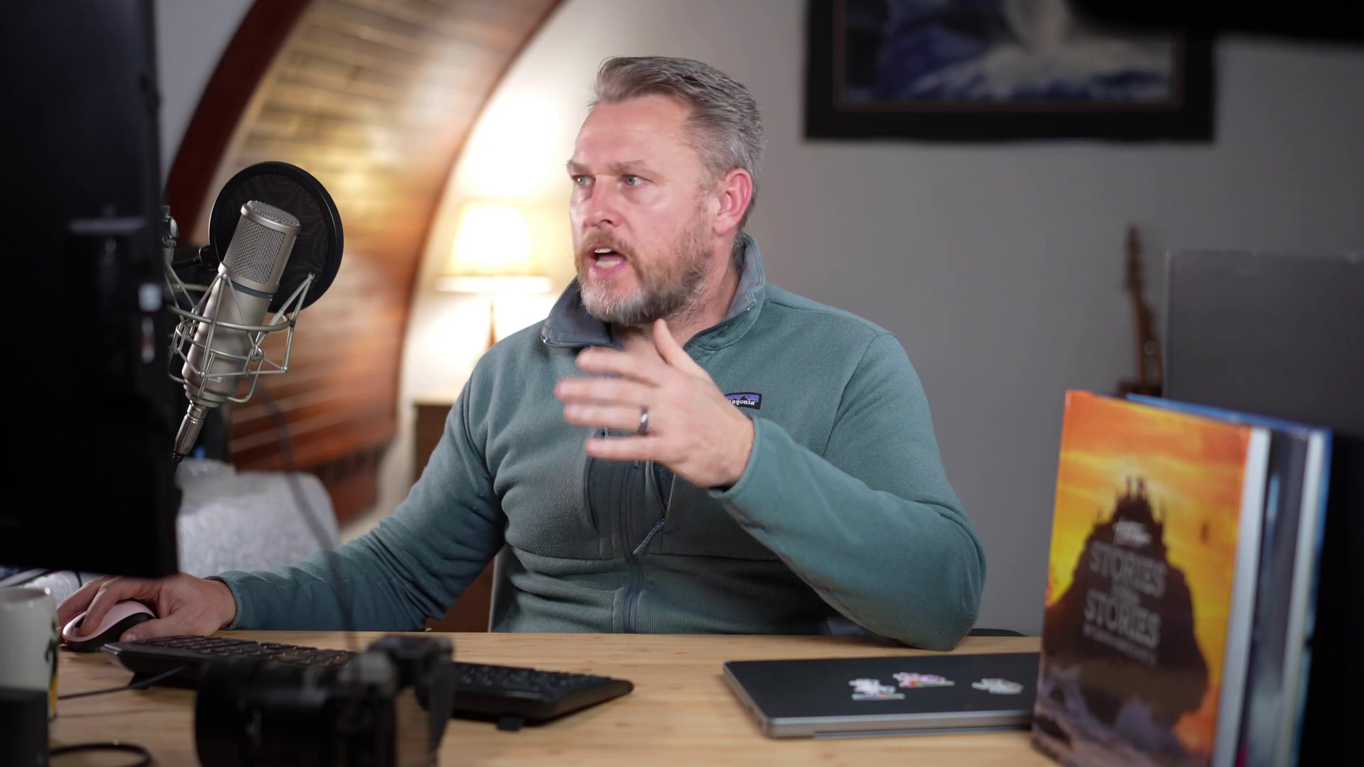
pyautogui.click(1193, 257)
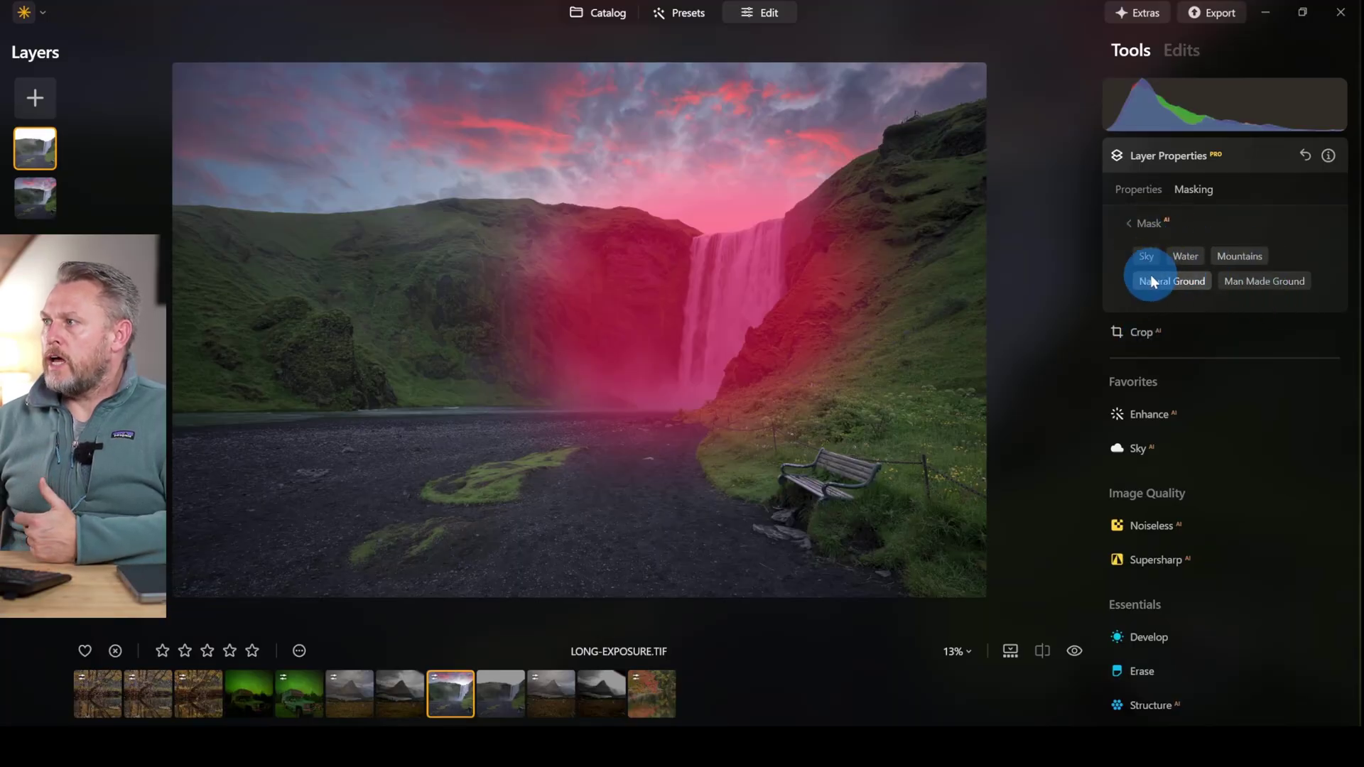
pyautogui.click(1145, 254)
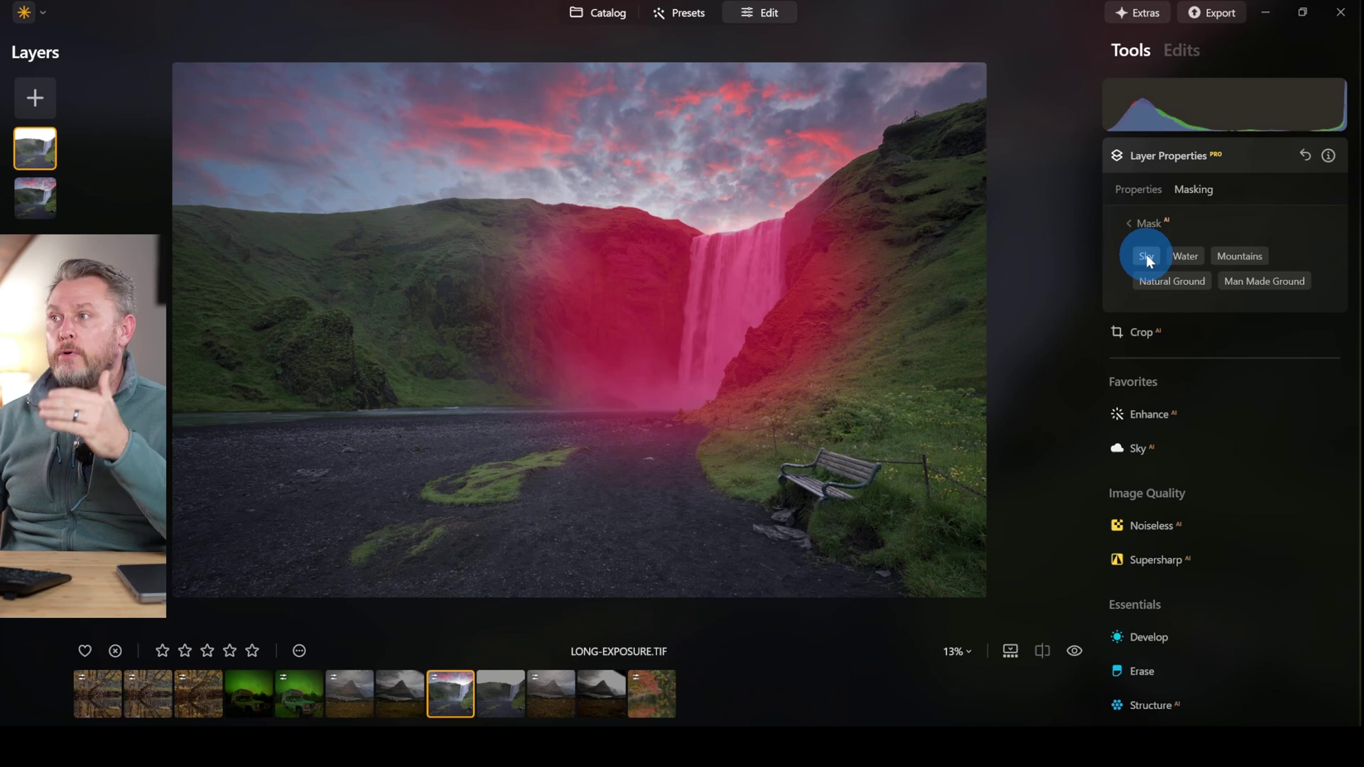
# Examine the blended edge between the sky, the waterfall and the hillside up close at 66%.
pyautogui.click(1146, 185)
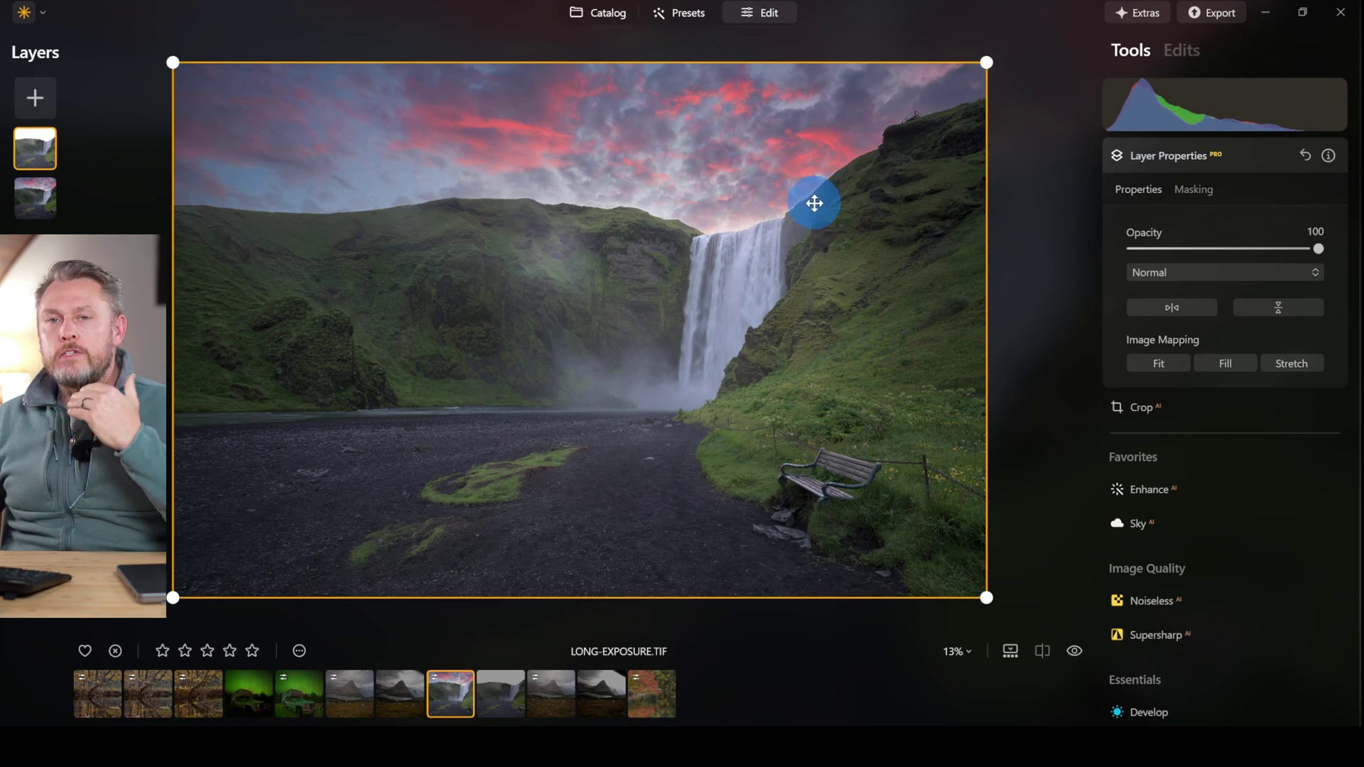
pyautogui.scroll(5, 823, 198)
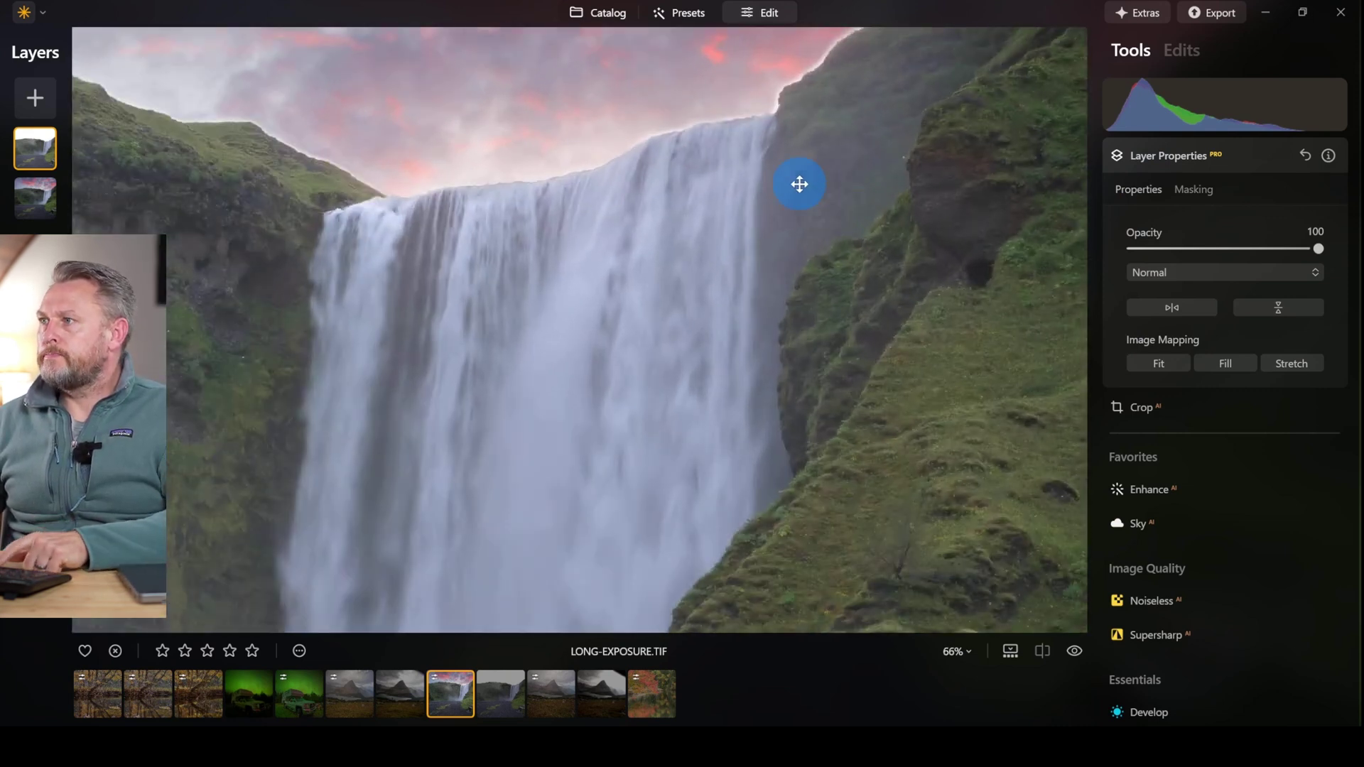
pyautogui.moveTo(797, 183); pyautogui.dragTo(691, 390)
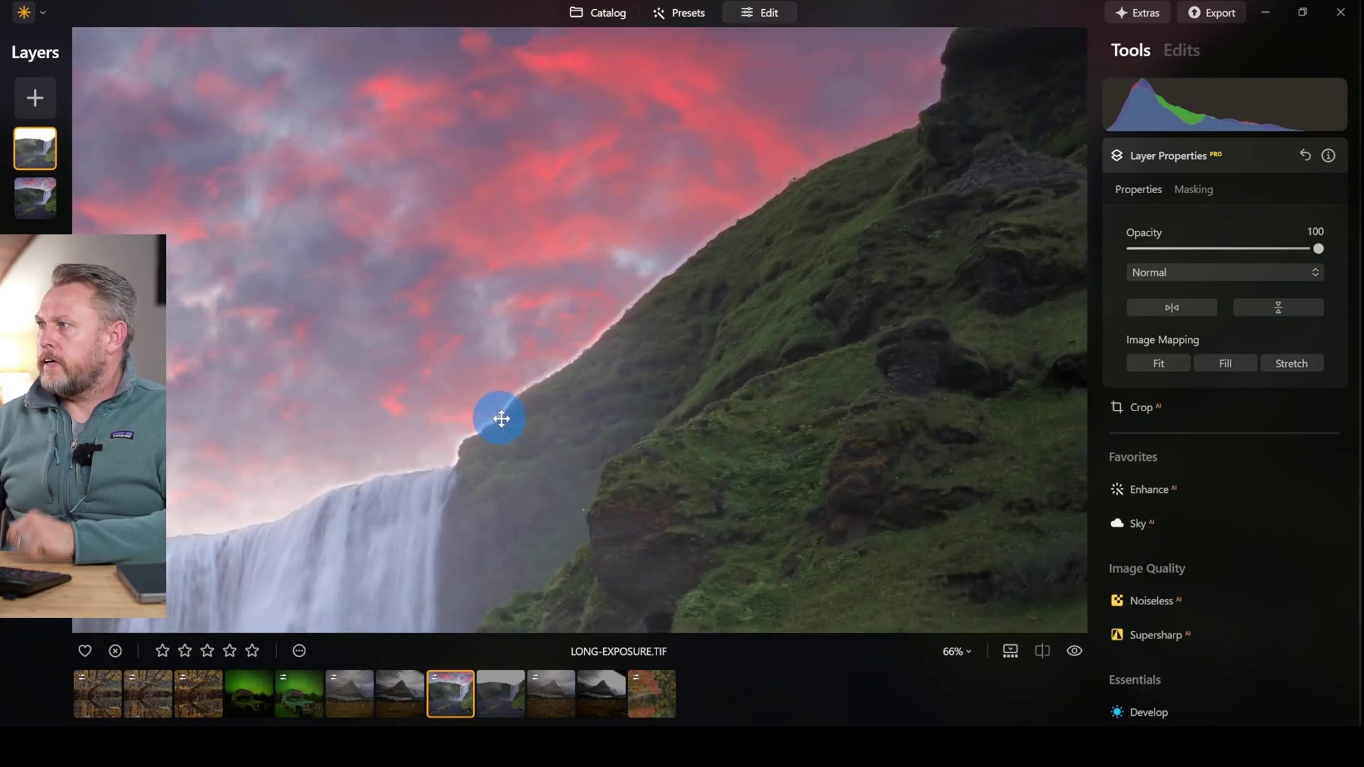
# Erase the bright halo along the hillside right of the waterfall from the upper layer's mask with the Brush at size 160.
pyautogui.click(1193, 190)
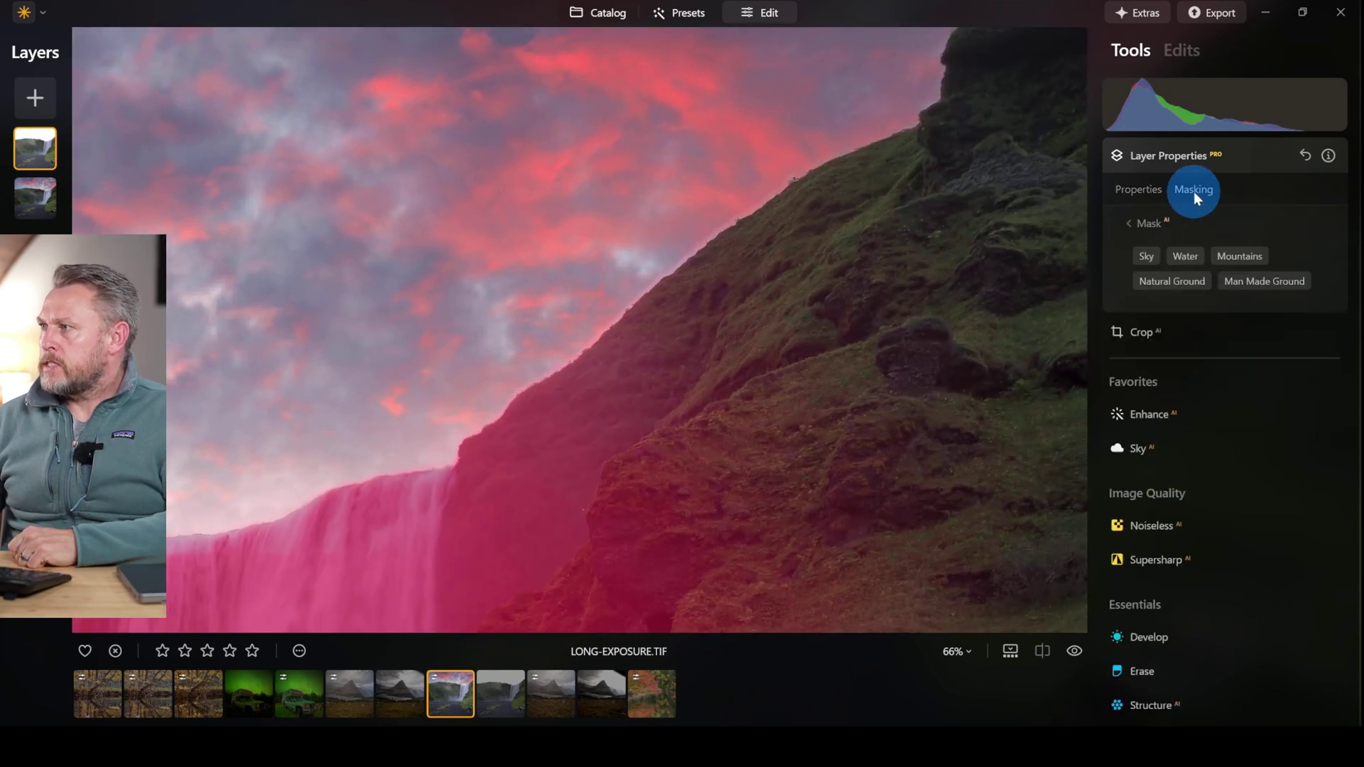
pyautogui.click(1136, 223)
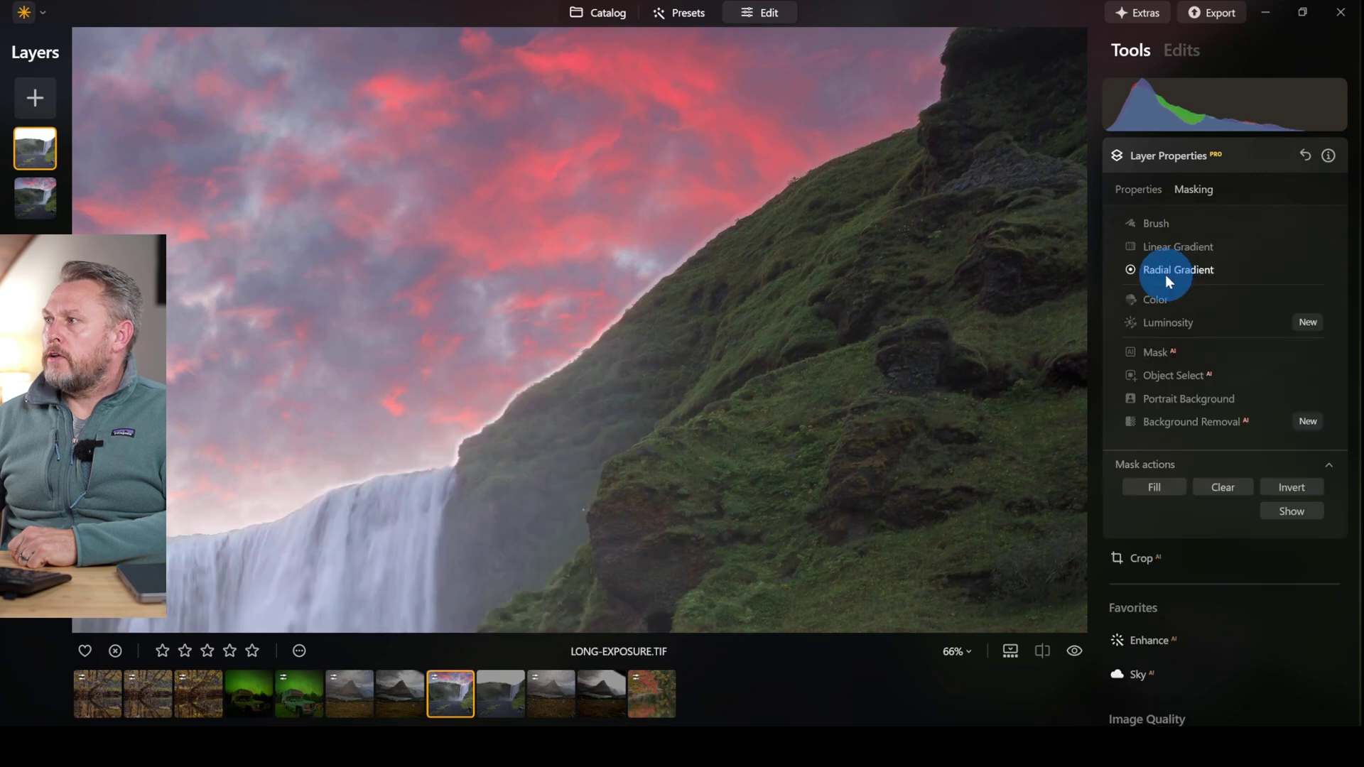
pyautogui.click(1154, 225)
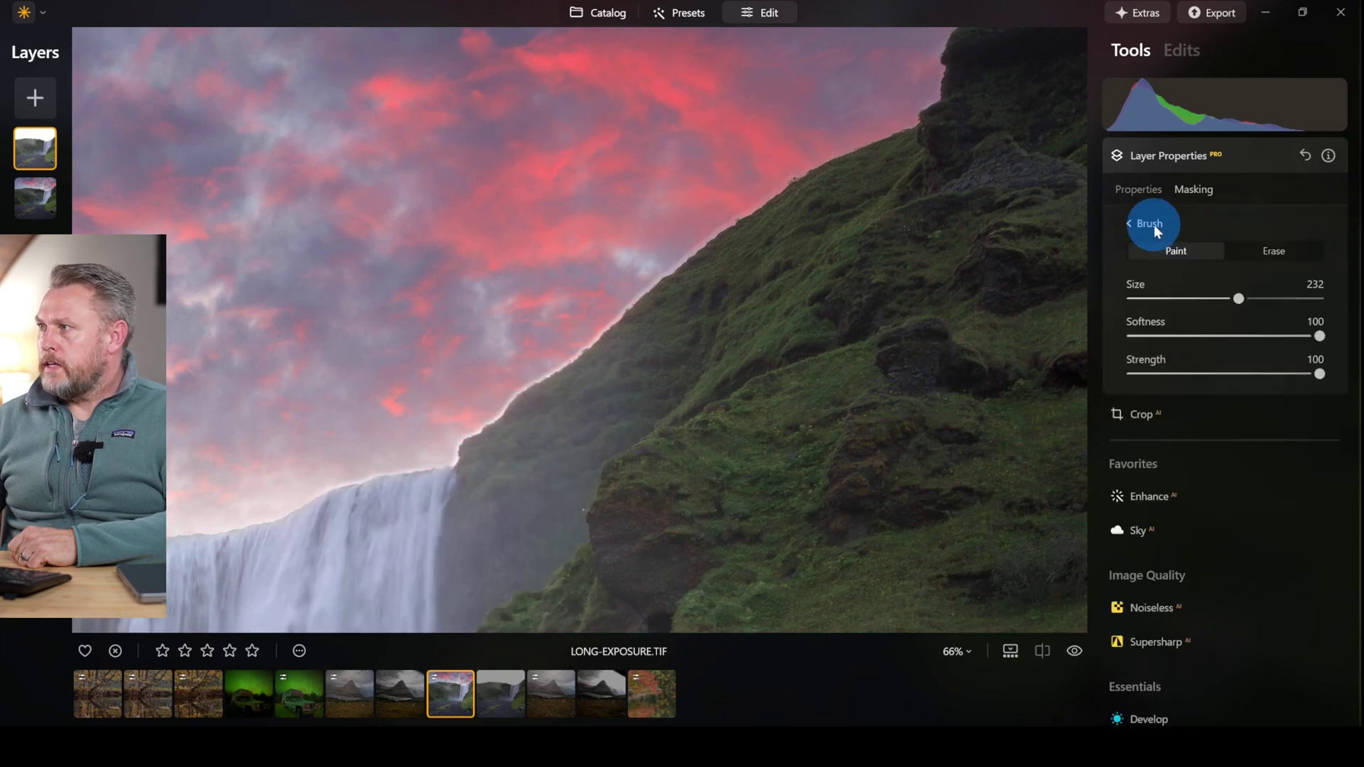
pyautogui.click(1277, 252)
pyautogui.press('[')
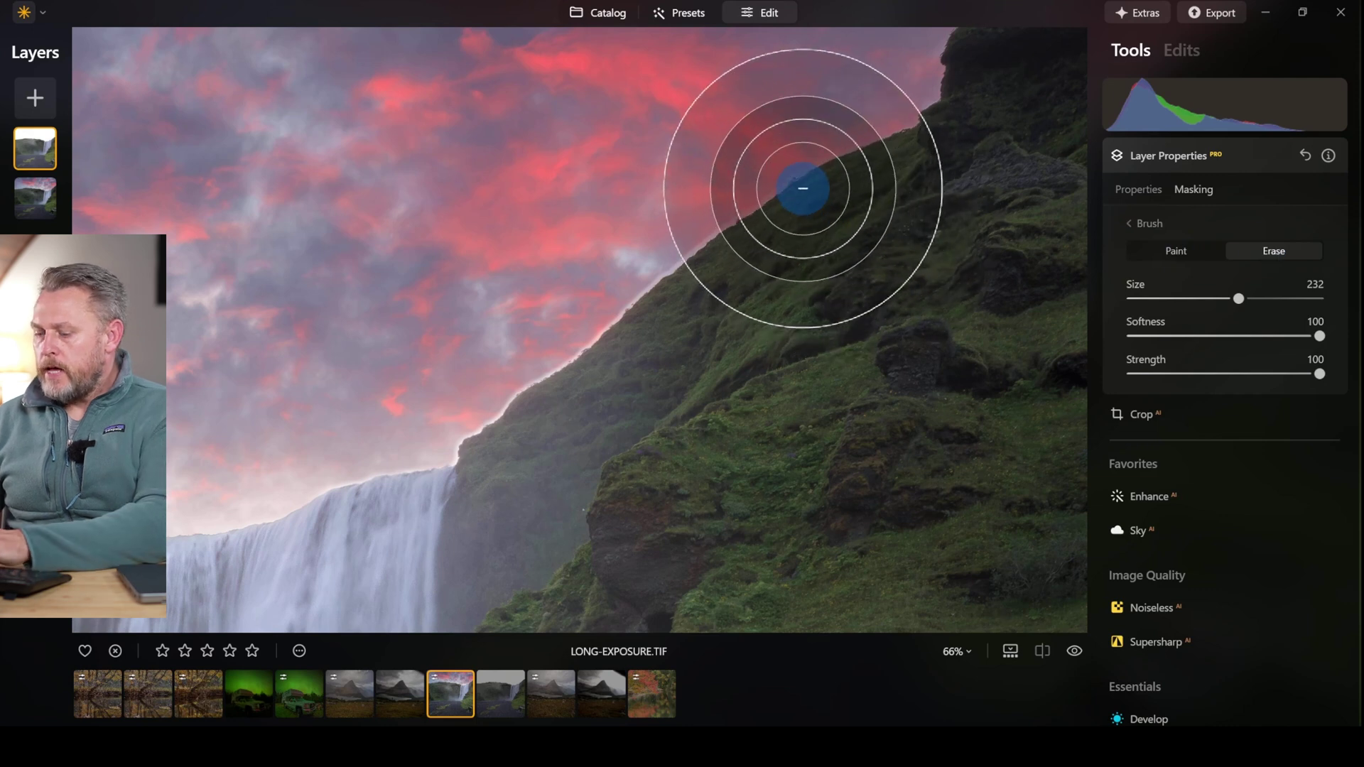
pyautogui.press('[')
pyautogui.press('[')
pyautogui.press('[')
pyautogui.press('[')
pyautogui.press('[')
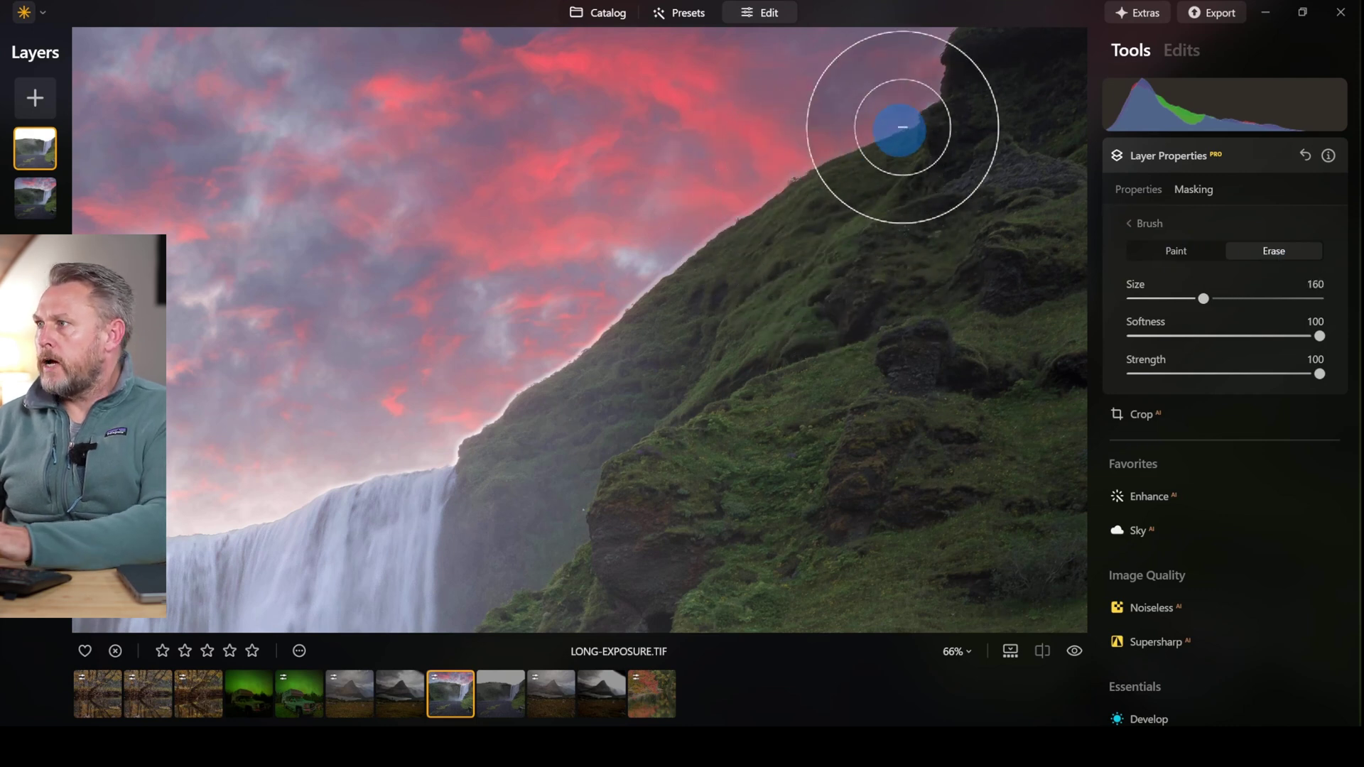
pyautogui.moveTo(918, 96)
pyautogui.mouseDown()
pyautogui.moveTo(429, 397)
pyautogui.moveTo(812, 139)
pyautogui.mouseUp()
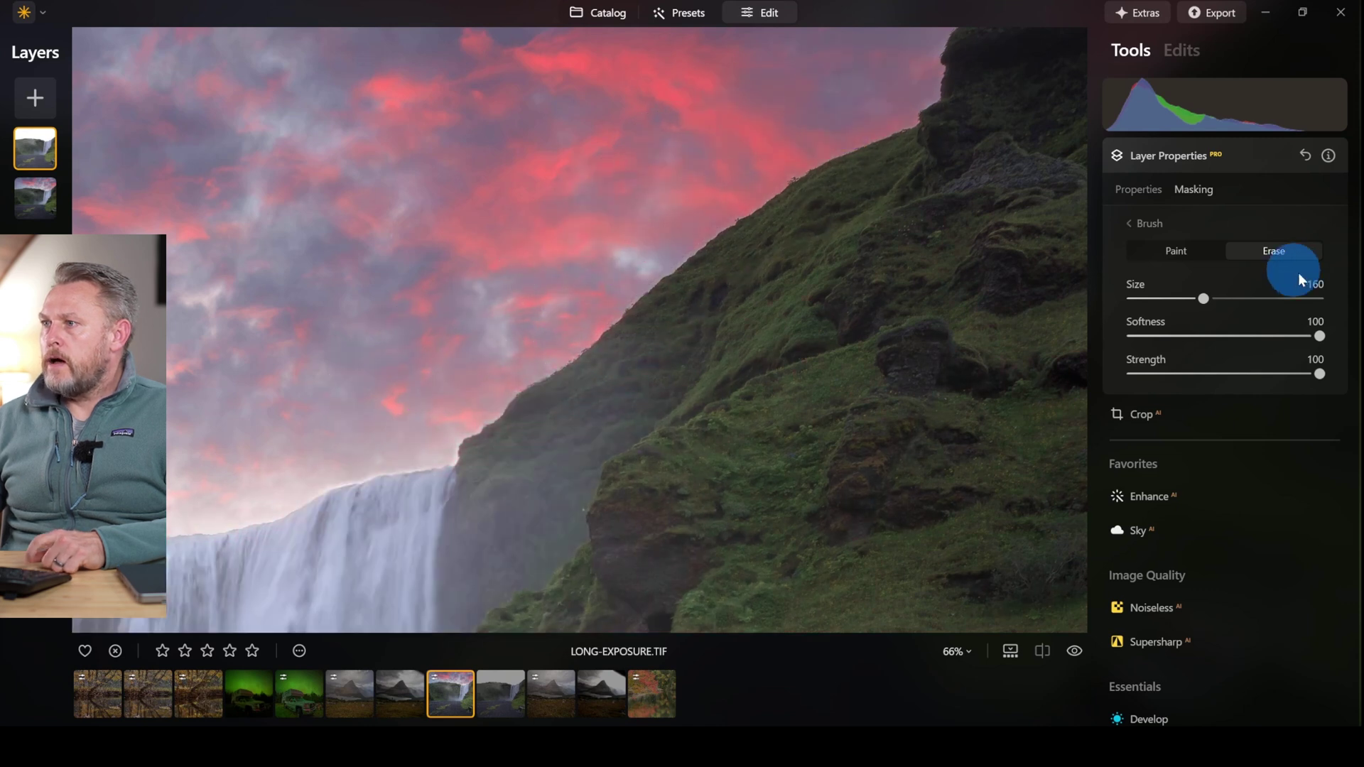
pyautogui.moveTo(542, 451); pyautogui.dragTo(828, 244)
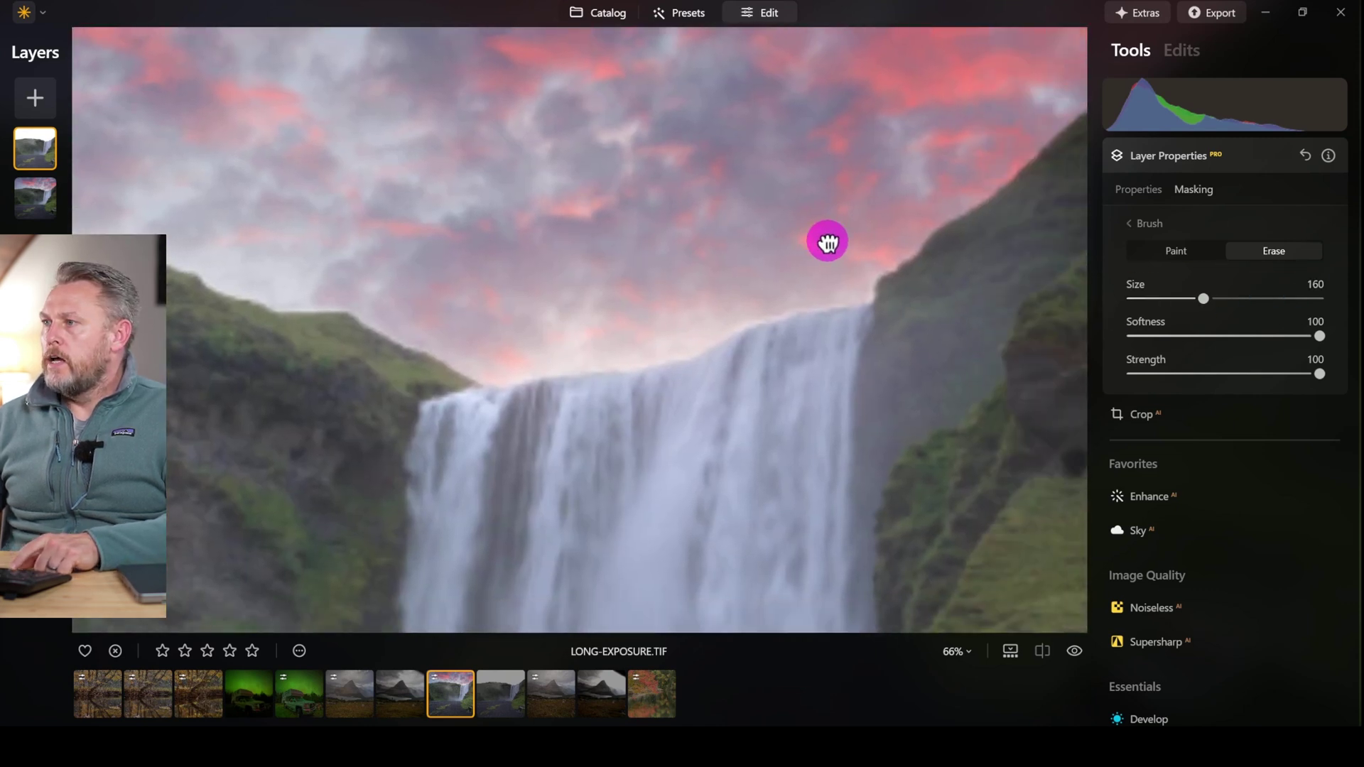
pyautogui.moveTo(963, 168)
pyautogui.mouseDown()
pyautogui.moveTo(898, 194)
pyautogui.moveTo(852, 255)
pyautogui.moveTo(623, 316)
pyautogui.moveTo(424, 325)
pyautogui.moveTo(335, 276)
pyautogui.moveTo(398, 276)
pyautogui.moveTo(510, 327)
pyautogui.moveTo(605, 317)
pyautogui.moveTo(809, 250)
pyautogui.moveTo(887, 192)
pyautogui.mouseUp()
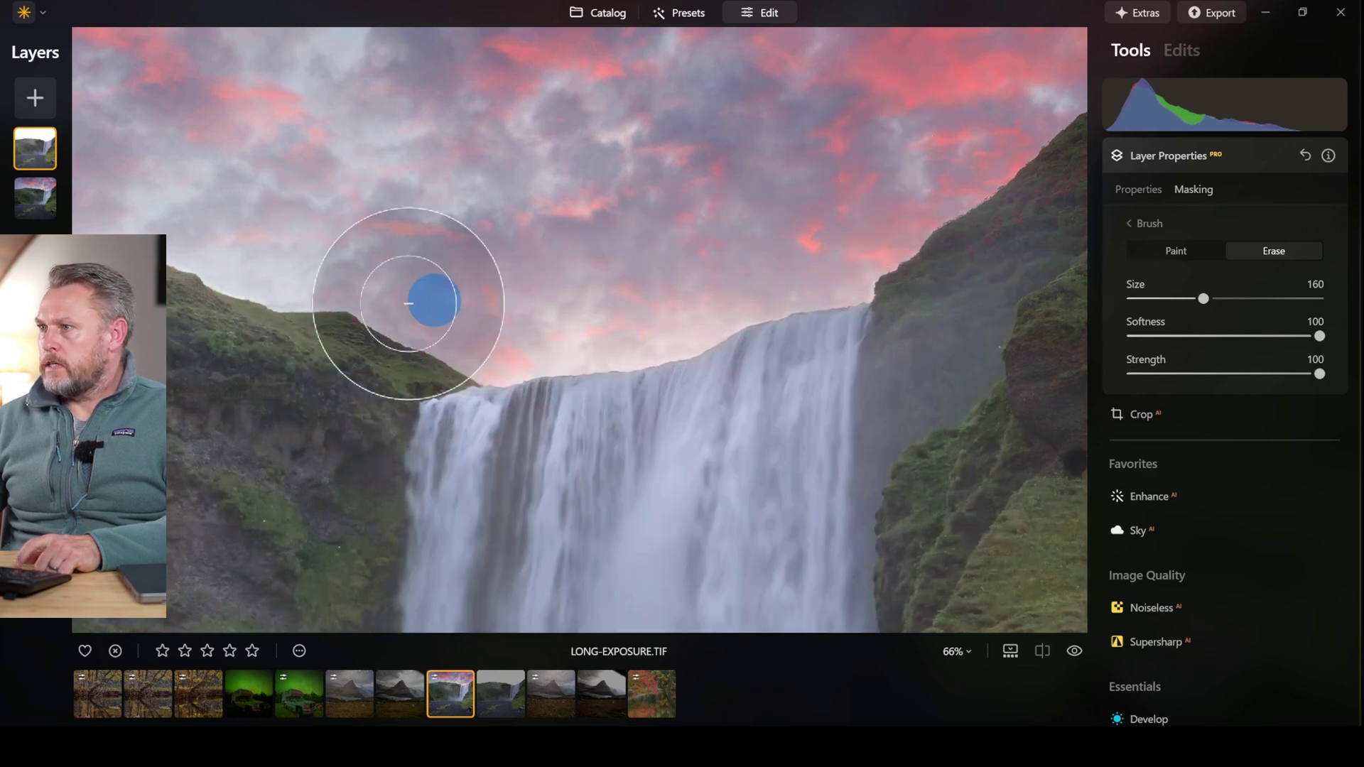
# Erase the remaining bright edge along the waterfall's top and the left ridge line from the upper layer's mask.
pyautogui.moveTo(366, 309); pyautogui.dragTo(618, 344)
pyautogui.moveTo(731, 344)
pyautogui.mouseDown()
pyautogui.moveTo(579, 331)
pyautogui.moveTo(356, 243)
pyautogui.moveTo(305, 239)
pyautogui.mouseUp()
pyautogui.moveTo(579, 312)
pyautogui.mouseDown()
pyautogui.moveTo(817, 341)
pyautogui.moveTo(237, 257)
pyautogui.moveTo(248, 259)
pyautogui.mouseUp()
pyautogui.moveTo(451, 424); pyautogui.dragTo(675, 395)
pyautogui.moveTo(664, 316)
pyautogui.mouseDown()
pyautogui.moveTo(633, 298)
pyautogui.moveTo(224, 253)
pyautogui.mouseUp()
pyautogui.moveTo(496, 445)
pyautogui.mouseDown()
pyautogui.moveTo(706, 334)
pyautogui.moveTo(696, 316)
pyautogui.moveTo(264, 281)
pyautogui.mouseUp()
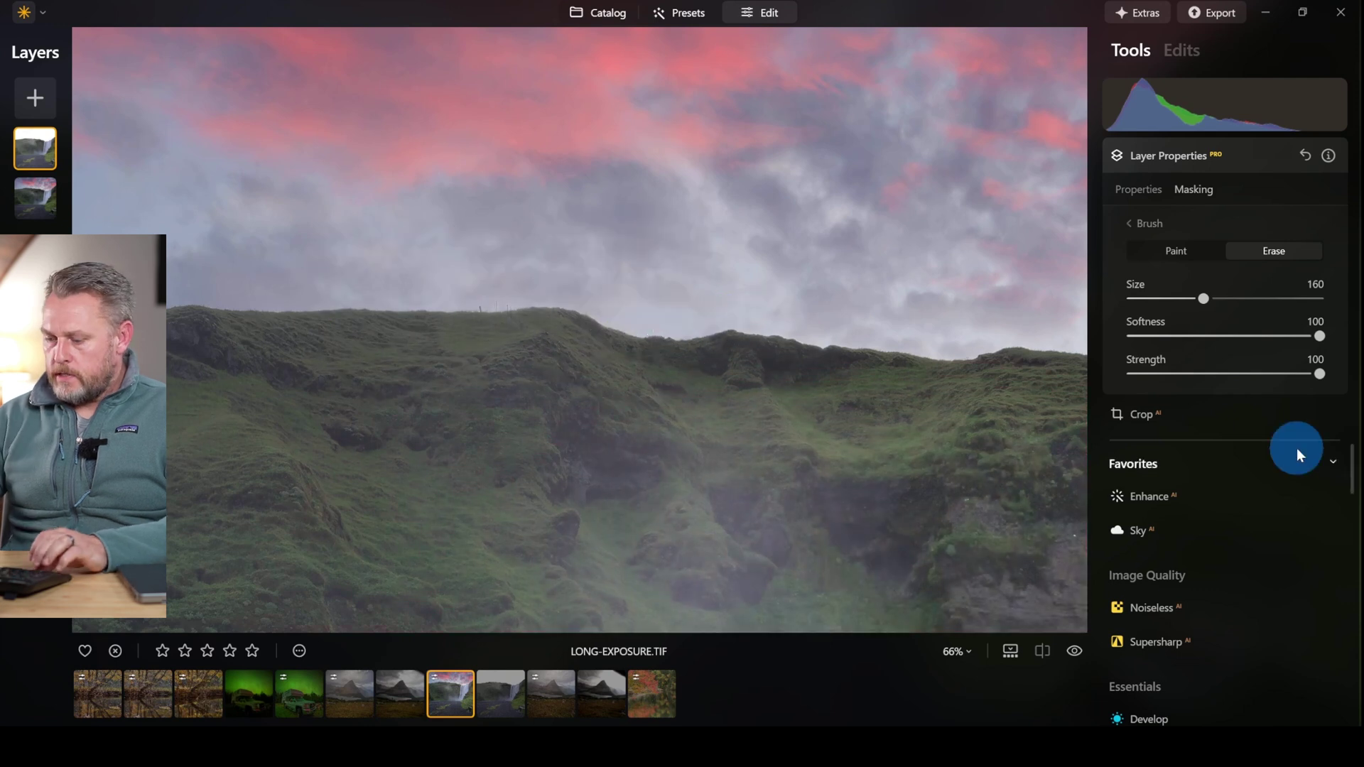
pyautogui.hotkey('ctrl', '0')
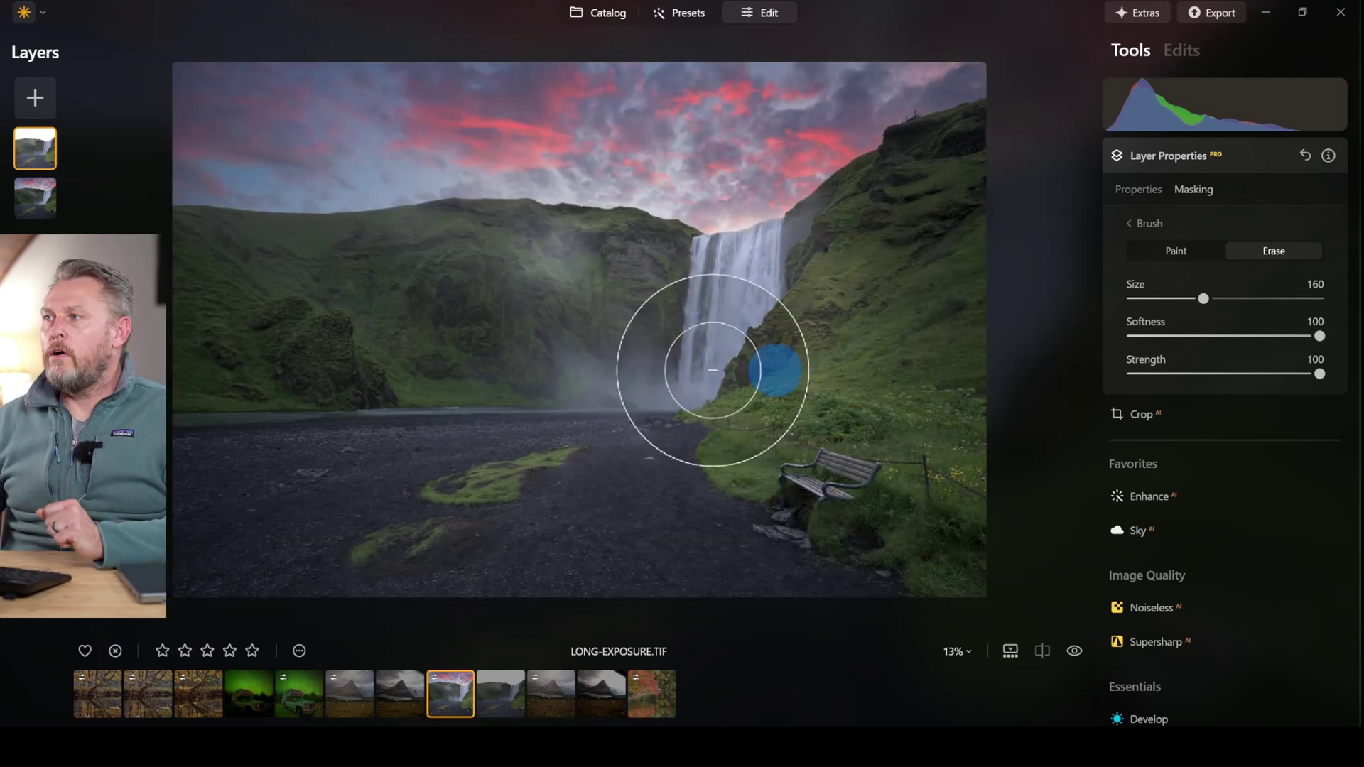
# Hide and show the upper layer twice to compare the photo with and without the cleaned-up blend.
pyautogui.rightClick(31, 159)
pyautogui.click(78, 182)
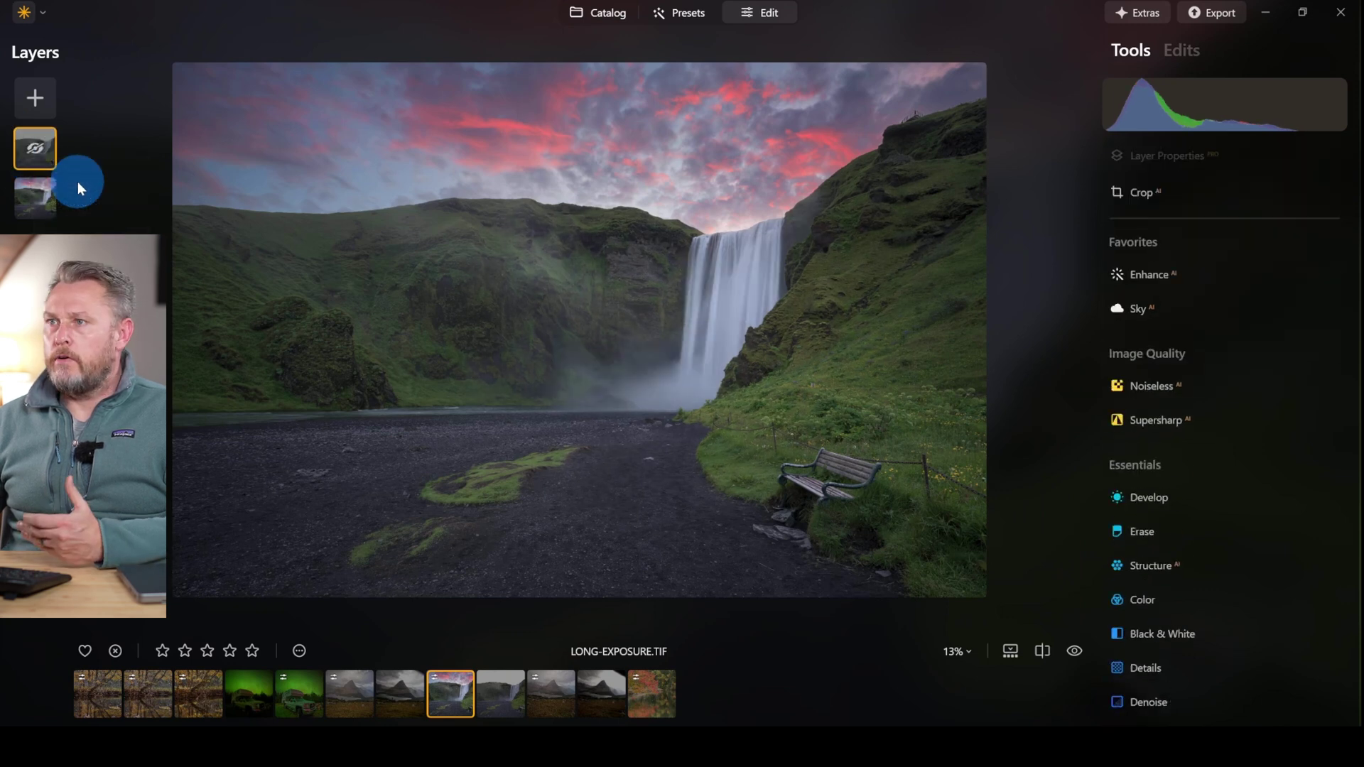
pyautogui.rightClick(27, 161)
pyautogui.click(66, 184)
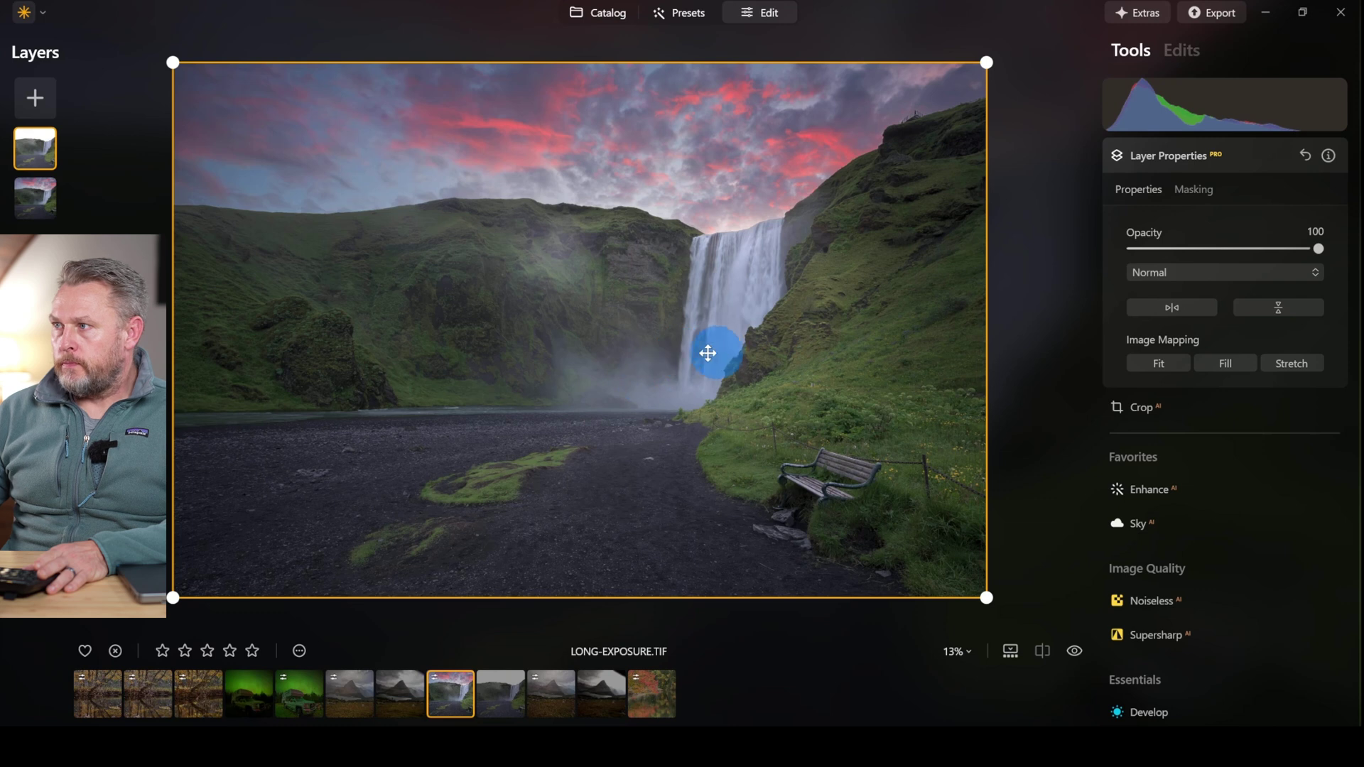
pyautogui.rightClick(24, 161)
pyautogui.click(47, 174)
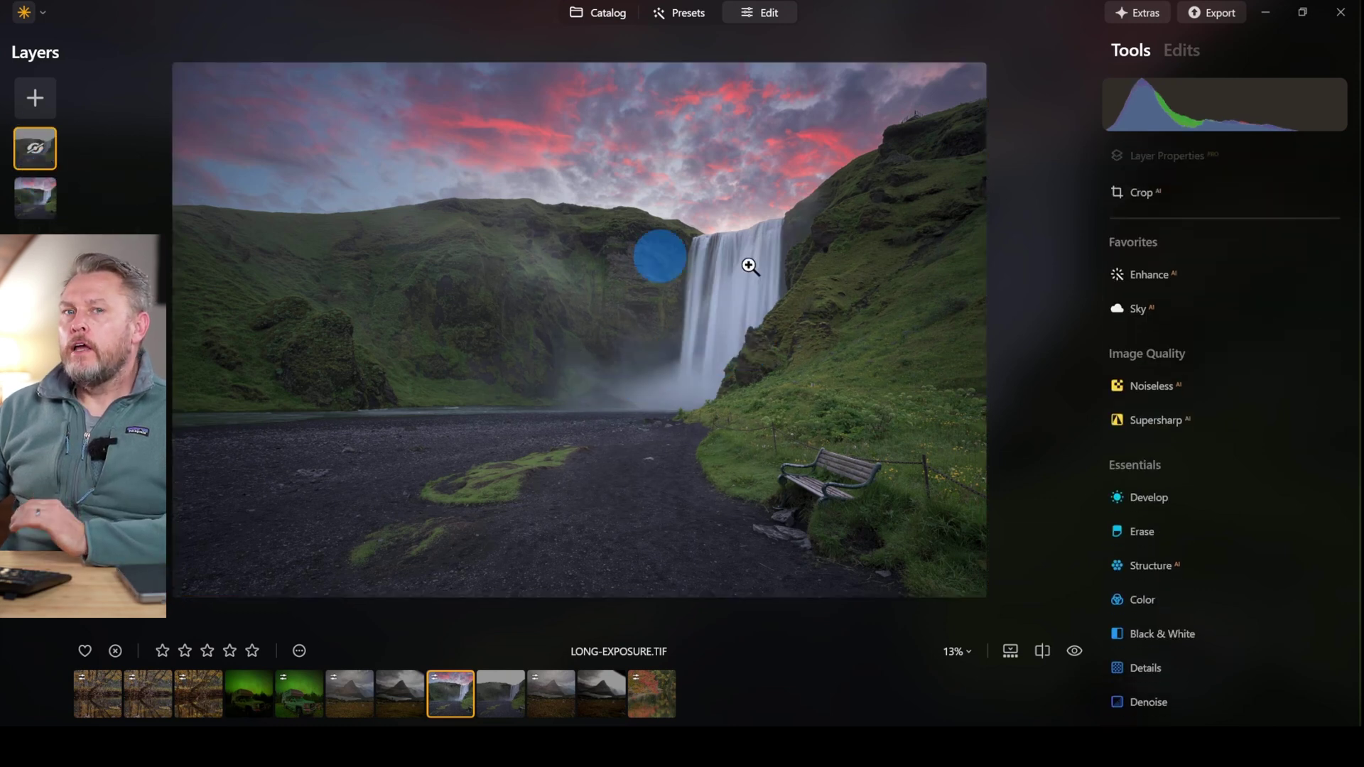
pyautogui.rightClick(32, 160)
pyautogui.click(61, 179)
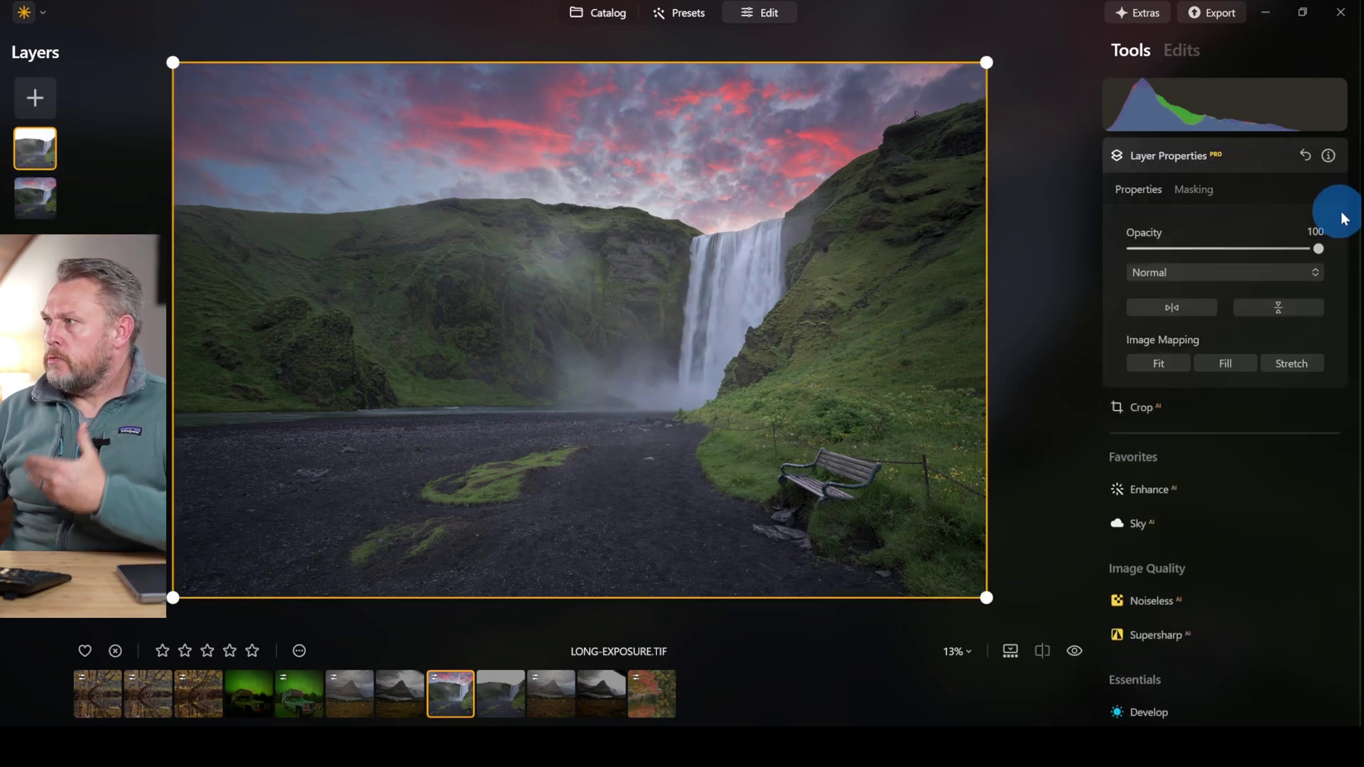
# Darken the upper layer in Develop with Shadows at -46 and Smart Contrast at 23, and check the effect's preview.
pyautogui.scroll(-4, 1212, 552)
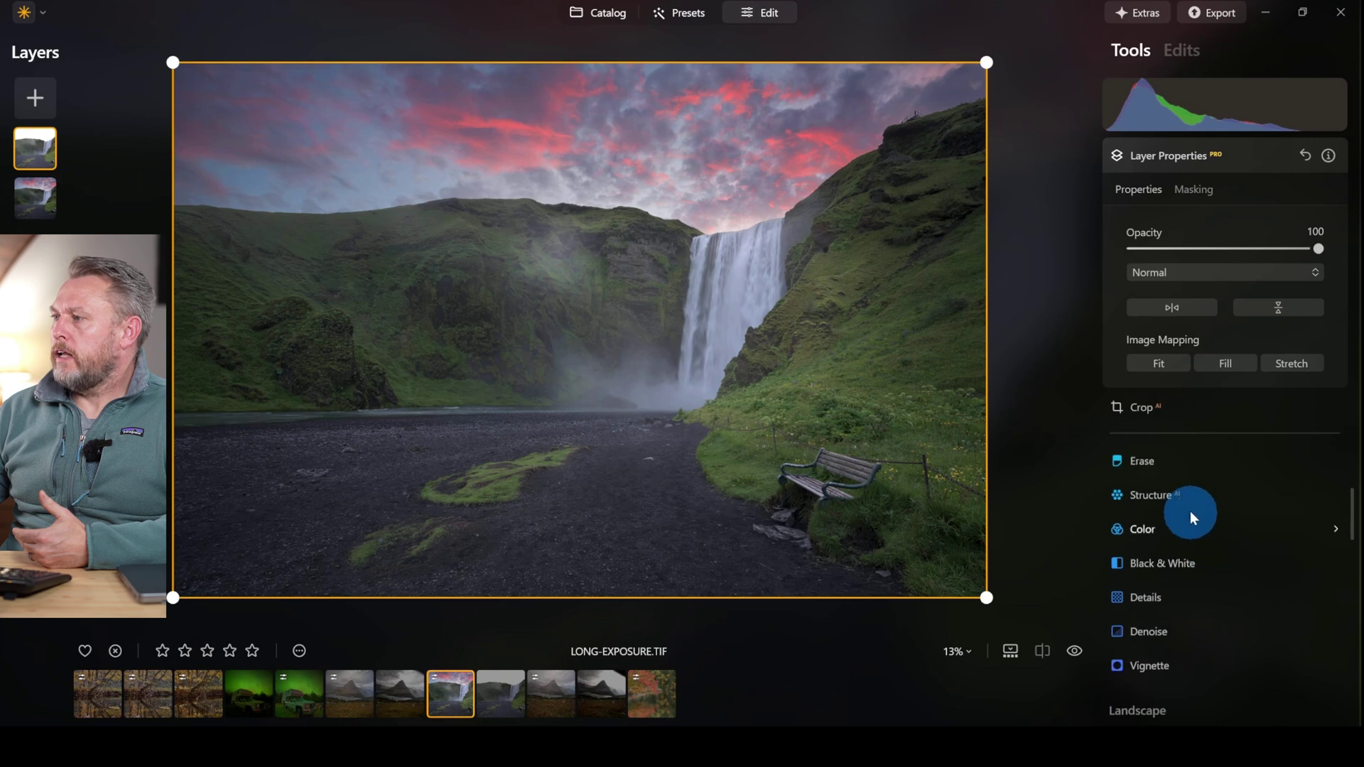
pyautogui.scroll(1, 1190, 510)
pyautogui.click(1163, 524)
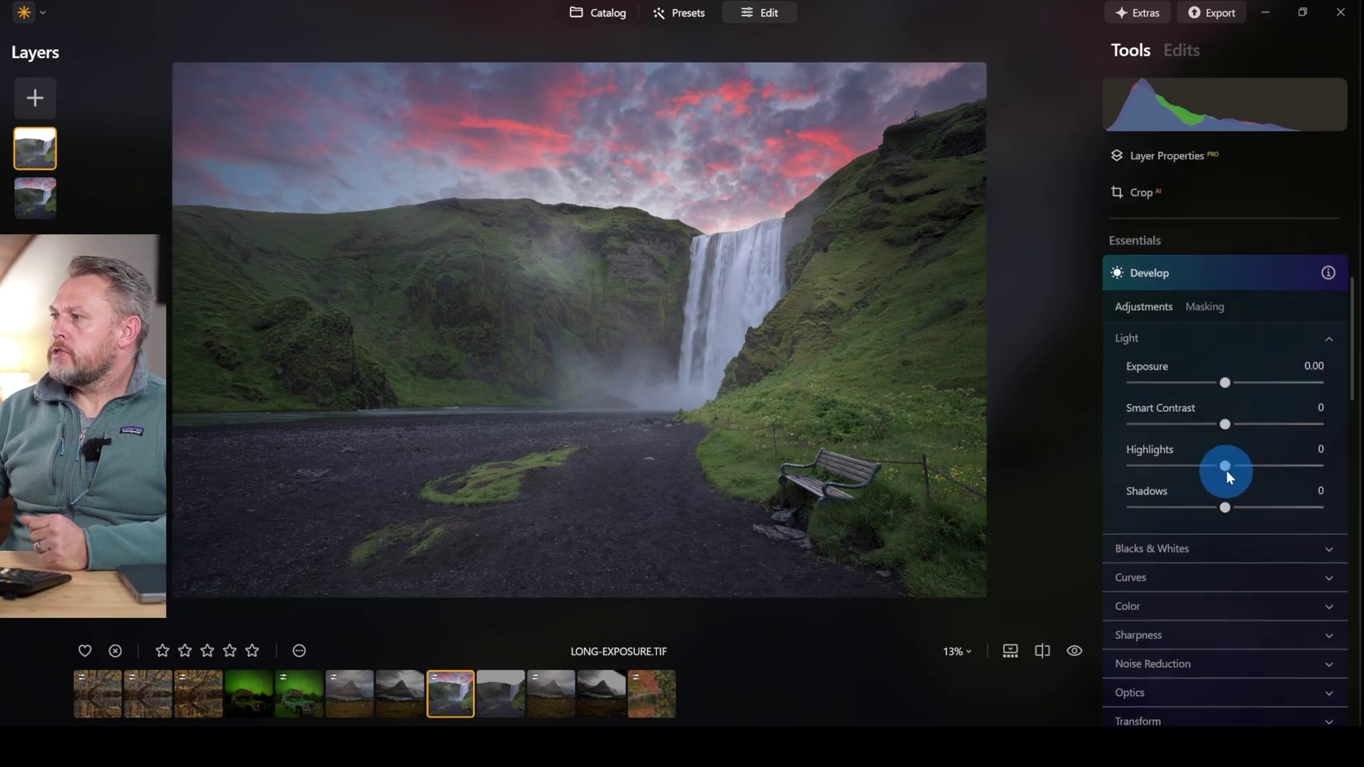
pyautogui.click(1222, 509)
pyautogui.moveTo(1213, 508); pyautogui.dragTo(1193, 510)
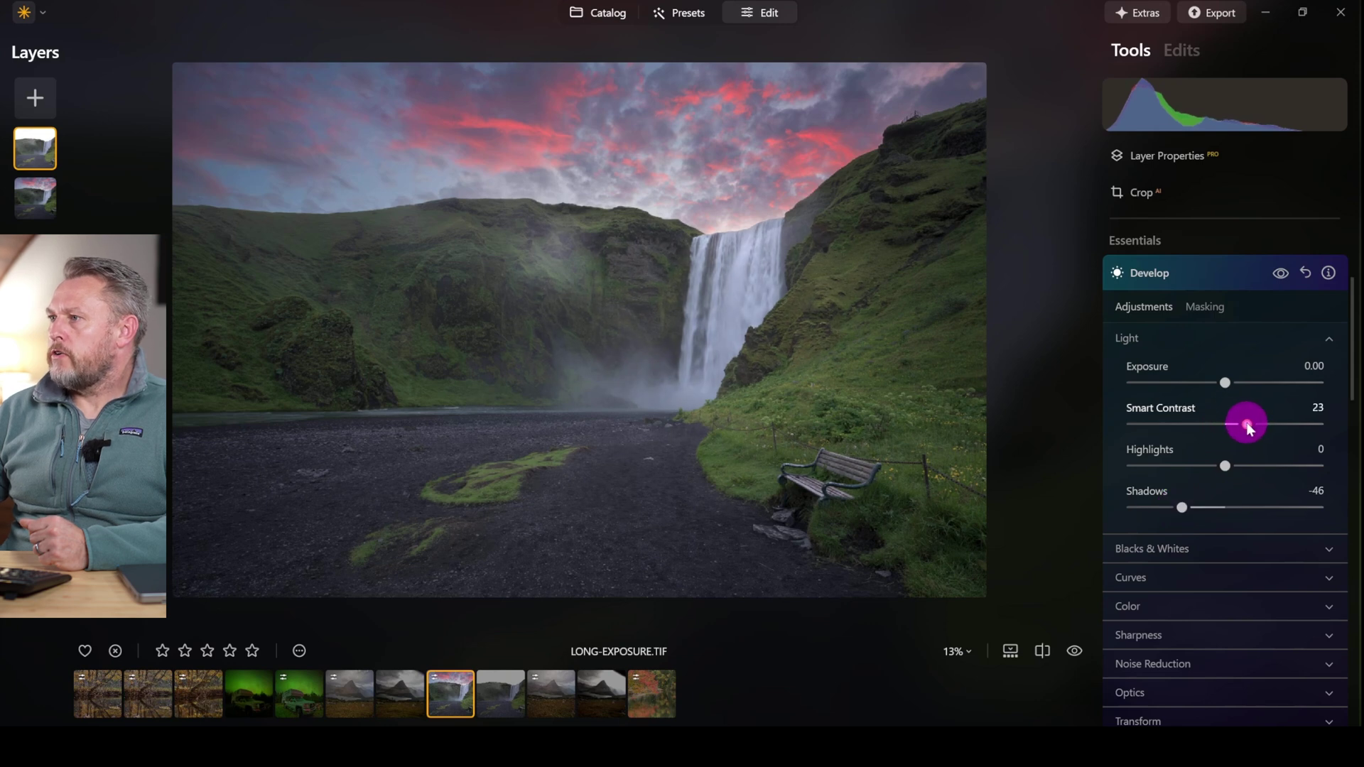
pyautogui.click(1281, 274)
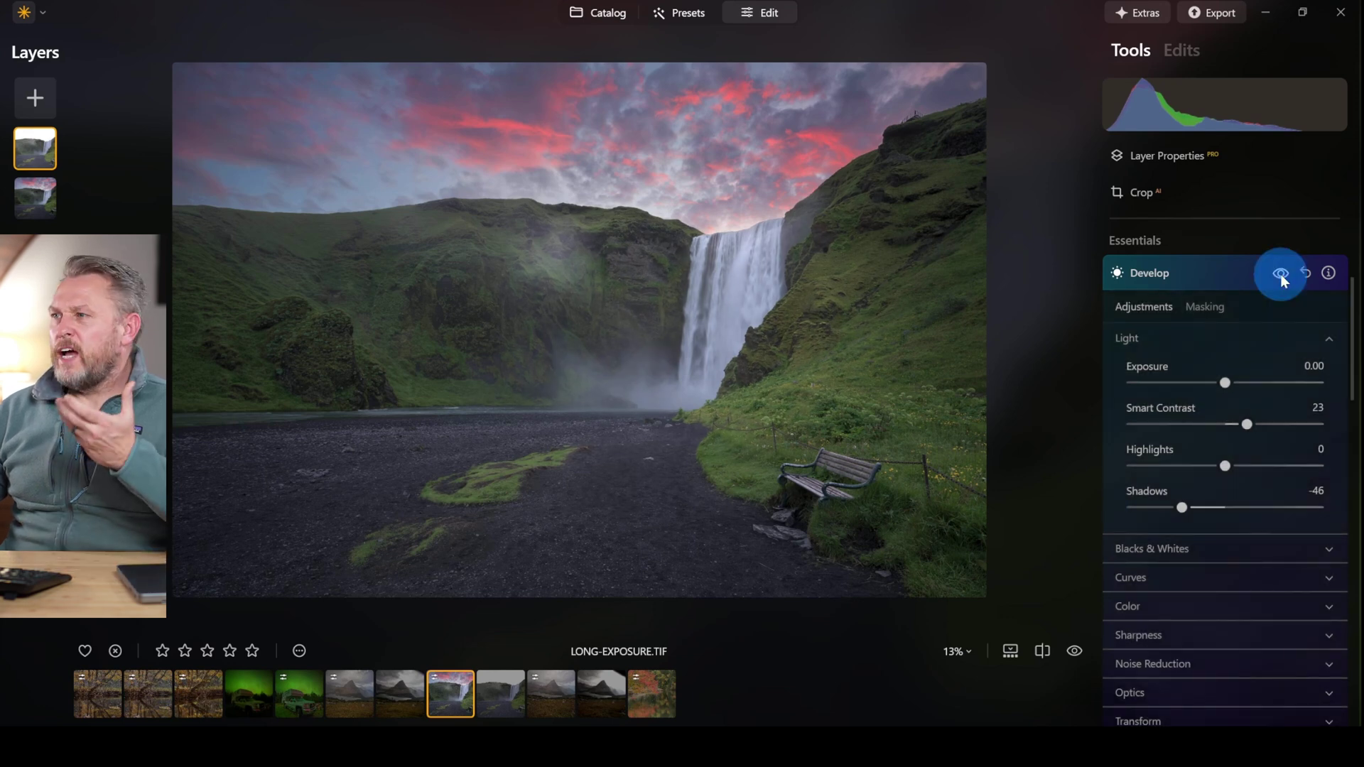
# Hide and show the upper layer to compare the waterfall blend including the Develop adjustments.
pyautogui.rightClick(31, 150)
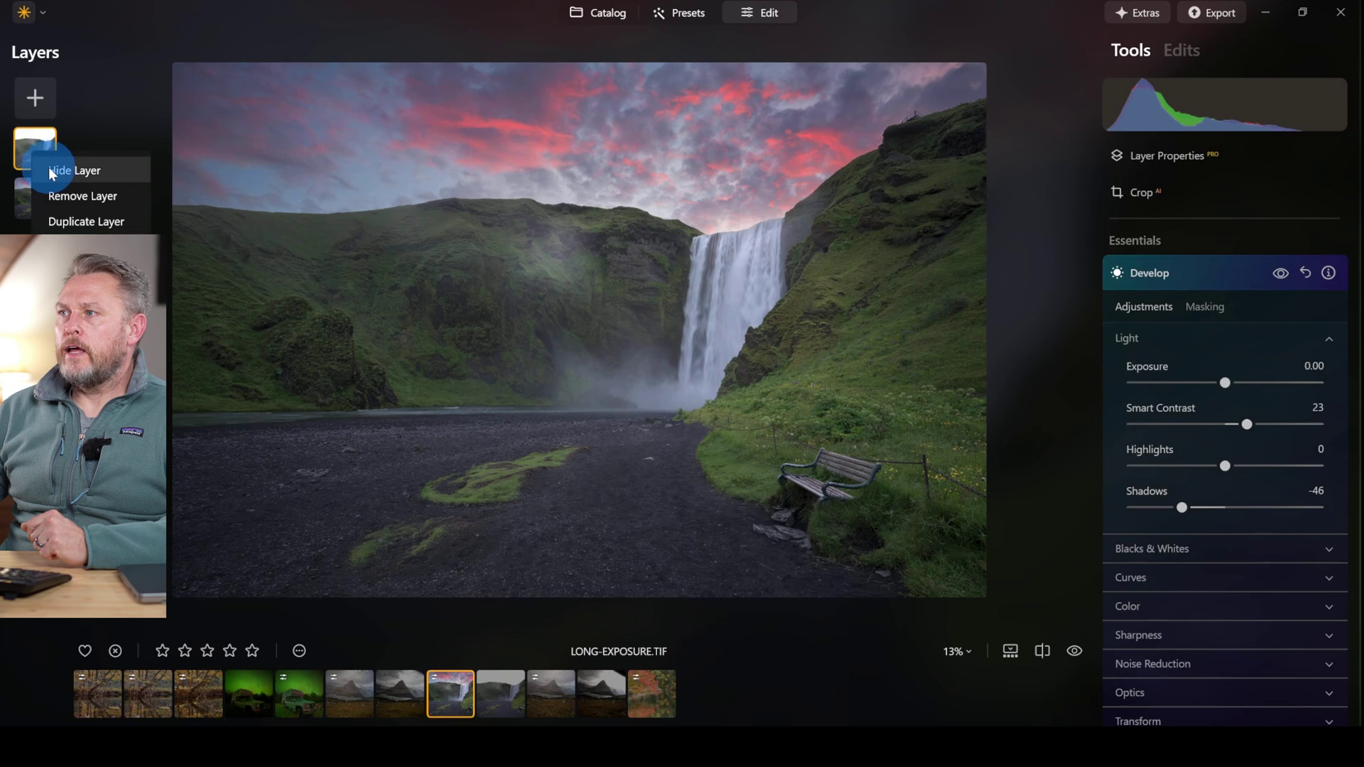
pyautogui.click(49, 168)
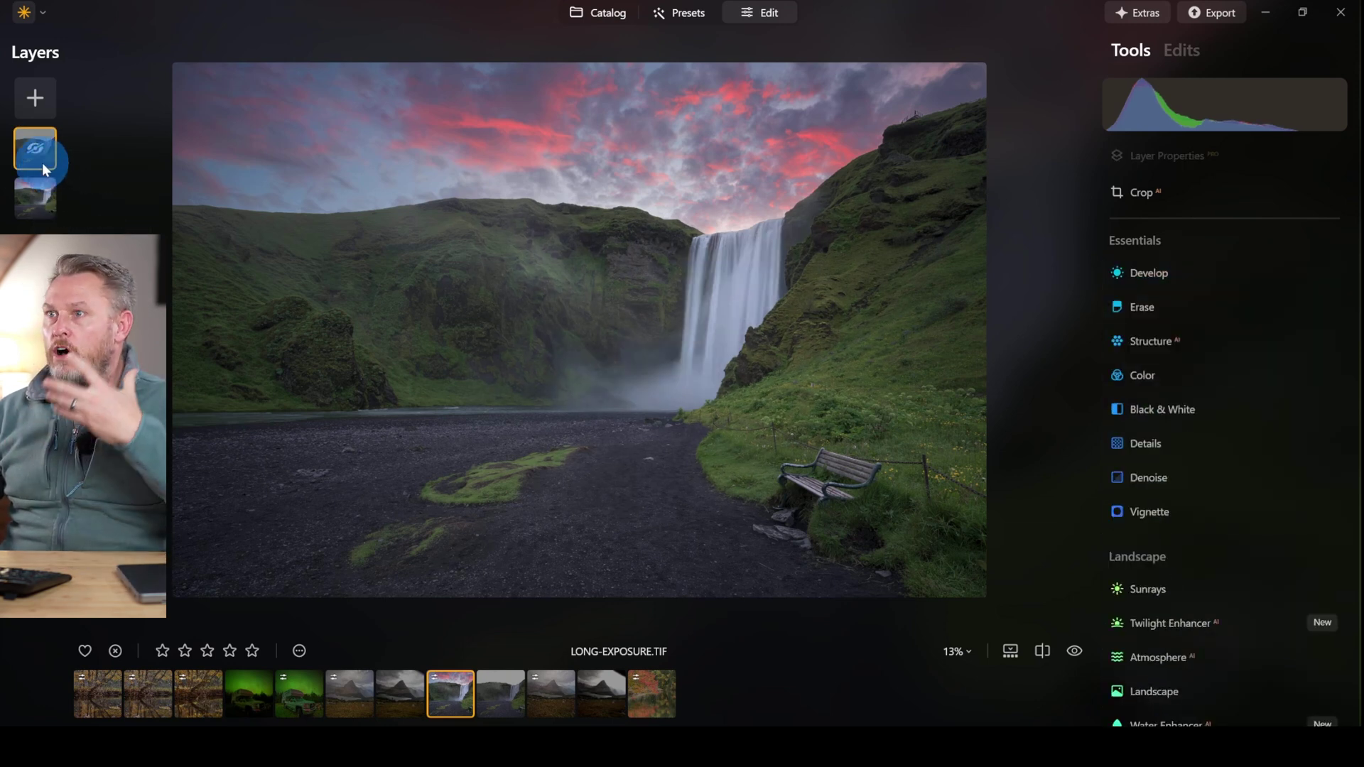
pyautogui.rightClick(43, 168)
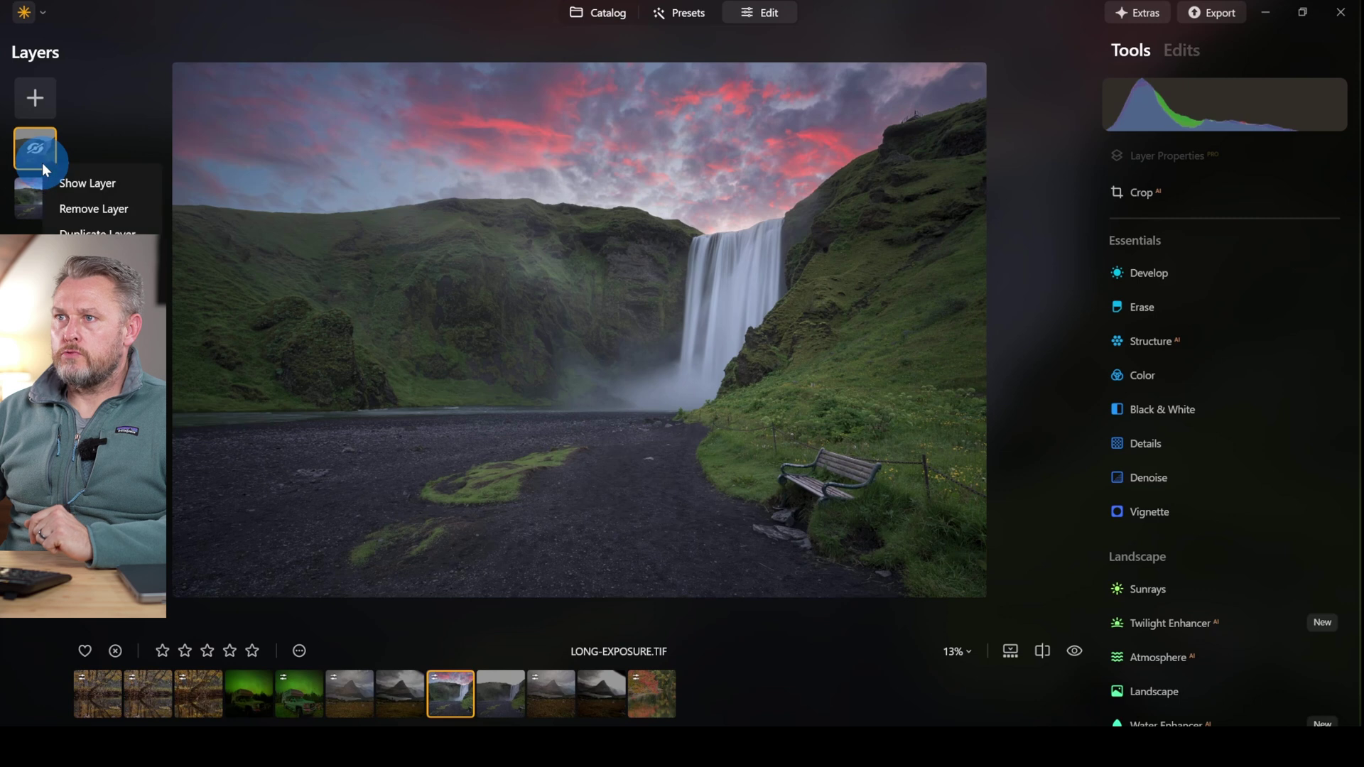
pyautogui.click(70, 183)
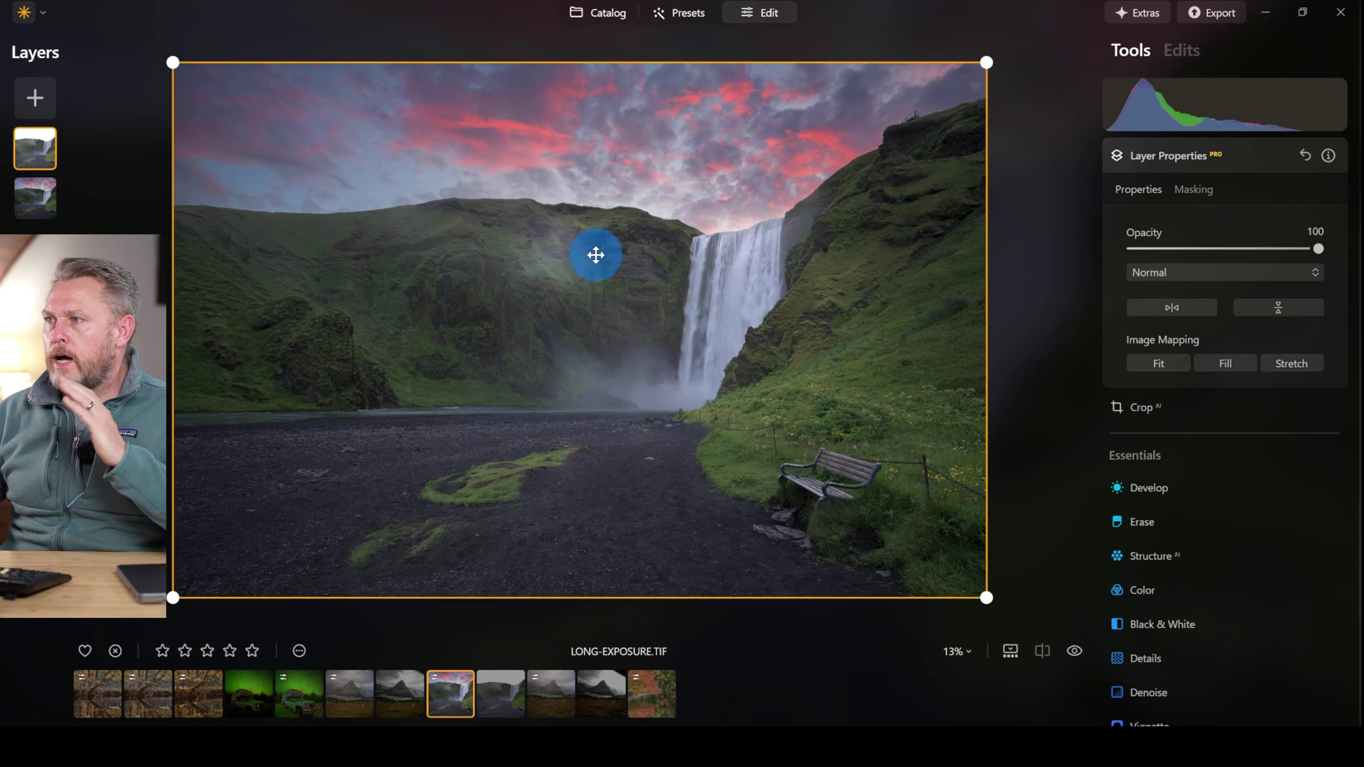
# Erase the misty patch on the hillside left of the waterfall from the upper layer's mask with the Brush at size 232.
pyautogui.click(1207, 190)
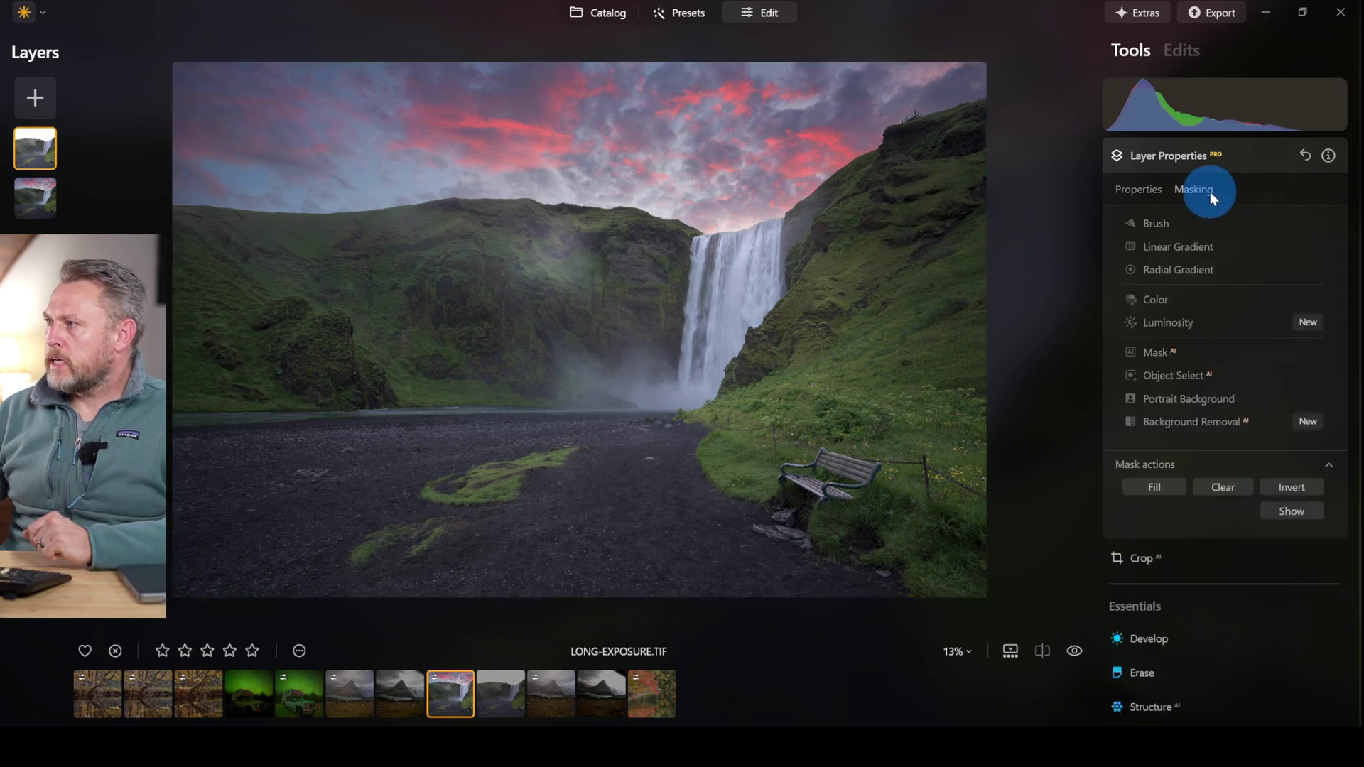
pyautogui.click(1164, 225)
pyautogui.click(1284, 250)
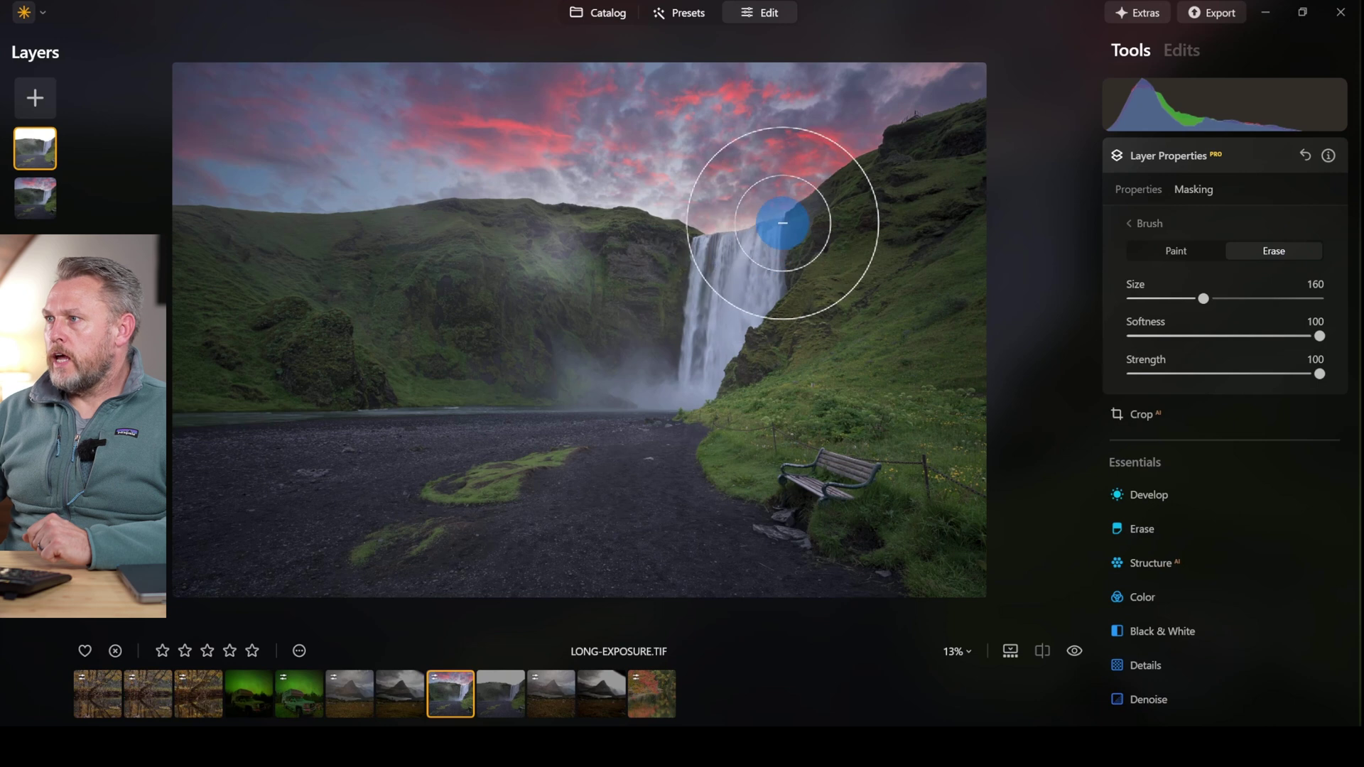
pyautogui.scroll(2, 536, 236)
pyautogui.scroll(10, 535, 235)
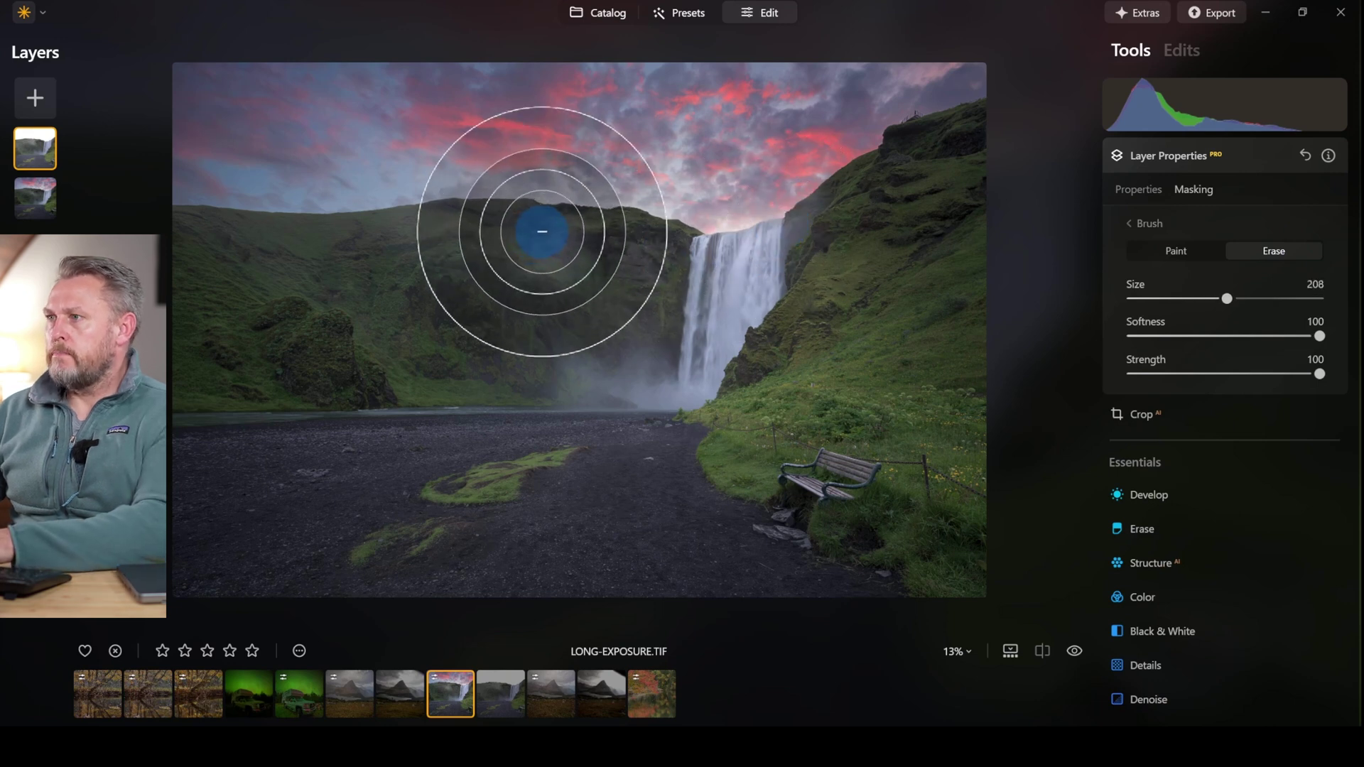
pyautogui.moveTo(548, 223)
pyautogui.mouseDown()
pyautogui.moveTo(575, 182)
pyautogui.moveTo(485, 252)
pyautogui.moveTo(405, 264)
pyautogui.moveTo(555, 206)
pyautogui.moveTo(564, 173)
pyautogui.mouseUp()
pyautogui.moveTo(540, 220)
pyautogui.mouseDown()
pyautogui.moveTo(566, 216)
pyautogui.moveTo(497, 234)
pyautogui.mouseUp()
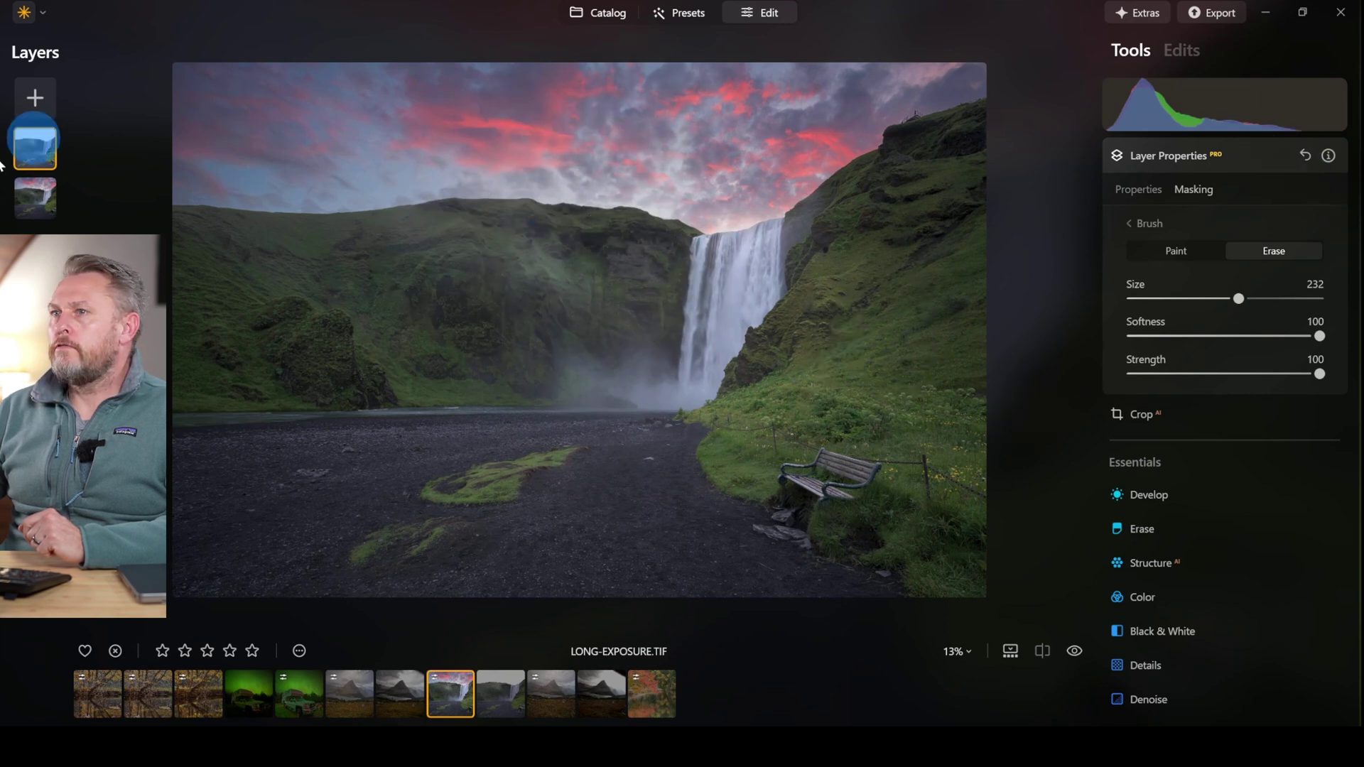
# Hide and show the upper layer to check the hillside after erasing the misty patch from the mask.
pyautogui.rightClick(31, 152)
pyautogui.click(58, 175)
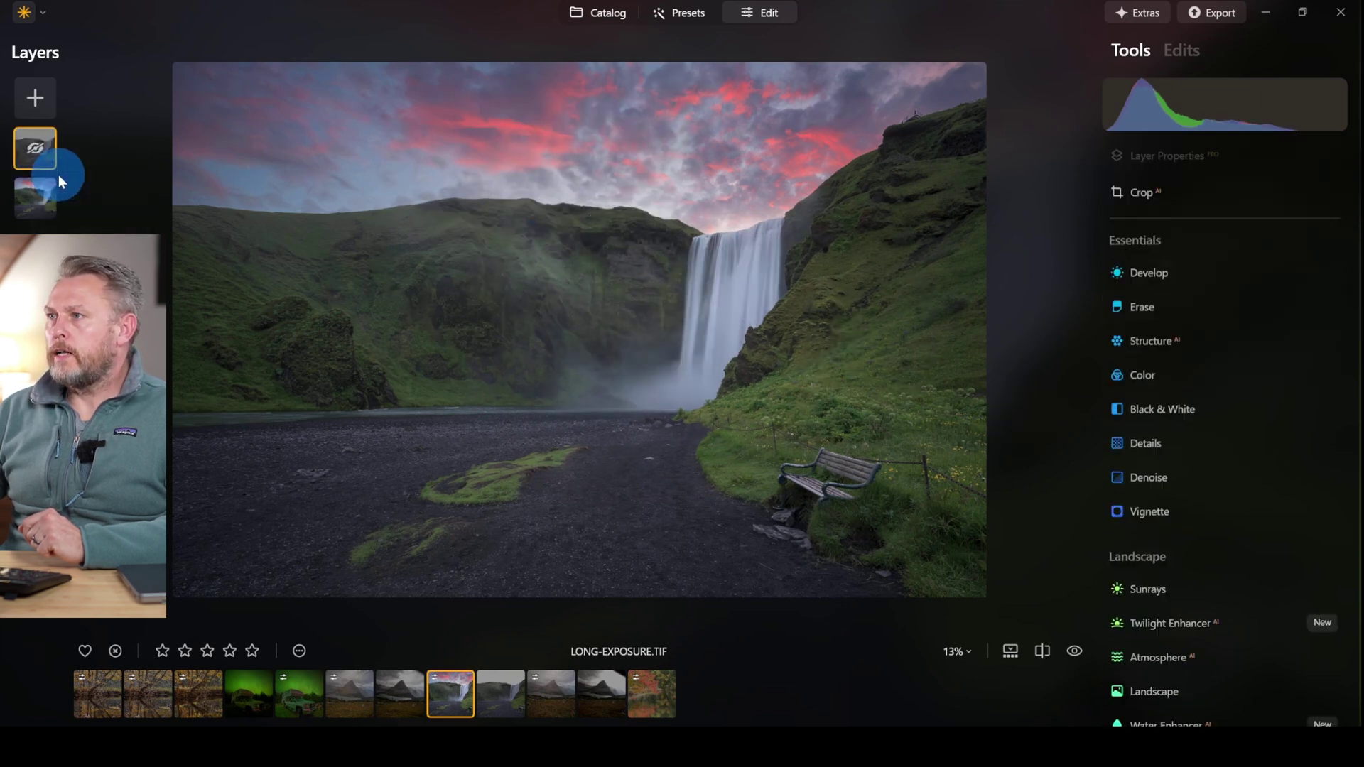
pyautogui.rightClick(41, 162)
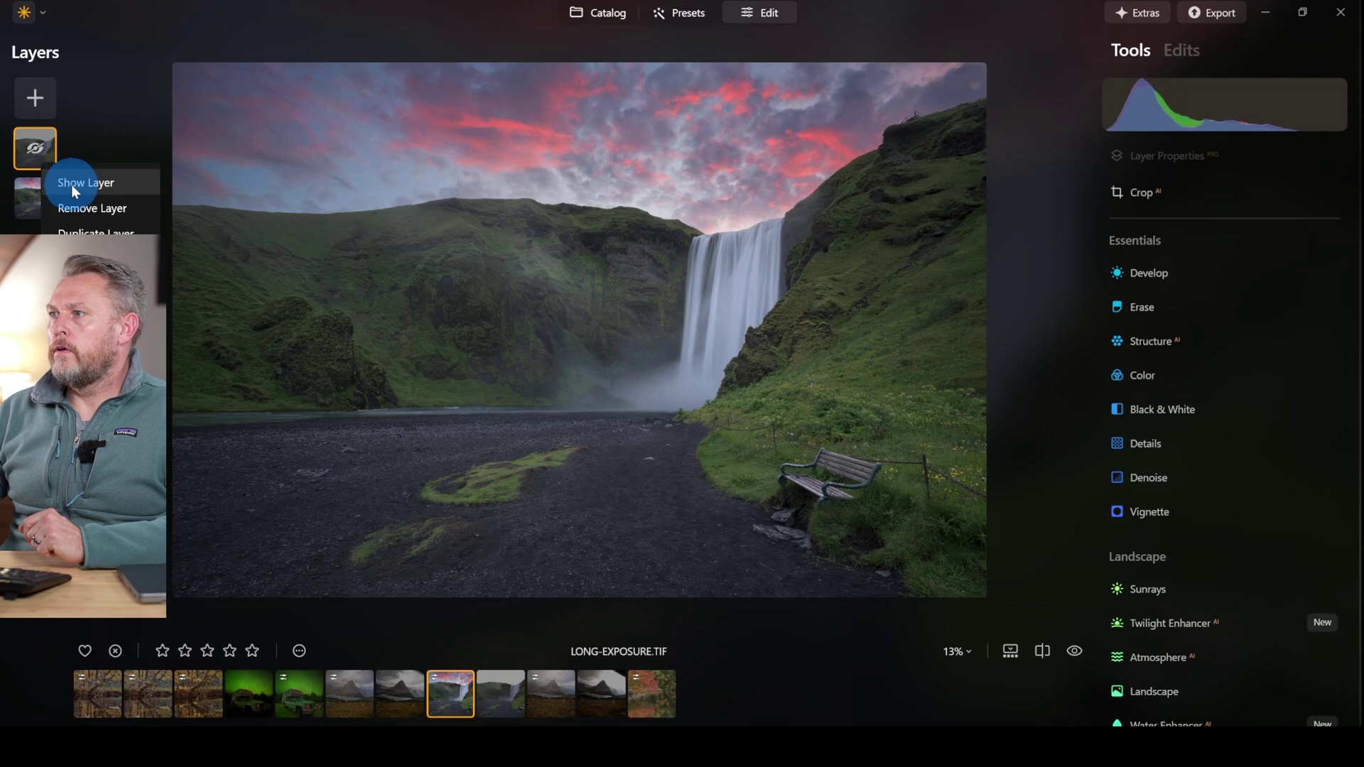
pyautogui.click(71, 183)
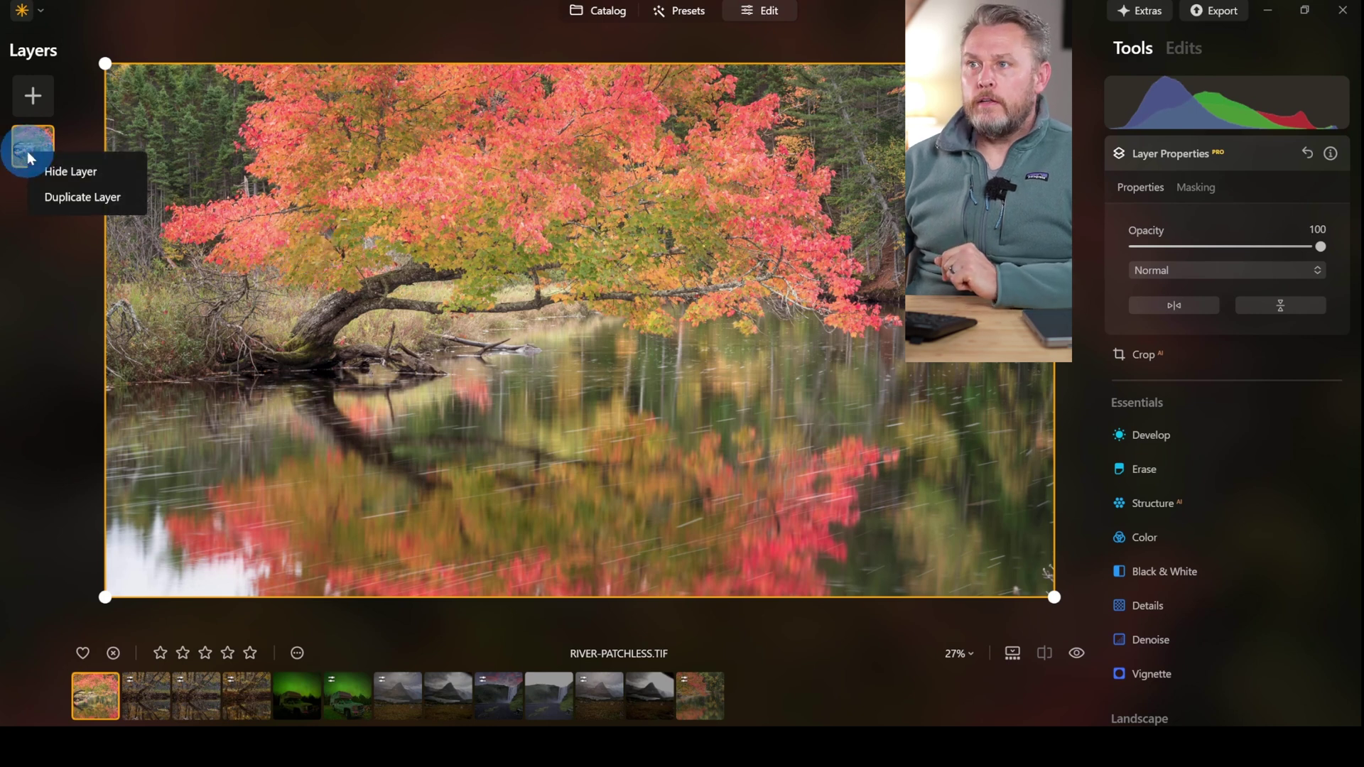
# Duplicate the RIVER-PATCHLESS.TIF layer, flip the copy vertically and move it down so its upper edge meets the river bank.
pyautogui.click(88, 200)
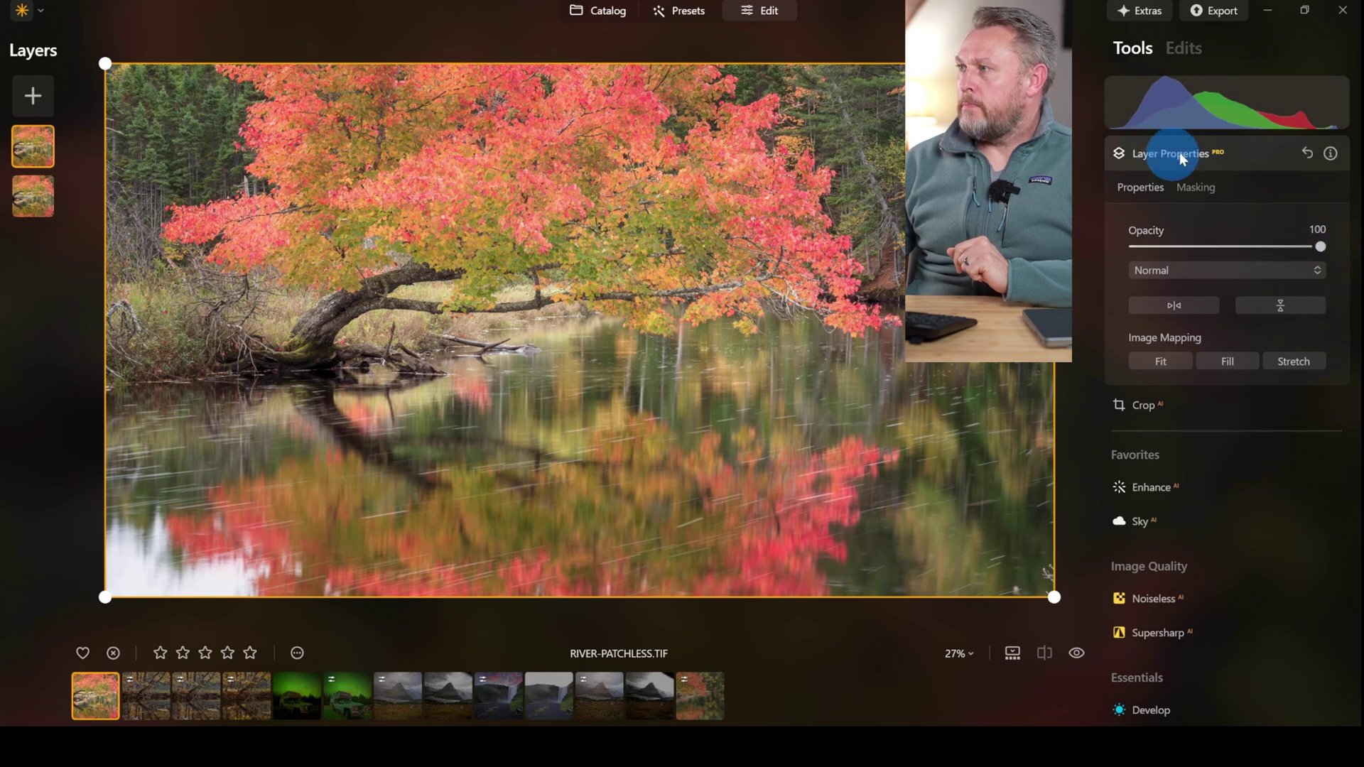
pyautogui.click(1286, 306)
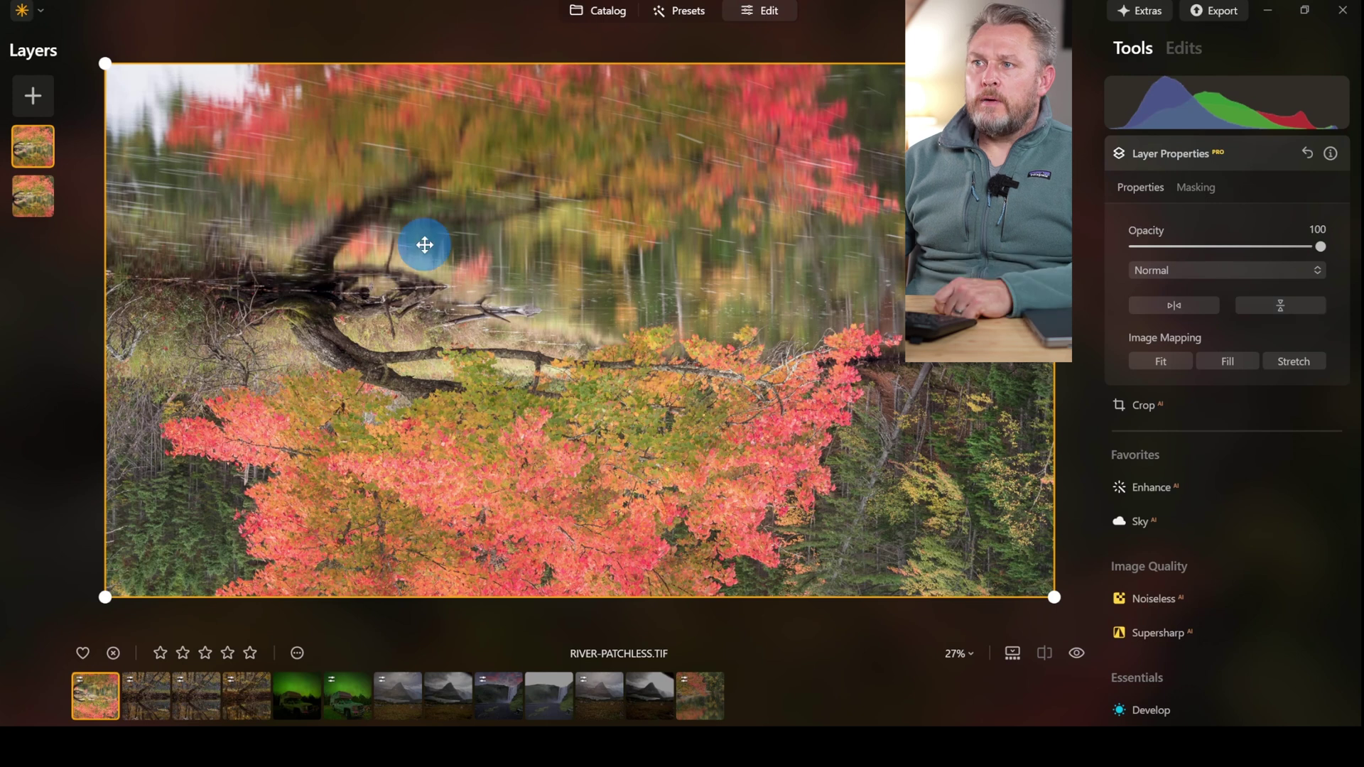
pyautogui.moveTo(317, 210); pyautogui.dragTo(314, 514)
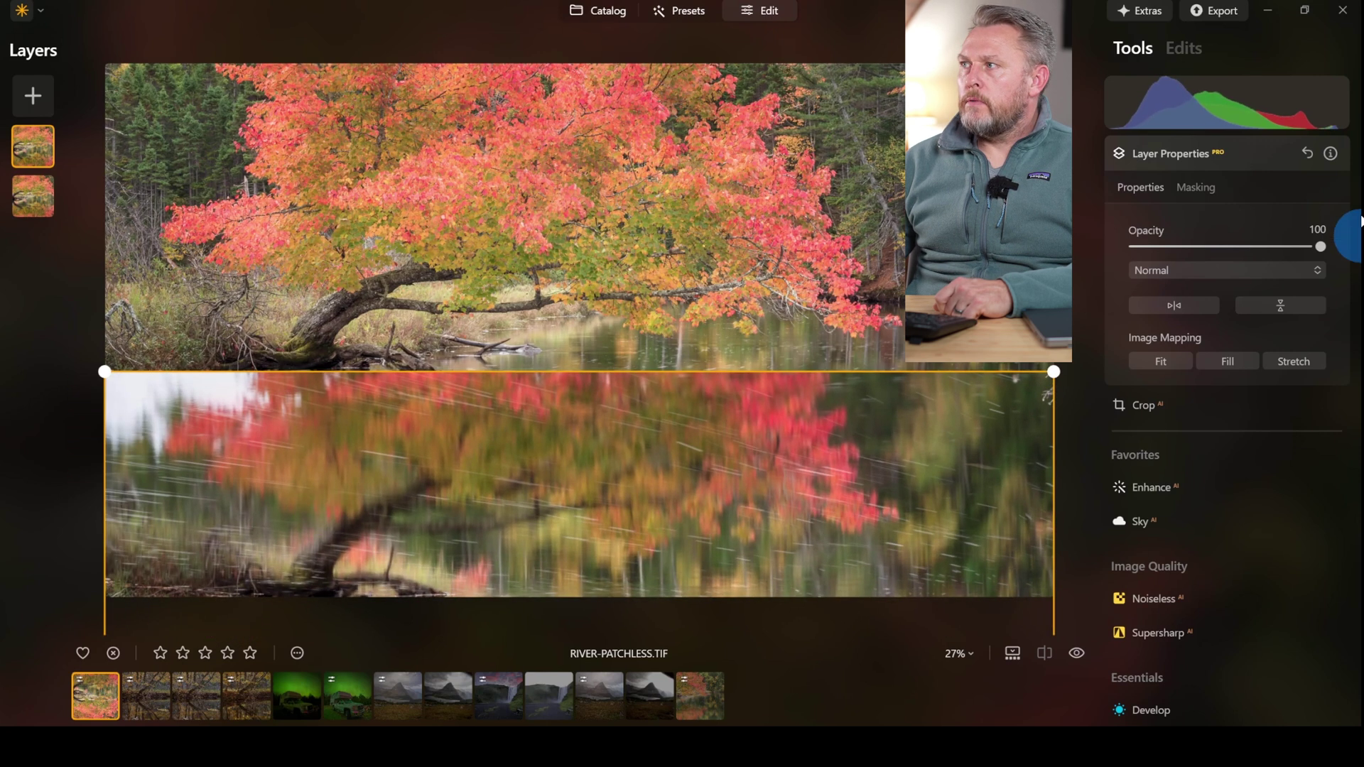
# Fill the flipped copy's layer mask and invert it to hide the whole copy.
pyautogui.click(1192, 187)
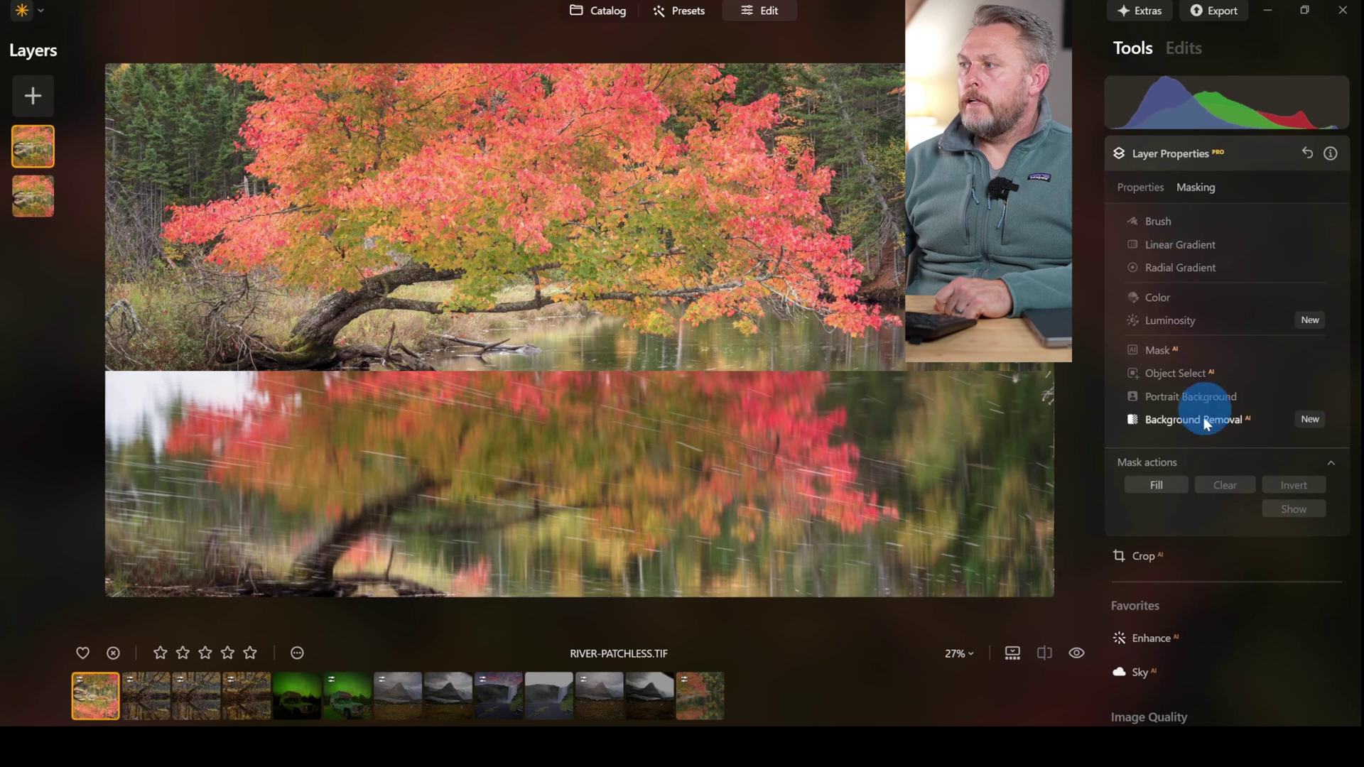
pyautogui.click(1153, 487)
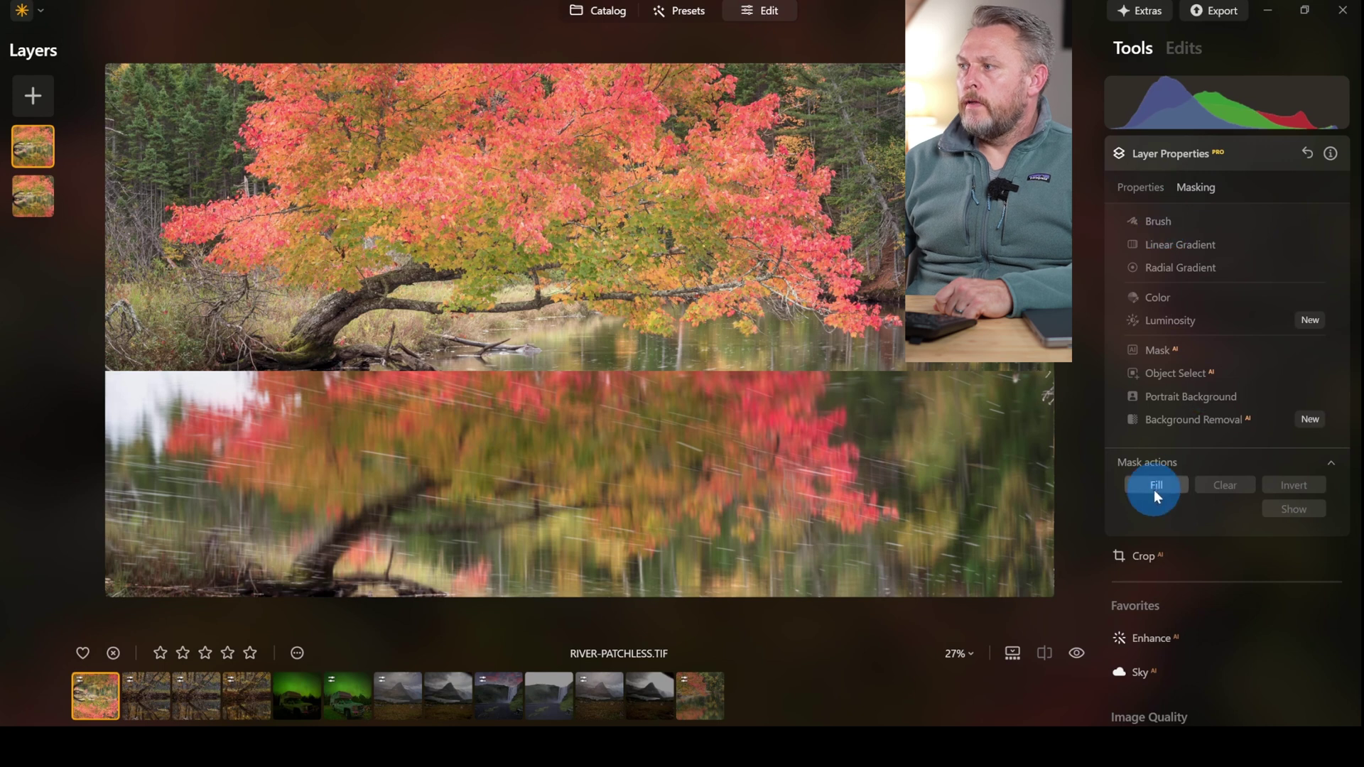
pyautogui.click(1298, 486)
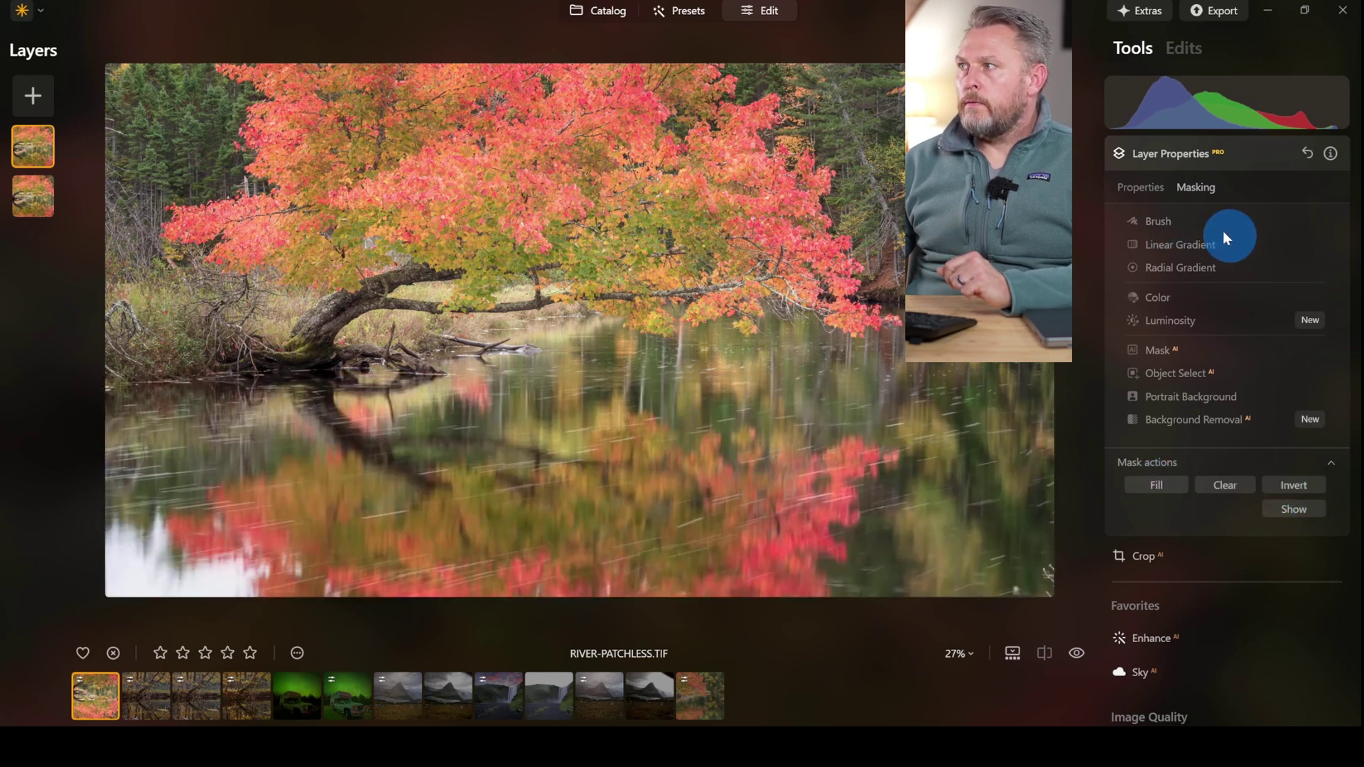
# Paint the flipped copy into the lower-left corner of the river through its mask with the Brush at size 232.
pyautogui.click(1157, 221)
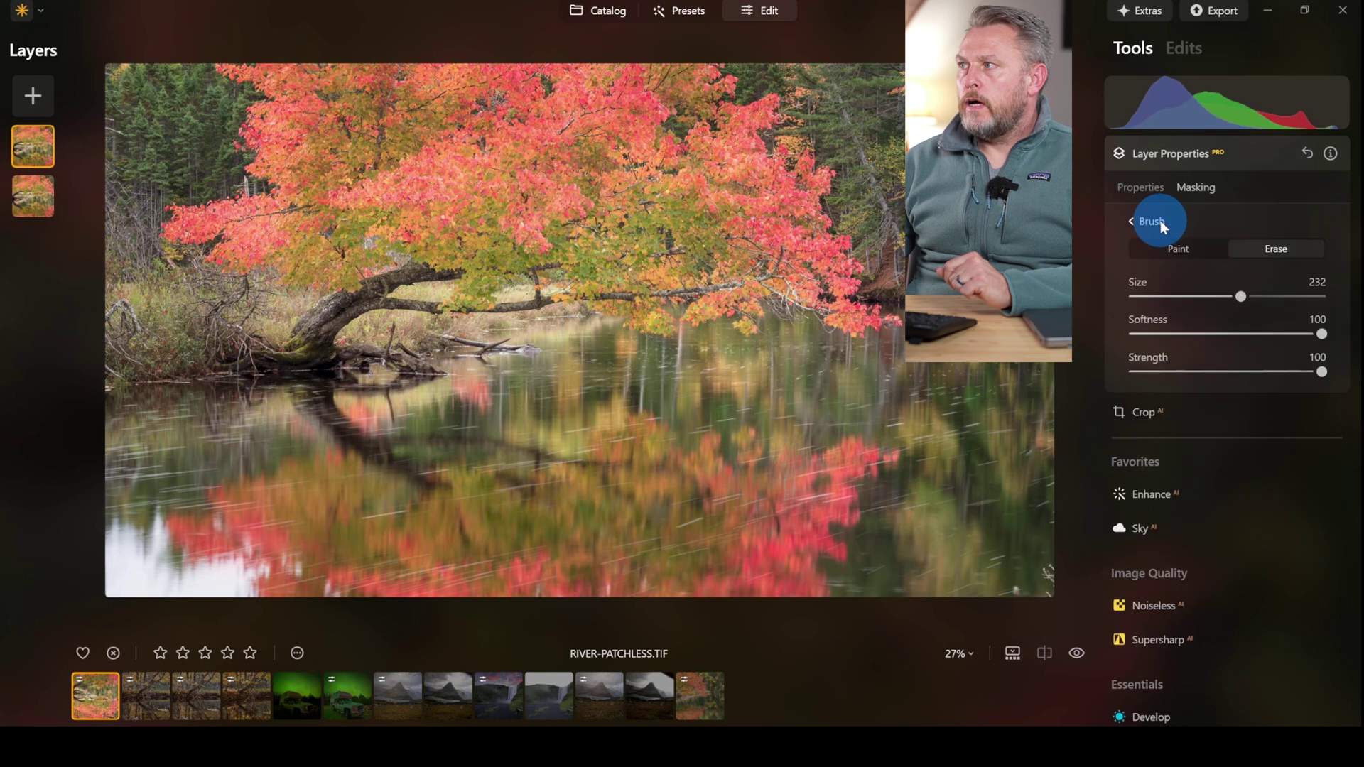
pyautogui.click(1169, 246)
pyautogui.moveTo(305, 576)
pyautogui.mouseDown()
pyautogui.moveTo(187, 586)
pyautogui.moveTo(194, 556)
pyautogui.moveTo(151, 564)
pyautogui.moveTo(206, 563)
pyautogui.moveTo(112, 537)
pyautogui.moveTo(297, 581)
pyautogui.moveTo(250, 583)
pyautogui.mouseUp()
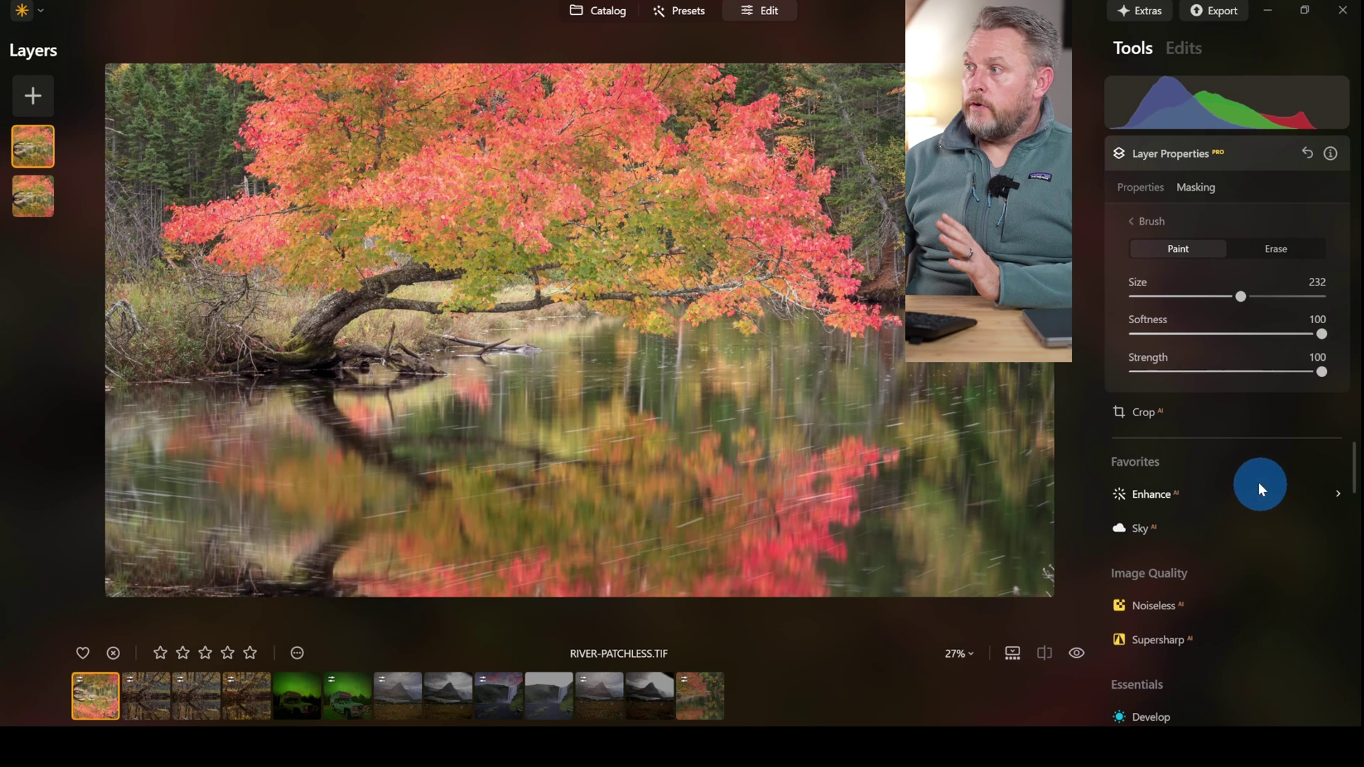
# Apply a Motion blur to the flipped copy with an amount of 67 and an angle of -90.
pyautogui.scroll(-5, 1250, 468)
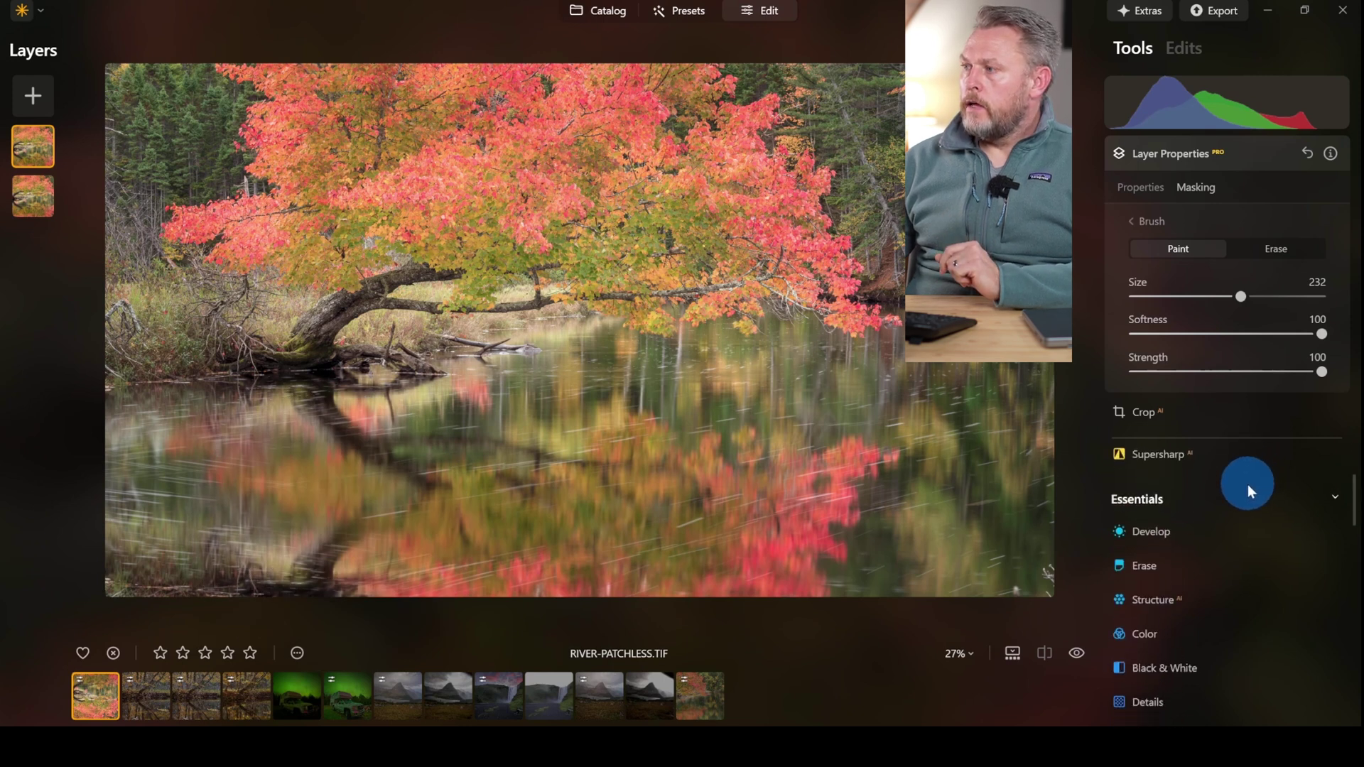
pyautogui.scroll(-4, 1246, 498)
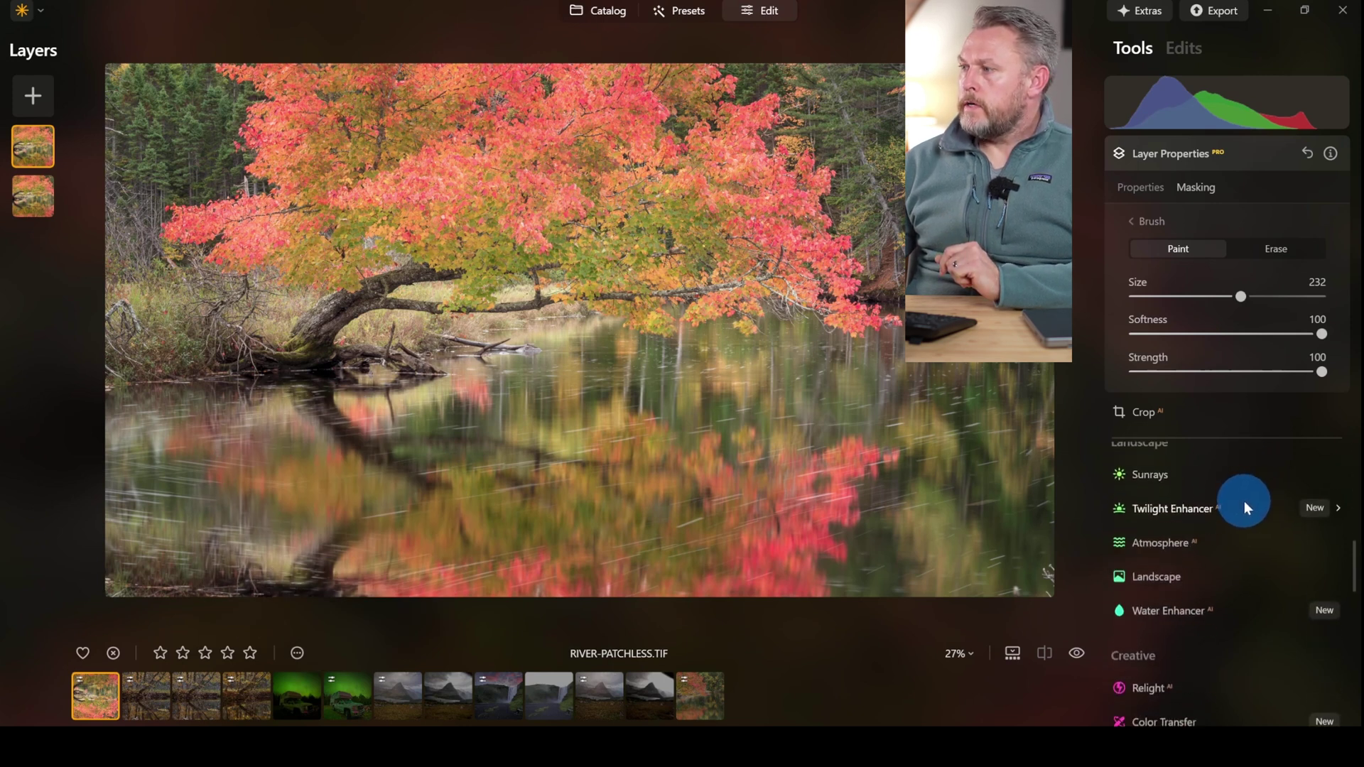
pyautogui.scroll(-5, 1244, 525)
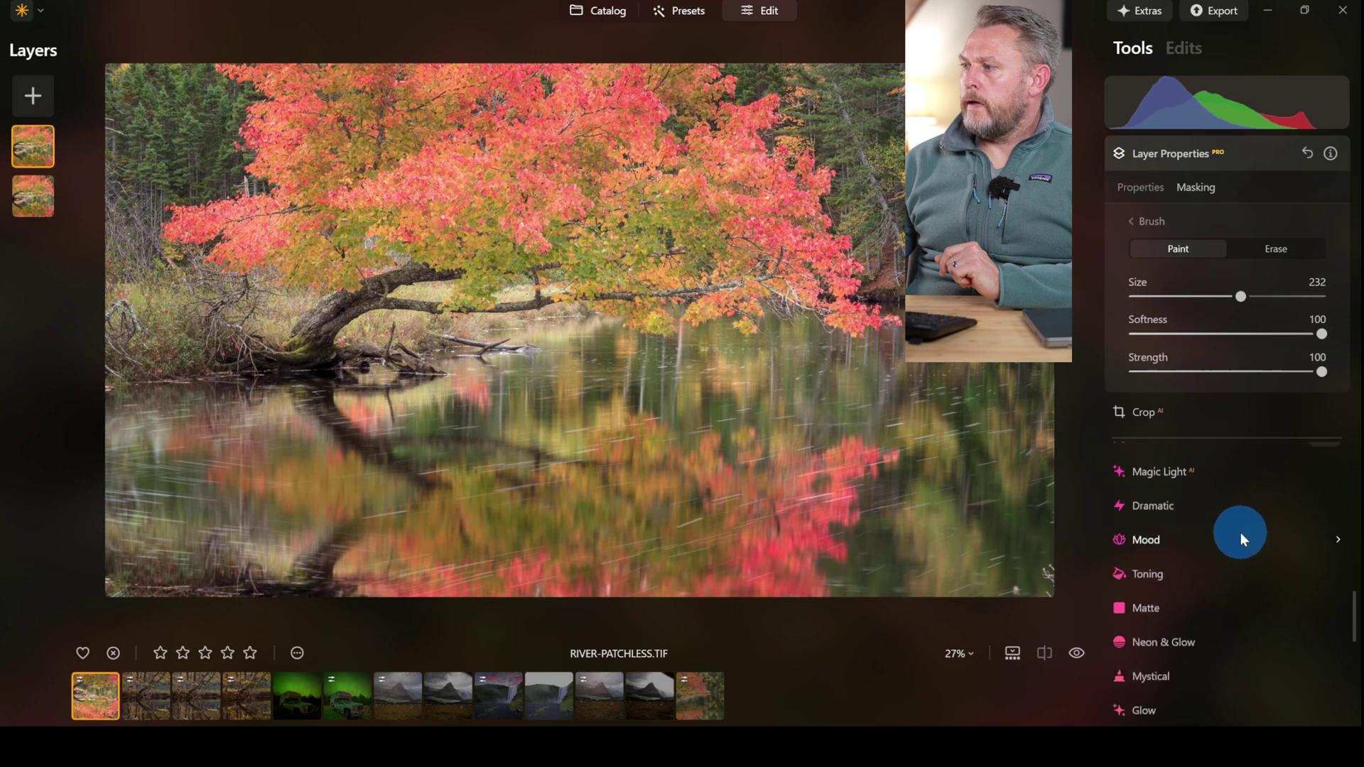
pyautogui.click(1144, 632)
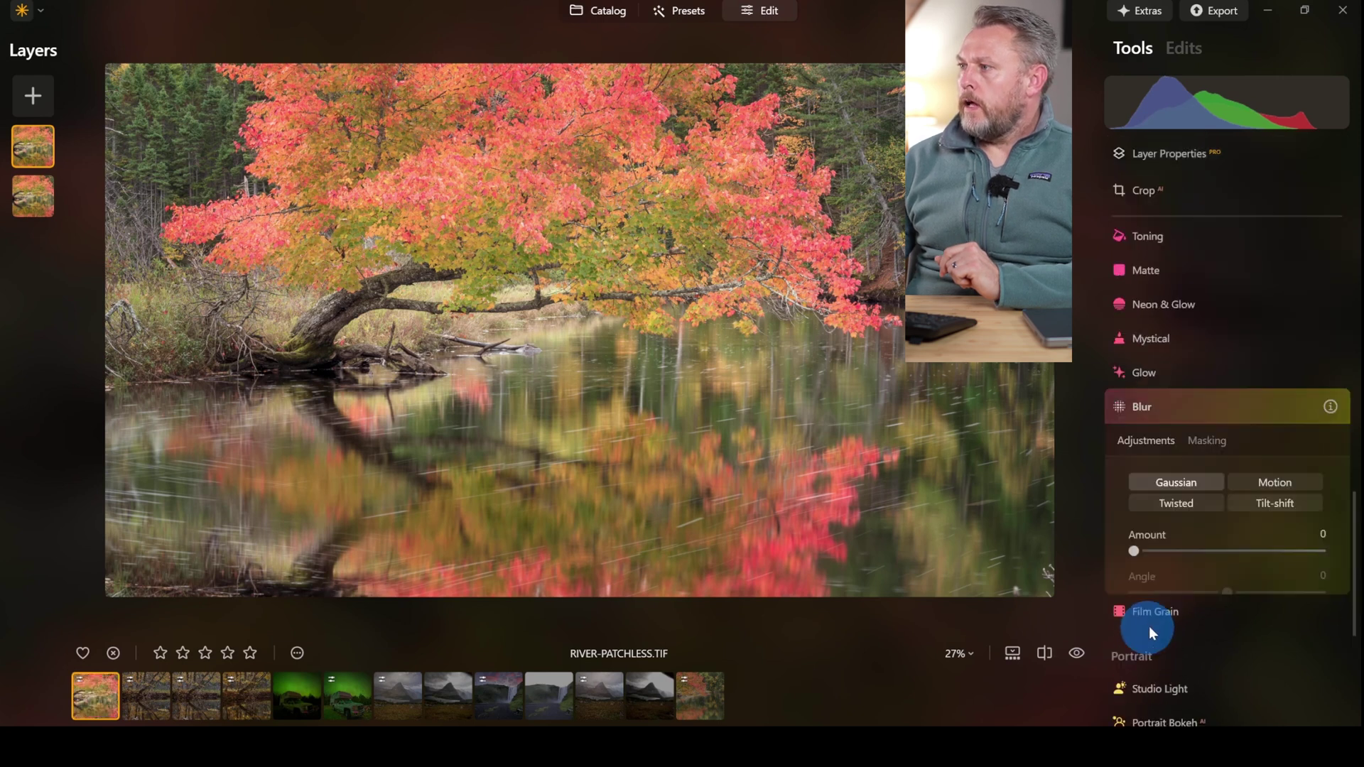
pyautogui.click(1274, 483)
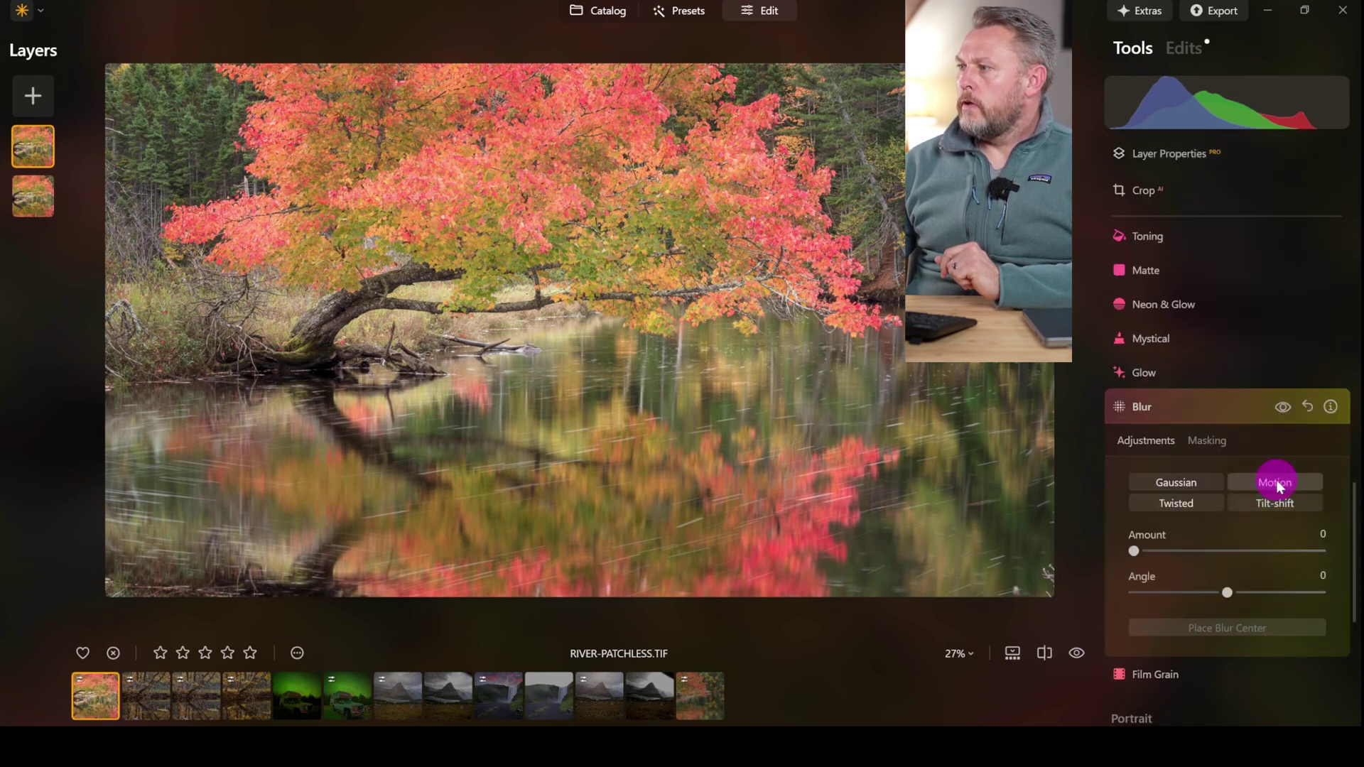
pyautogui.moveTo(1134, 551); pyautogui.dragTo(1148, 553)
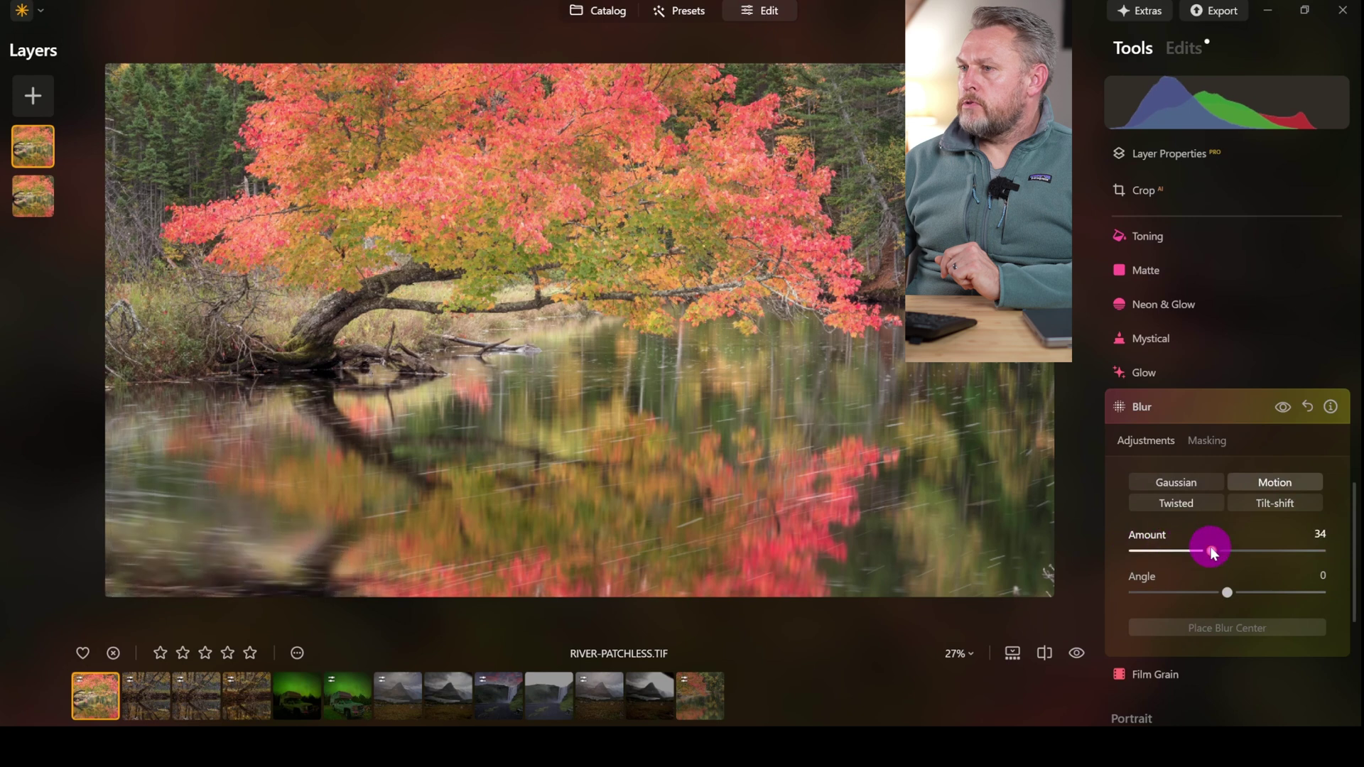
pyautogui.moveTo(1227, 592); pyautogui.dragTo(1109, 589)
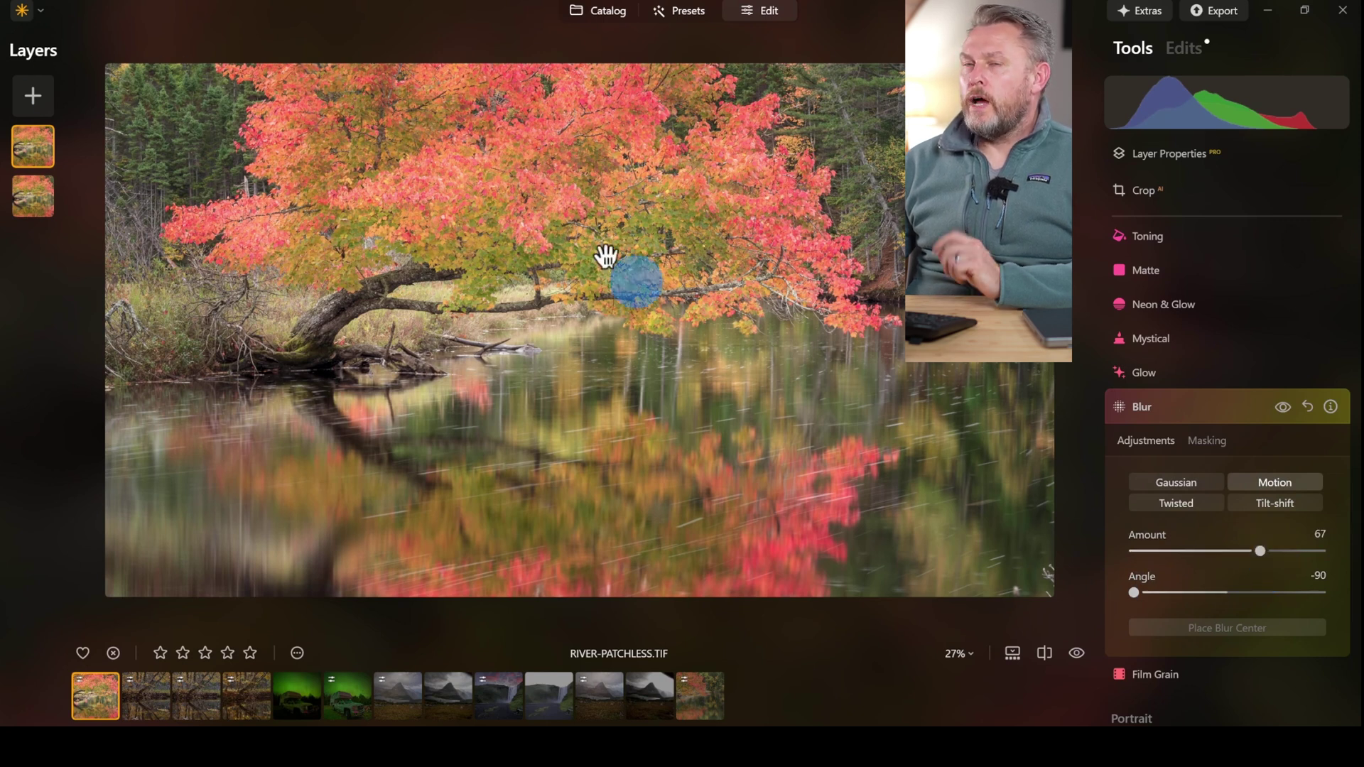
# Move the flipped copy slightly down and to the left over the water and return to its masking options.
pyautogui.click(1169, 154)
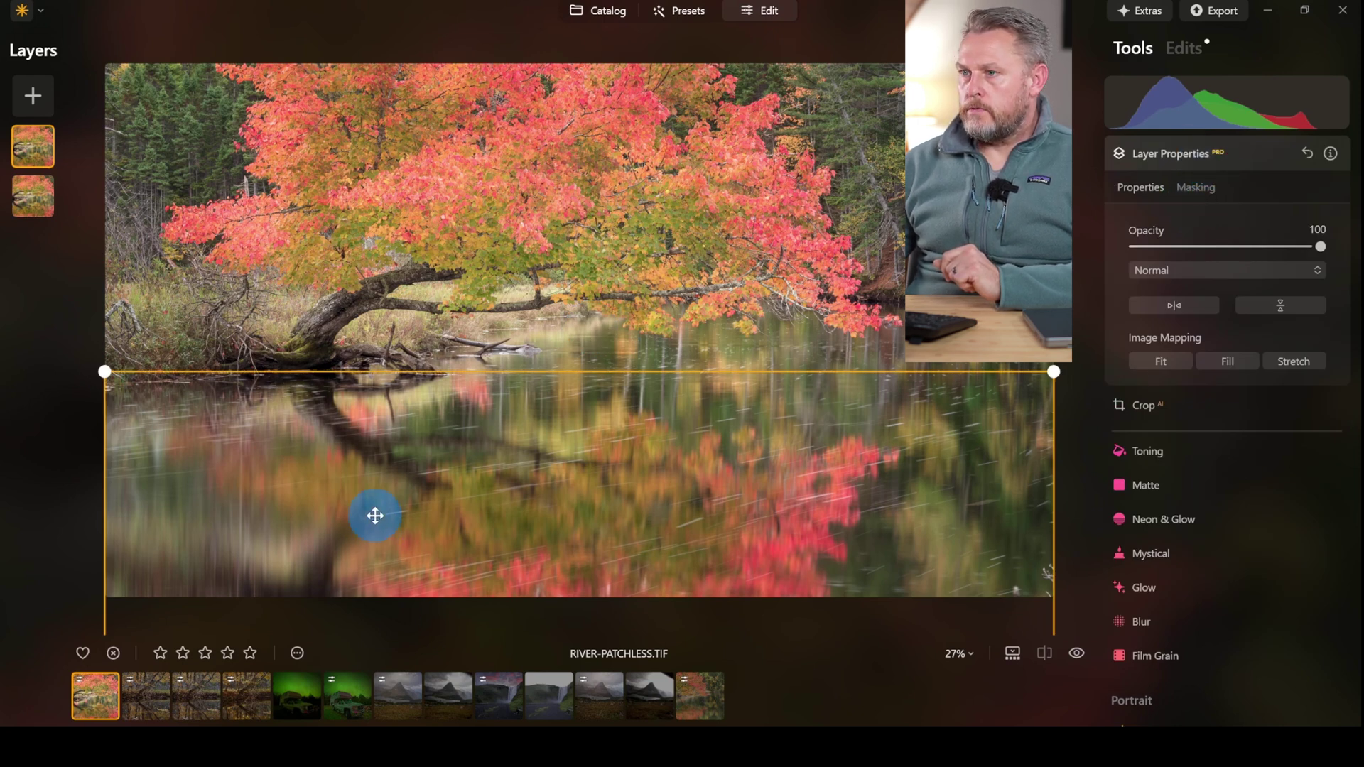
pyautogui.moveTo(375, 514); pyautogui.dragTo(352, 573)
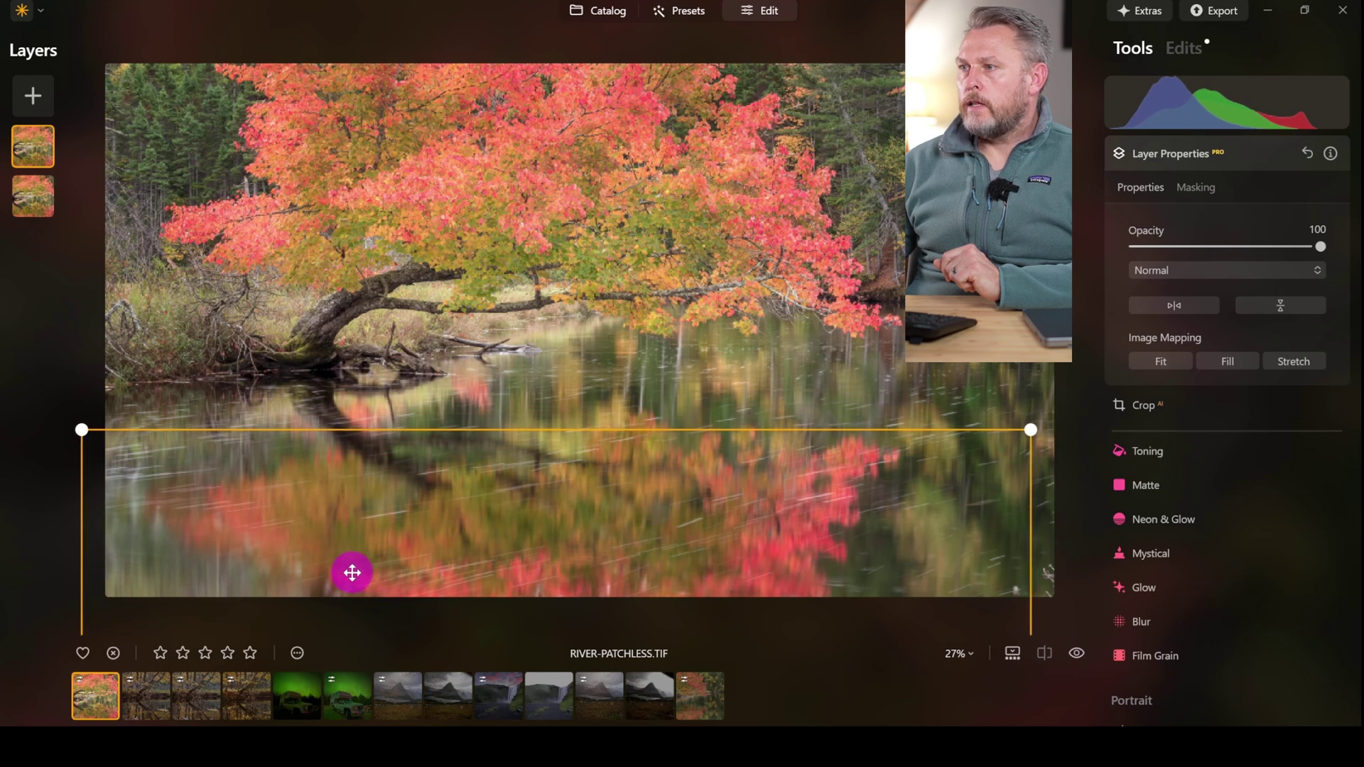
pyautogui.click(1197, 188)
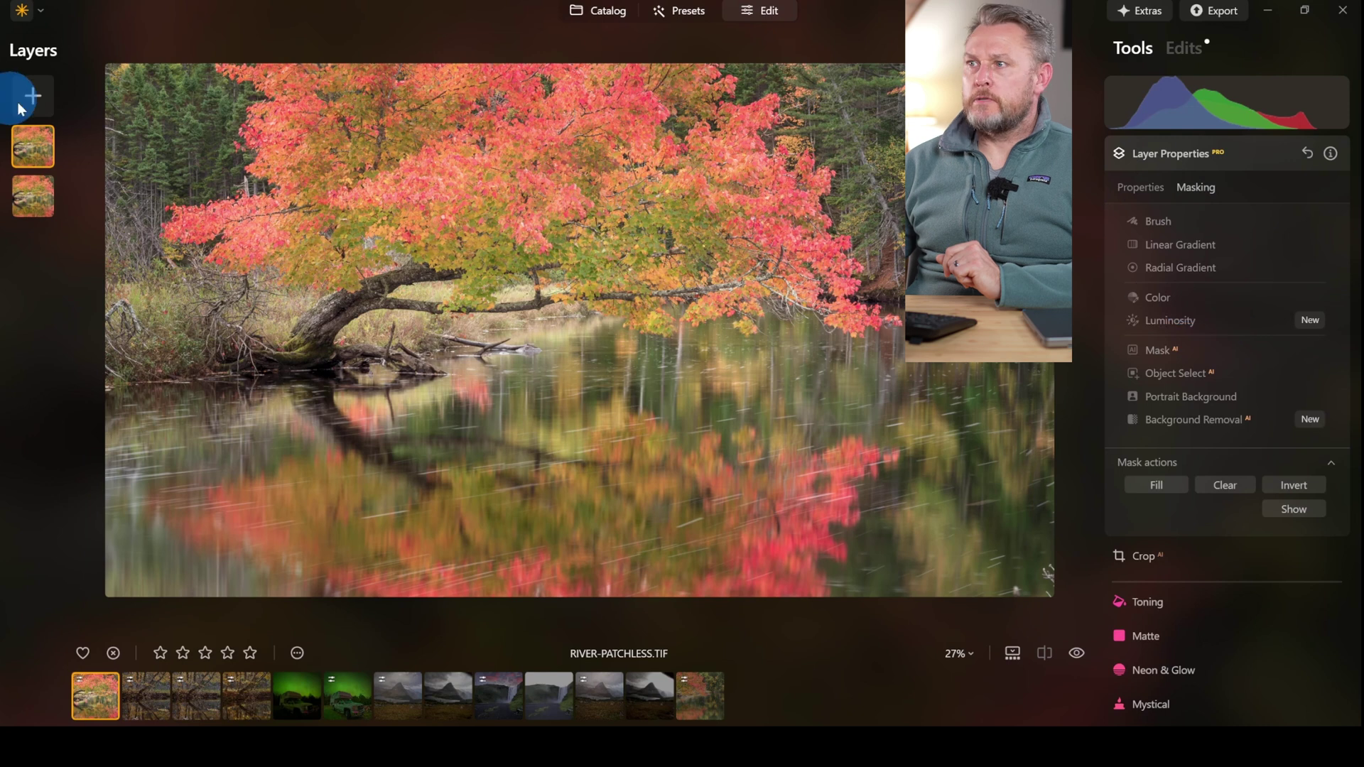
# Hide and show the flipped copy to compare the river reflection with and without it.
pyautogui.rightClick(28, 157)
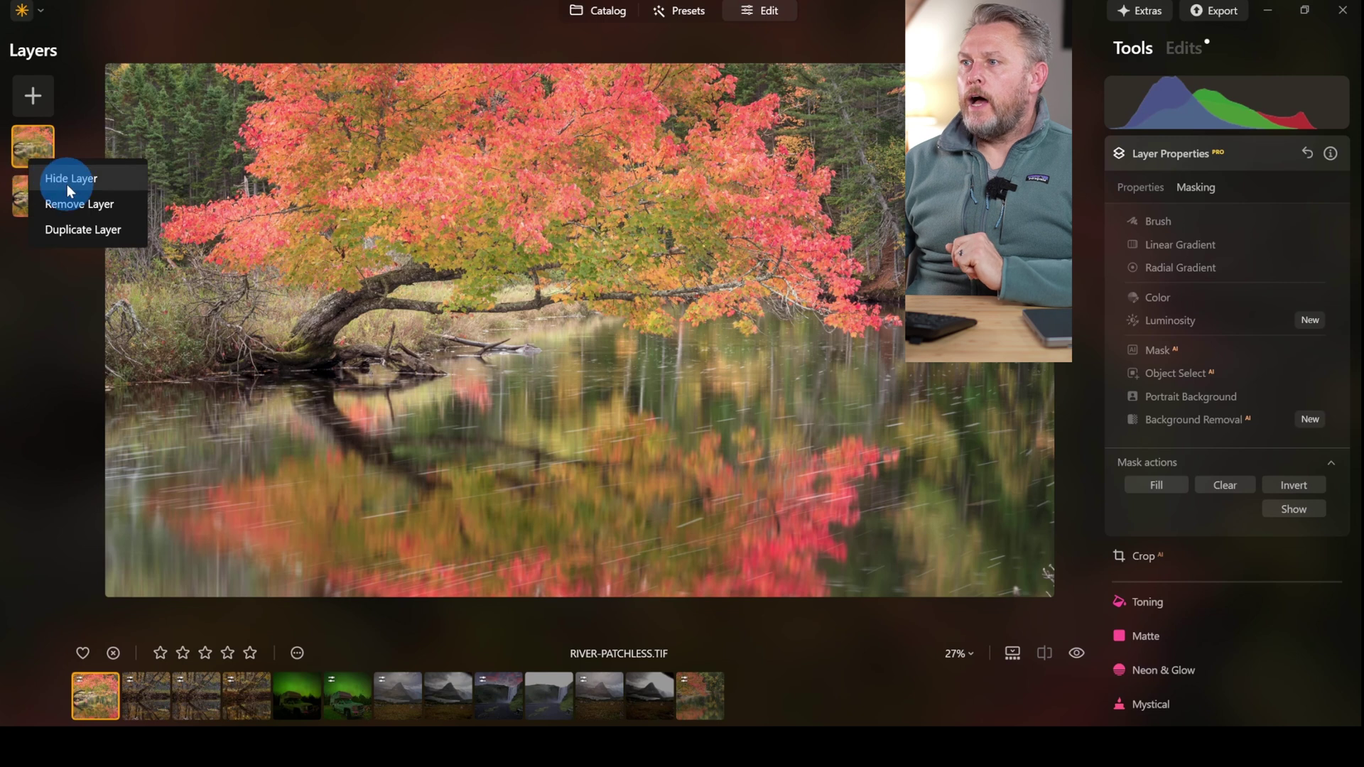
pyautogui.click(67, 183)
pyautogui.rightClick(37, 156)
pyautogui.click(89, 179)
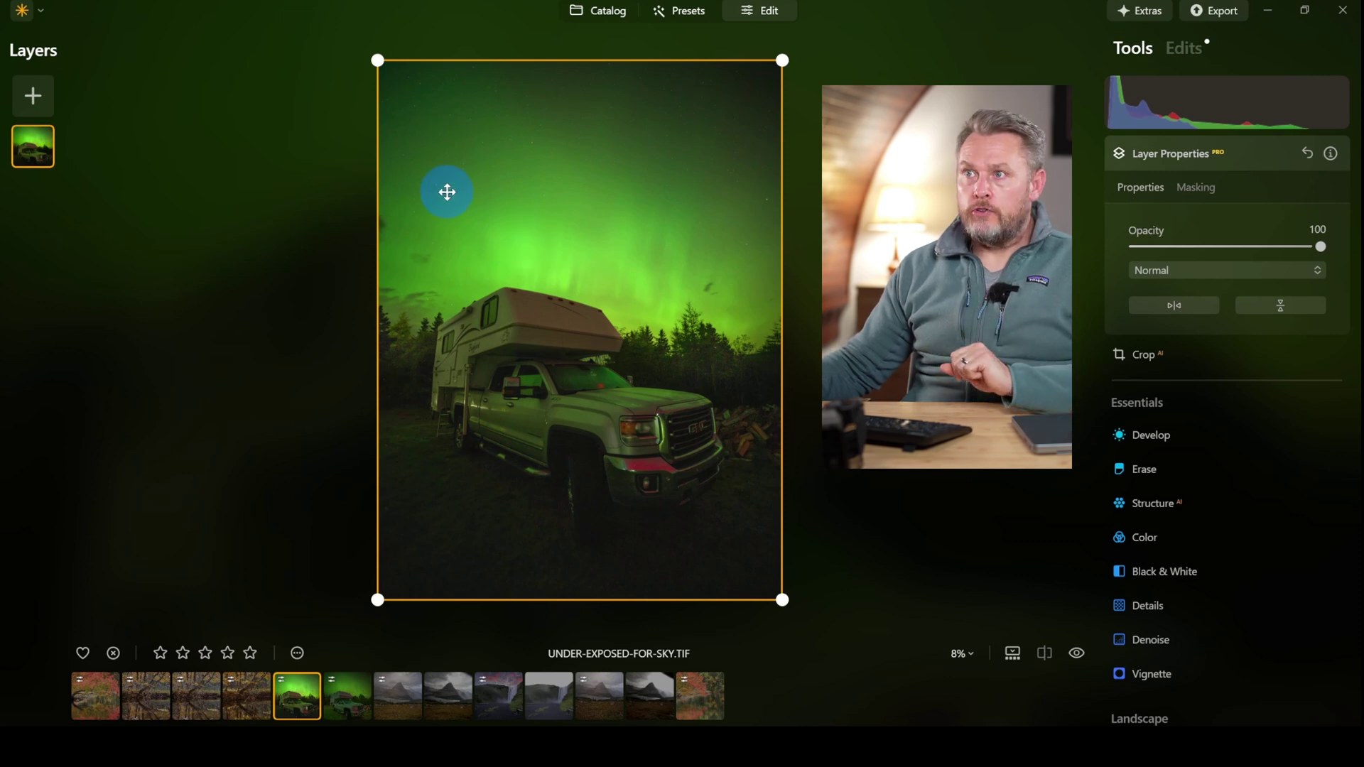
# Add the brighter camper exposure as a layer above UNDER-EXPOSED-FOR-SKY.TIF and hide and show it to compare the two exposures.
pyautogui.click(28, 97)
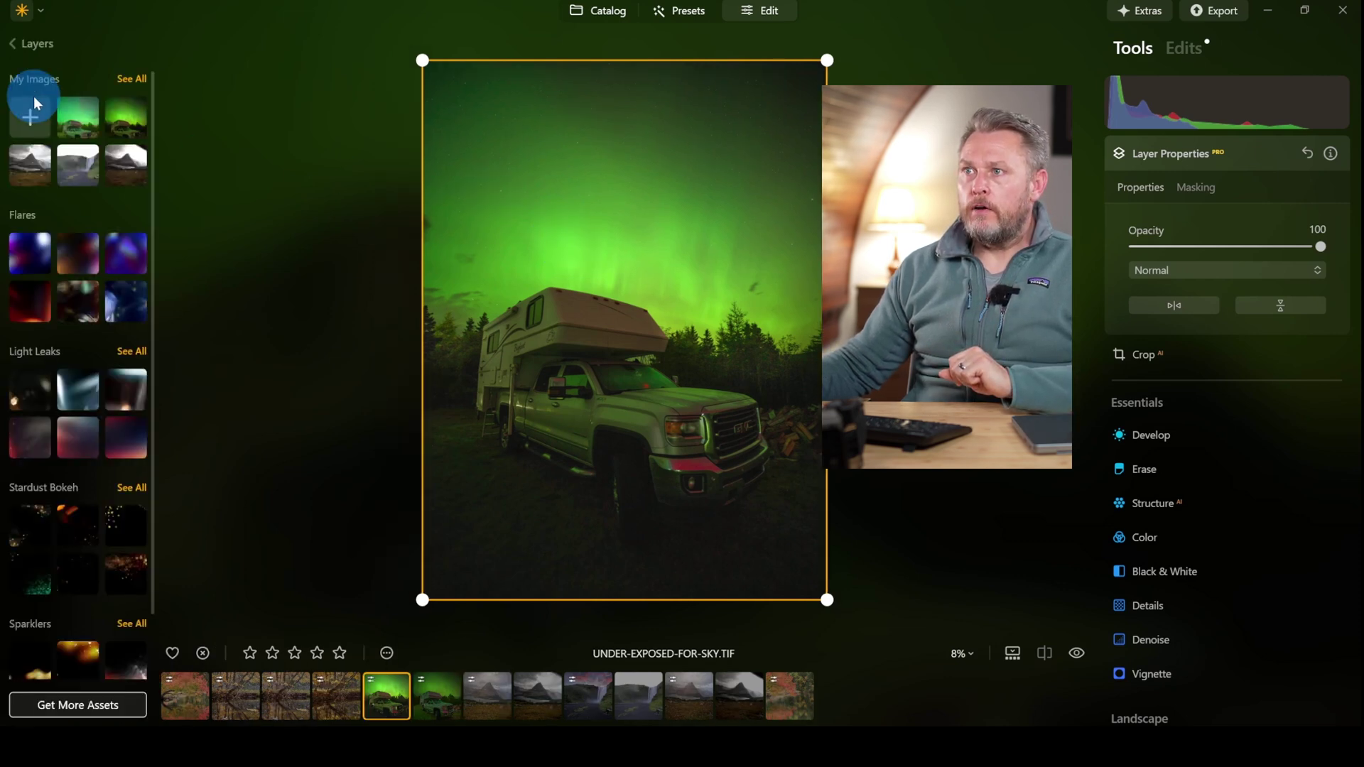
pyautogui.click(82, 120)
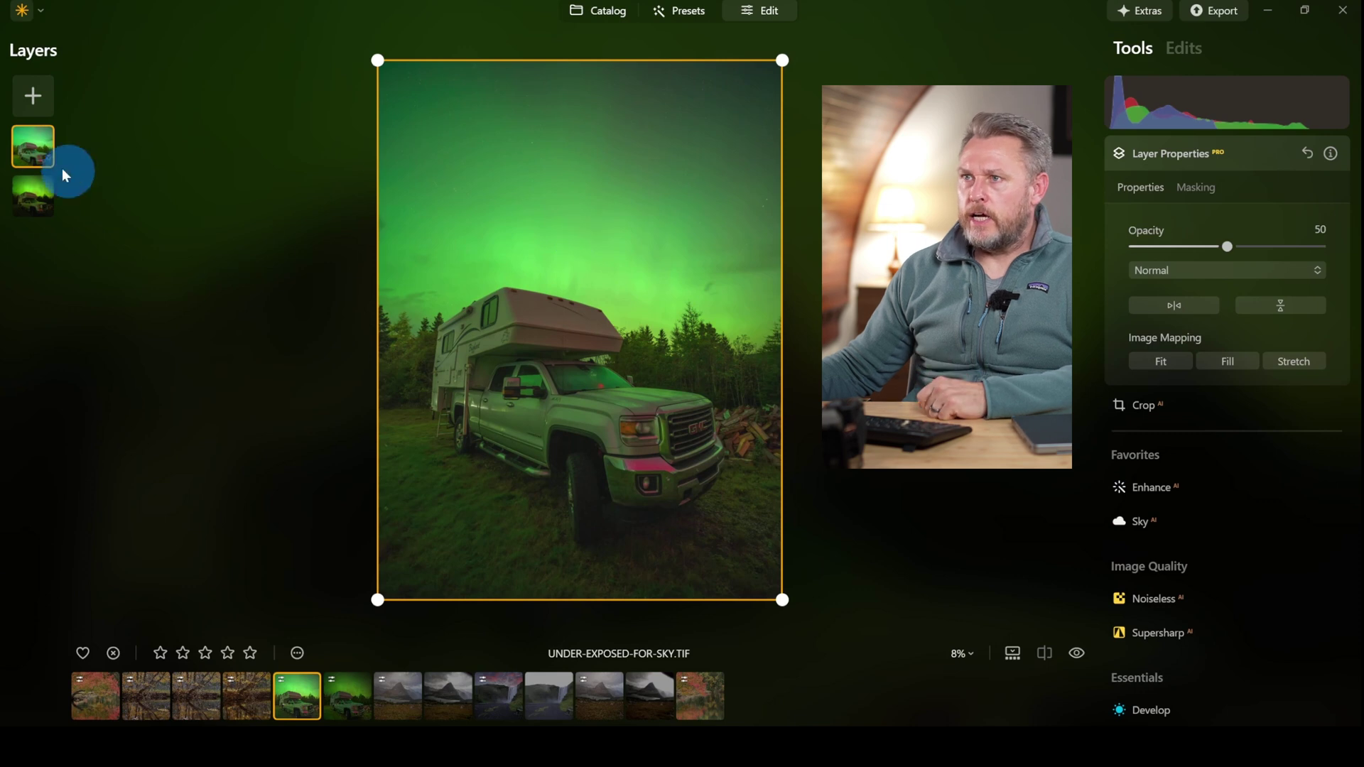
pyautogui.rightClick(30, 151)
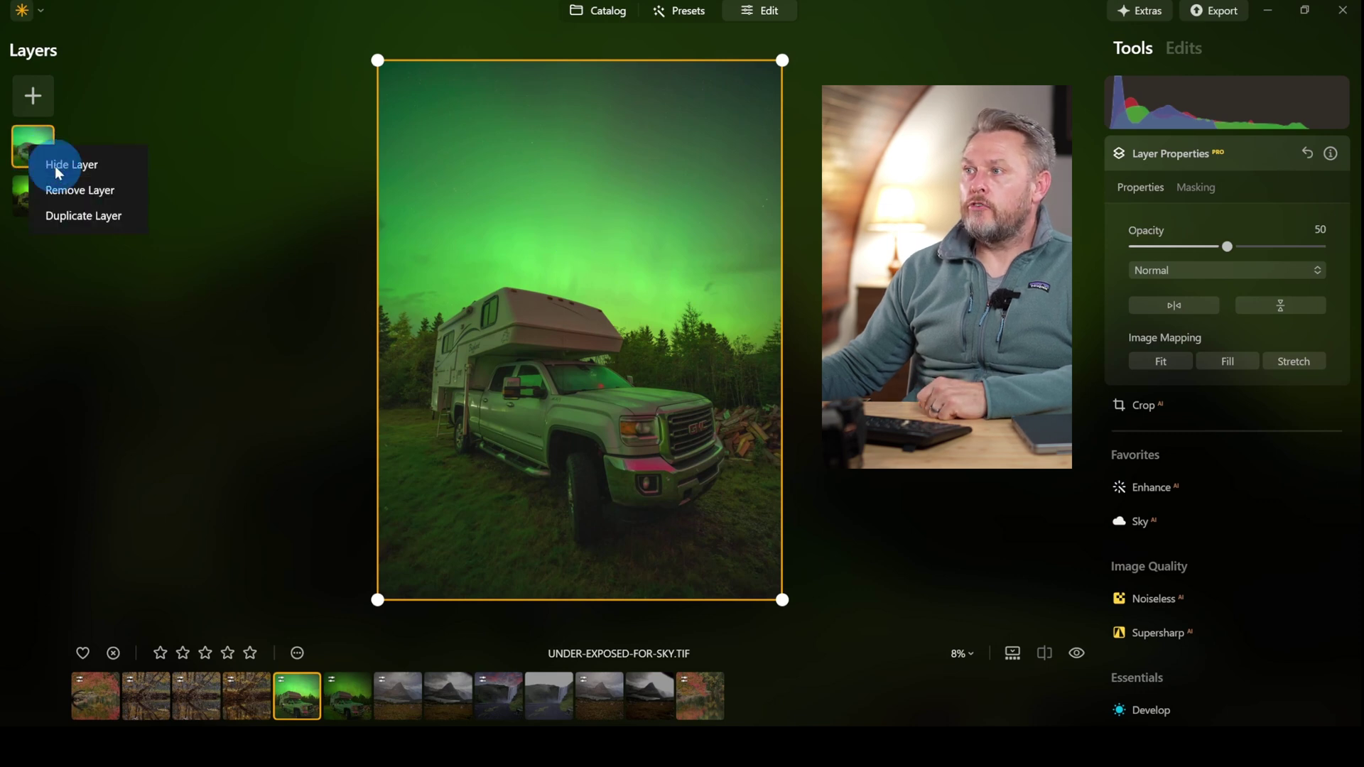
pyautogui.click(56, 168)
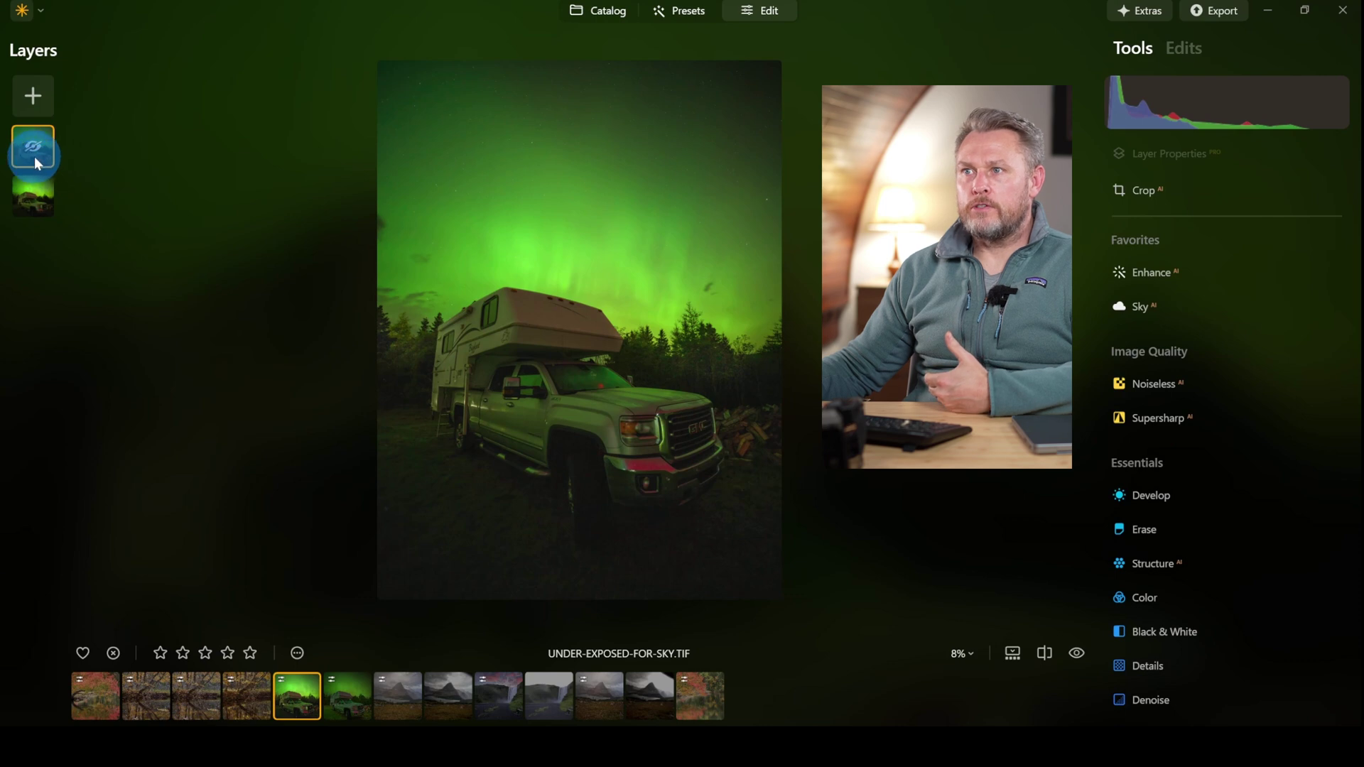
pyautogui.rightClick(34, 157)
pyautogui.click(67, 174)
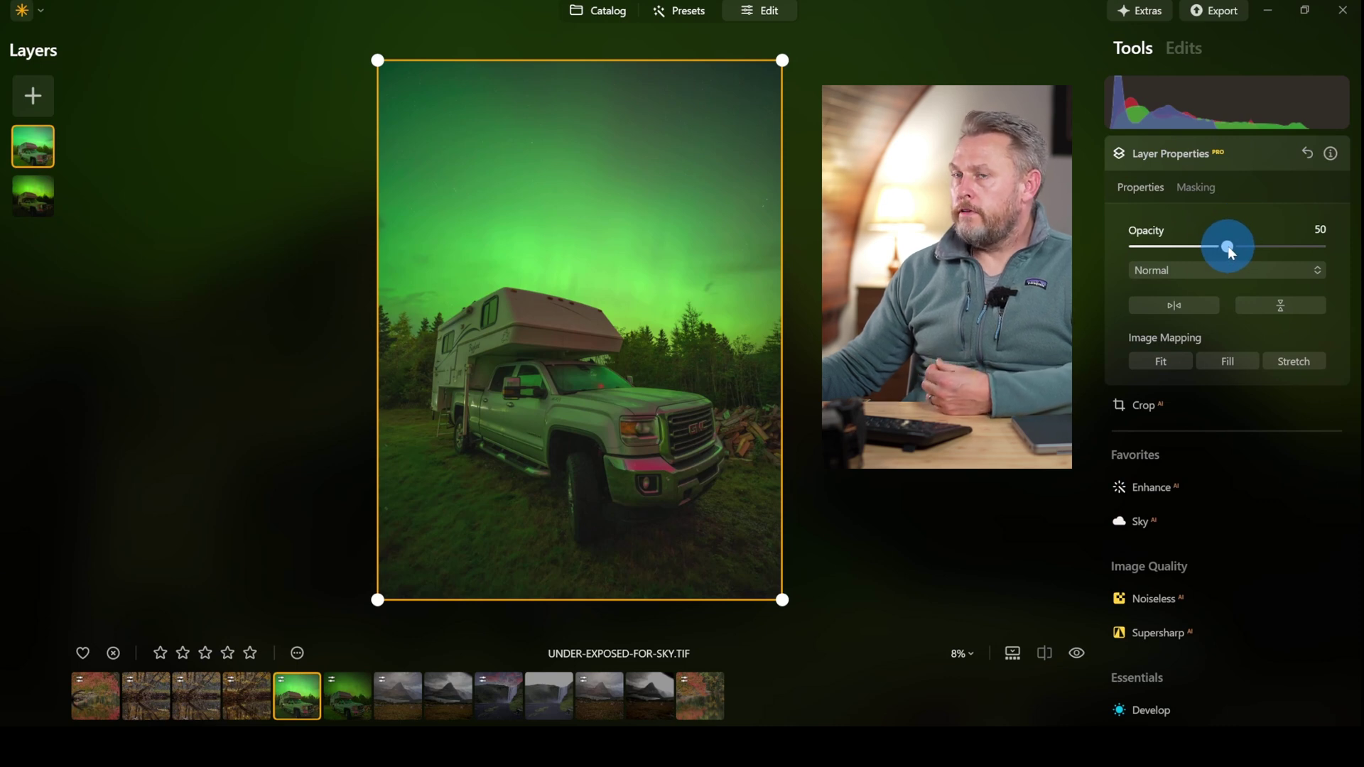
# Try the brighter camper layer at full and about half opacity, ending with its opacity at 100.
pyautogui.moveTo(1228, 248); pyautogui.dragTo(1360, 267)
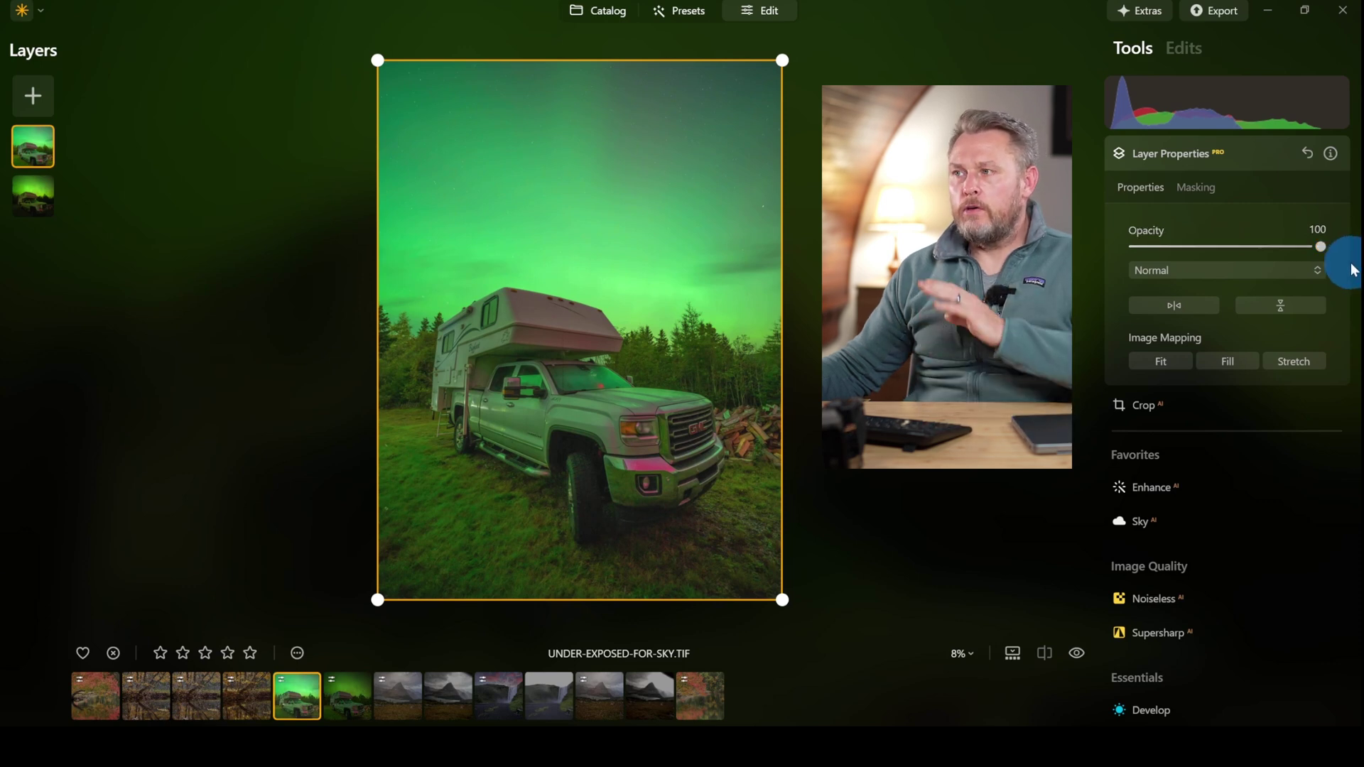
pyautogui.moveTo(1320, 247); pyautogui.dragTo(1227, 248)
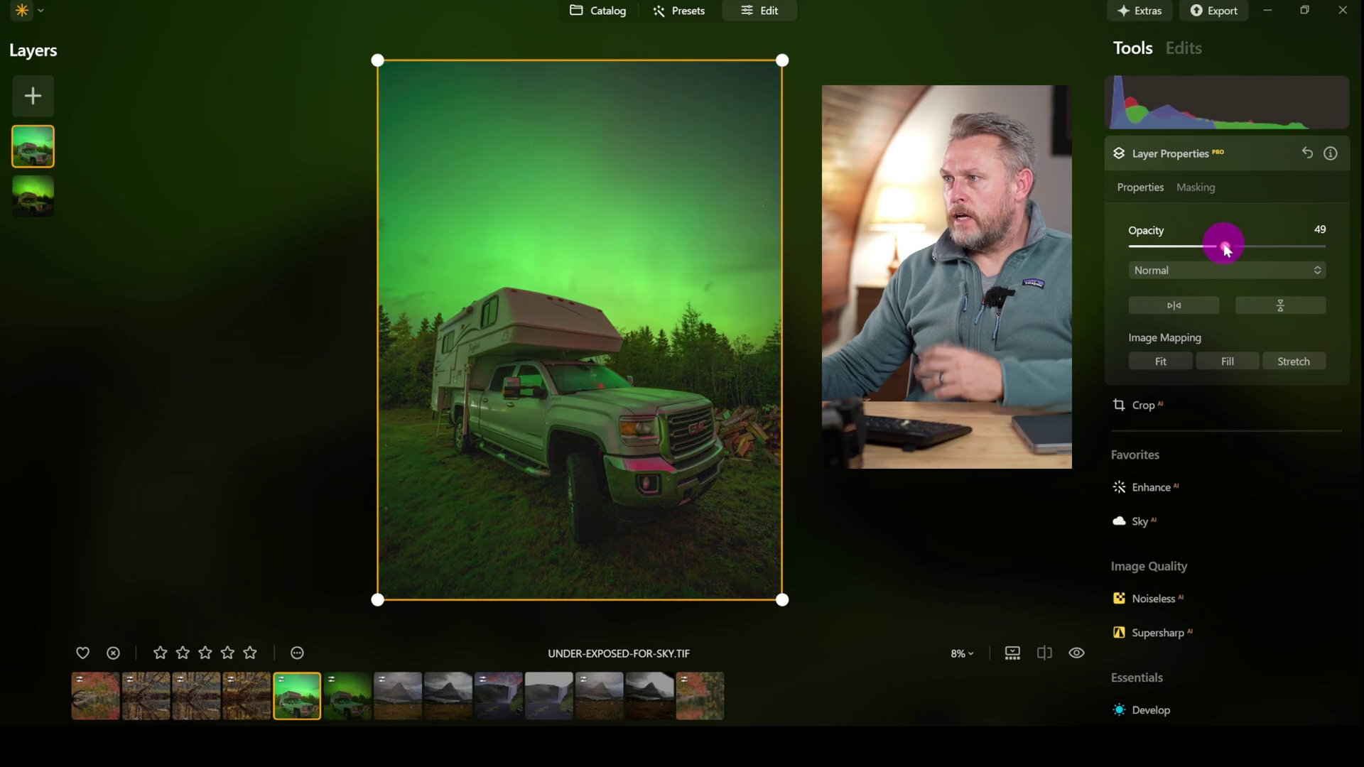
pyautogui.moveTo(1225, 248); pyautogui.dragTo(1354, 256)
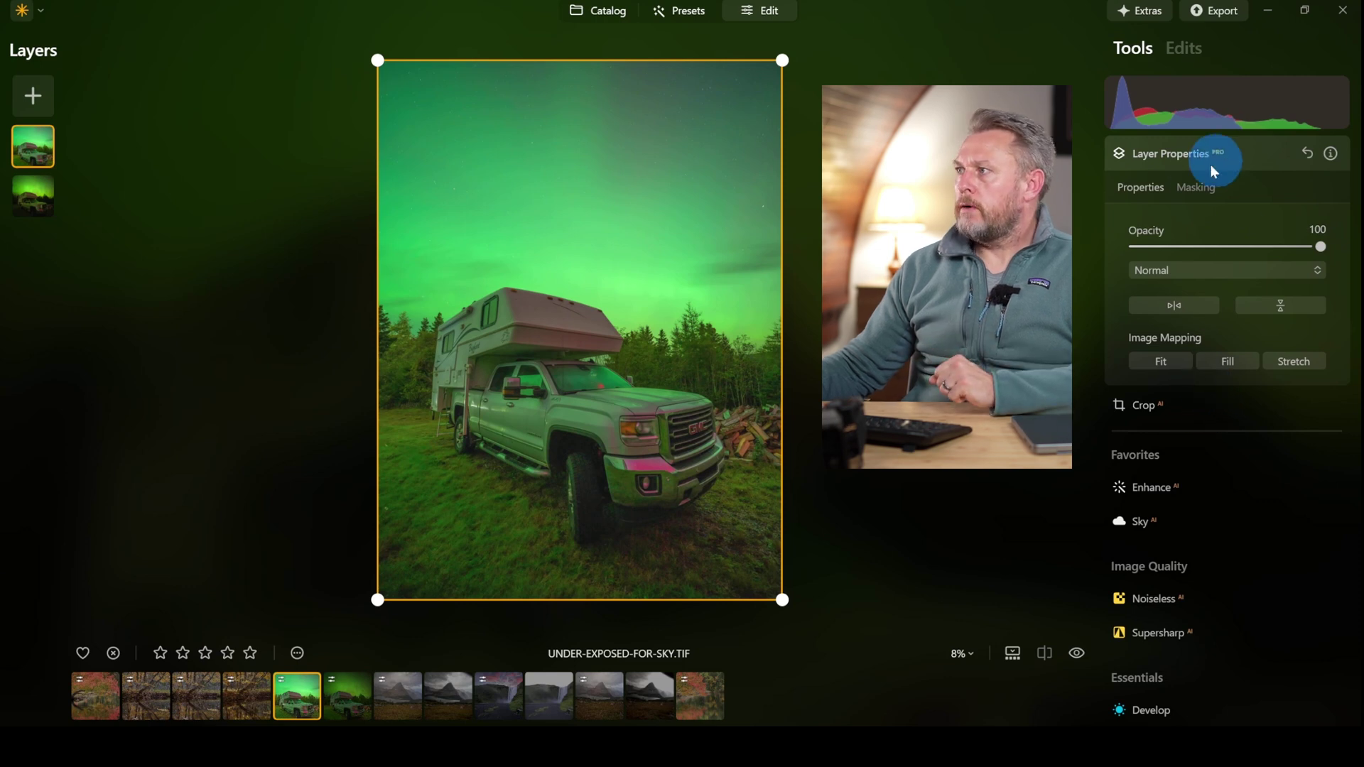
# Mask the brighter layer with Mask AI to the Transport, Natural Ground and Flora areas.
pyautogui.click(1195, 187)
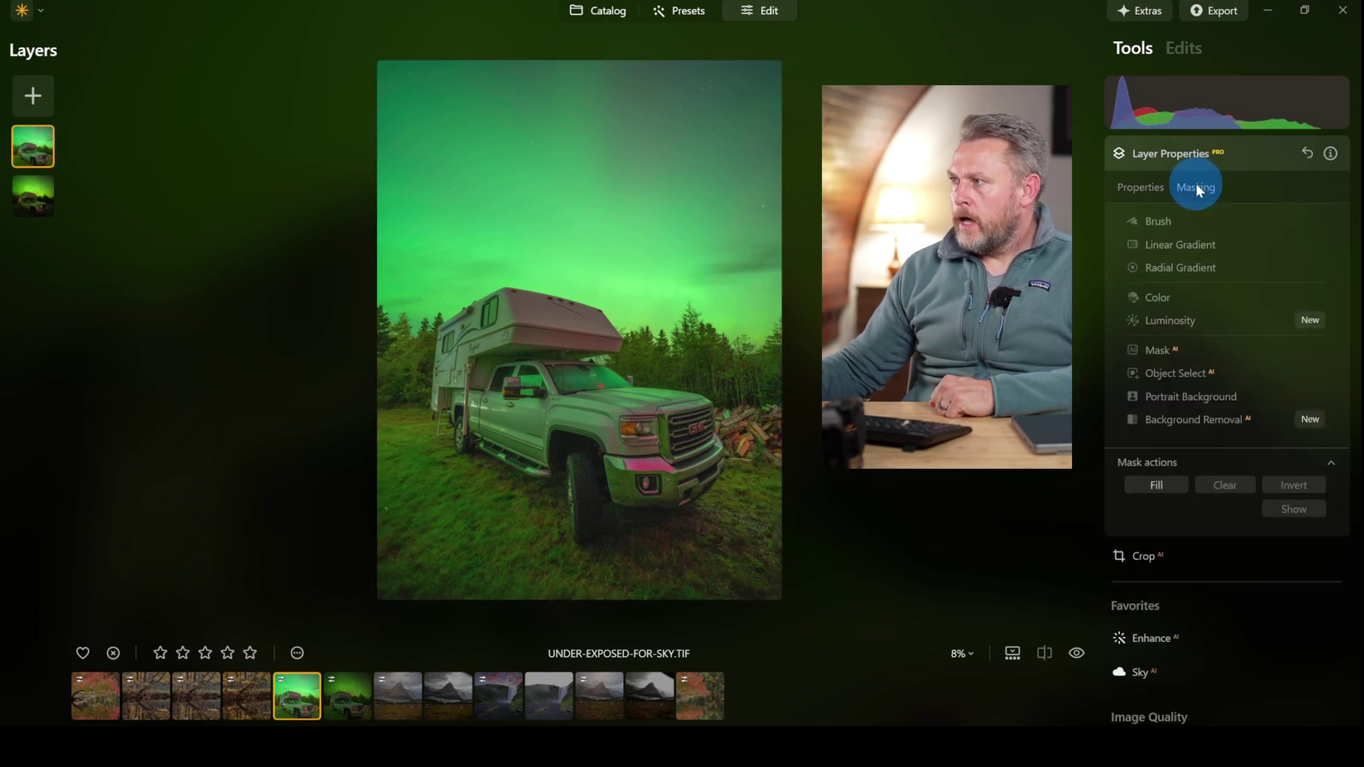
pyautogui.click(1162, 347)
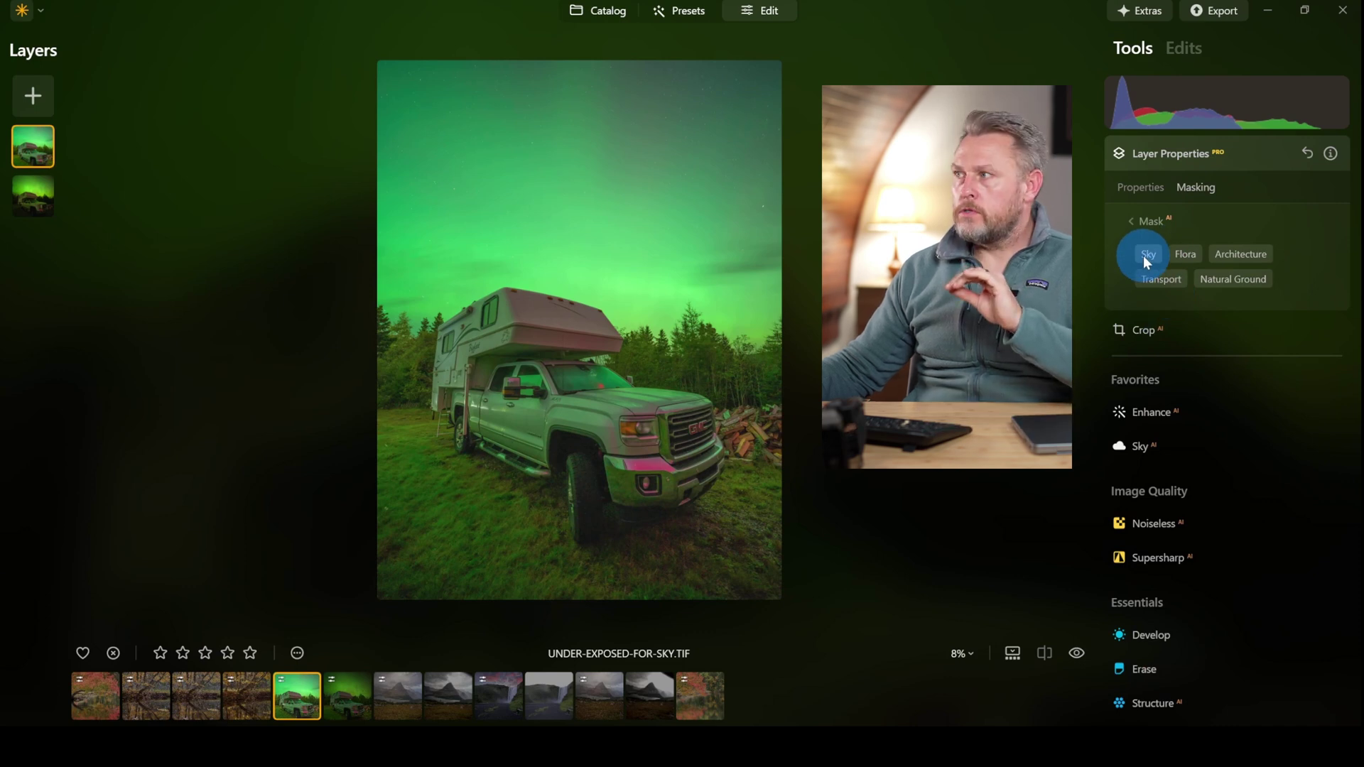
pyautogui.click(1160, 280)
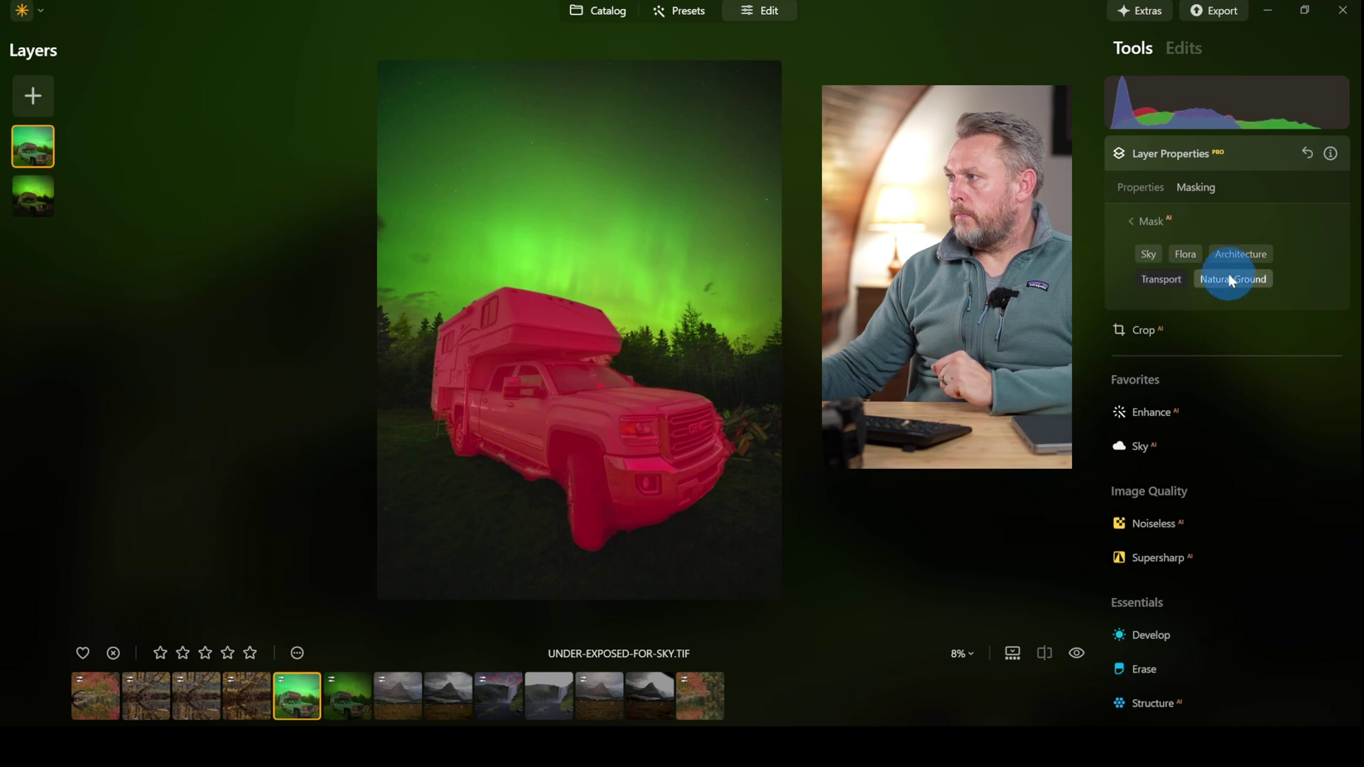
pyautogui.click(1221, 280)
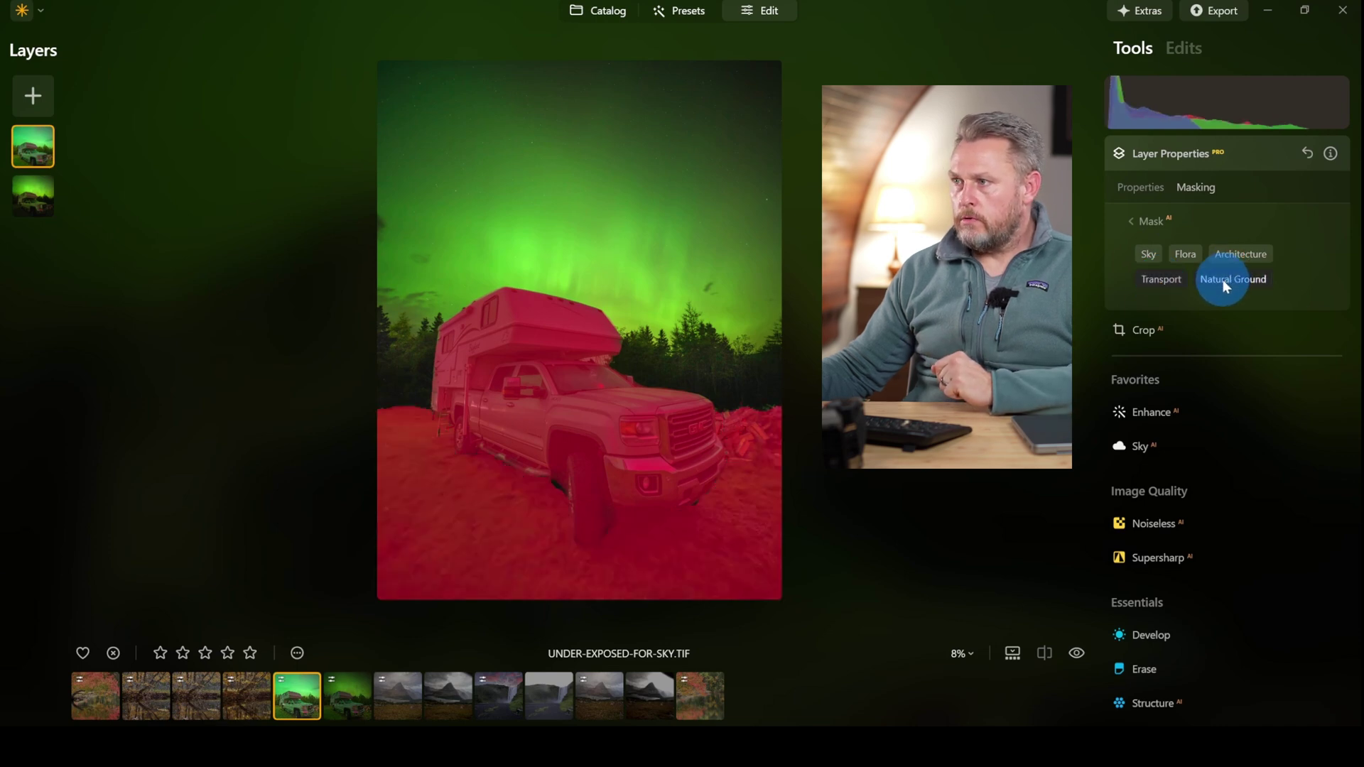
pyautogui.click(1188, 254)
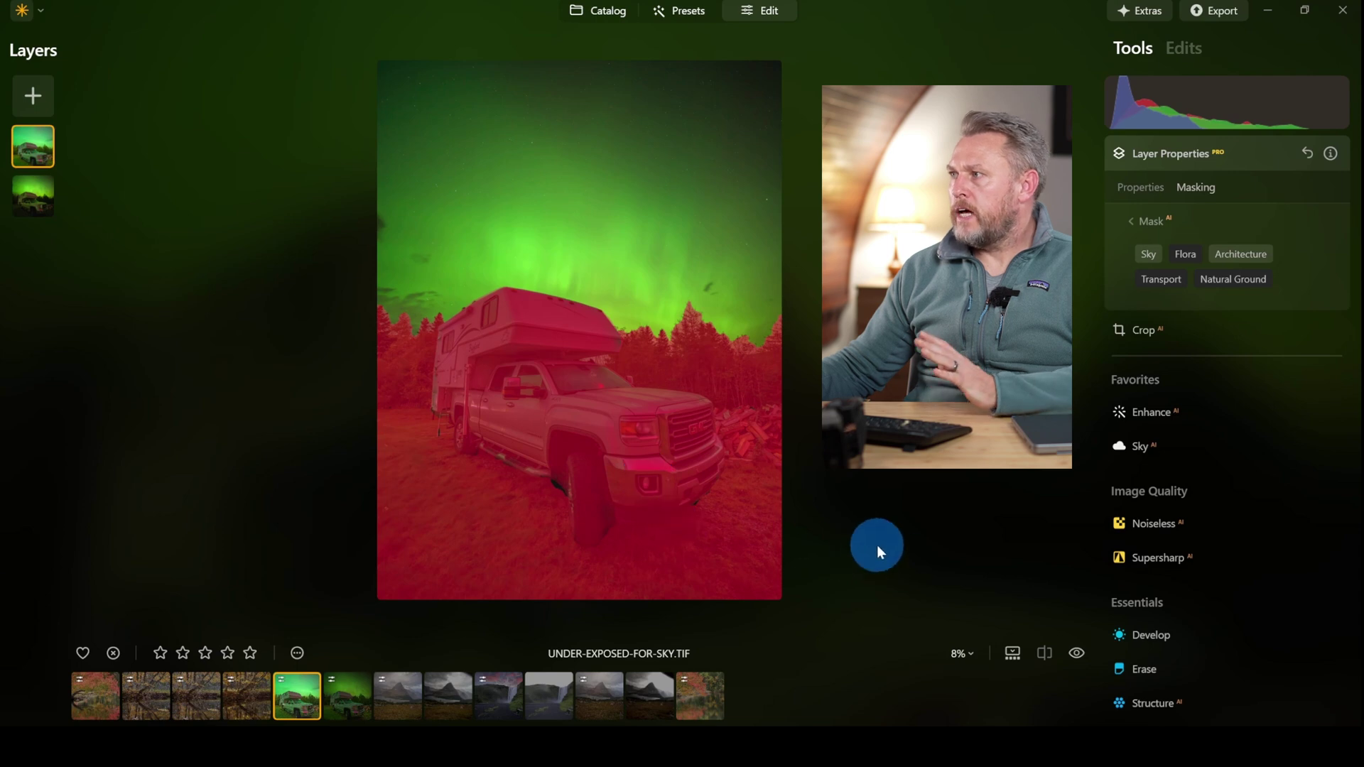
# Paint the missed foreground areas around the truck into the brighter layer's mask with the Brush at size 64.
pyautogui.click(1151, 223)
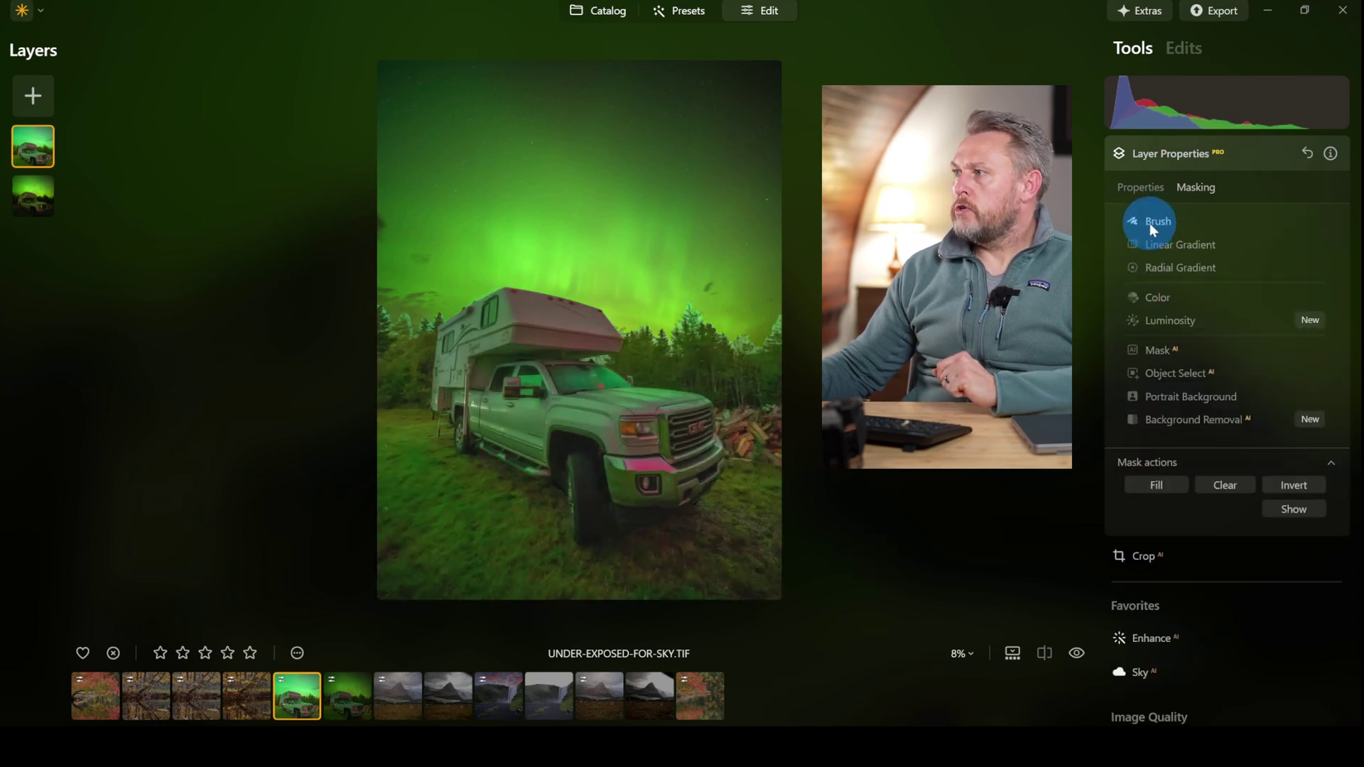
pyautogui.click(1151, 221)
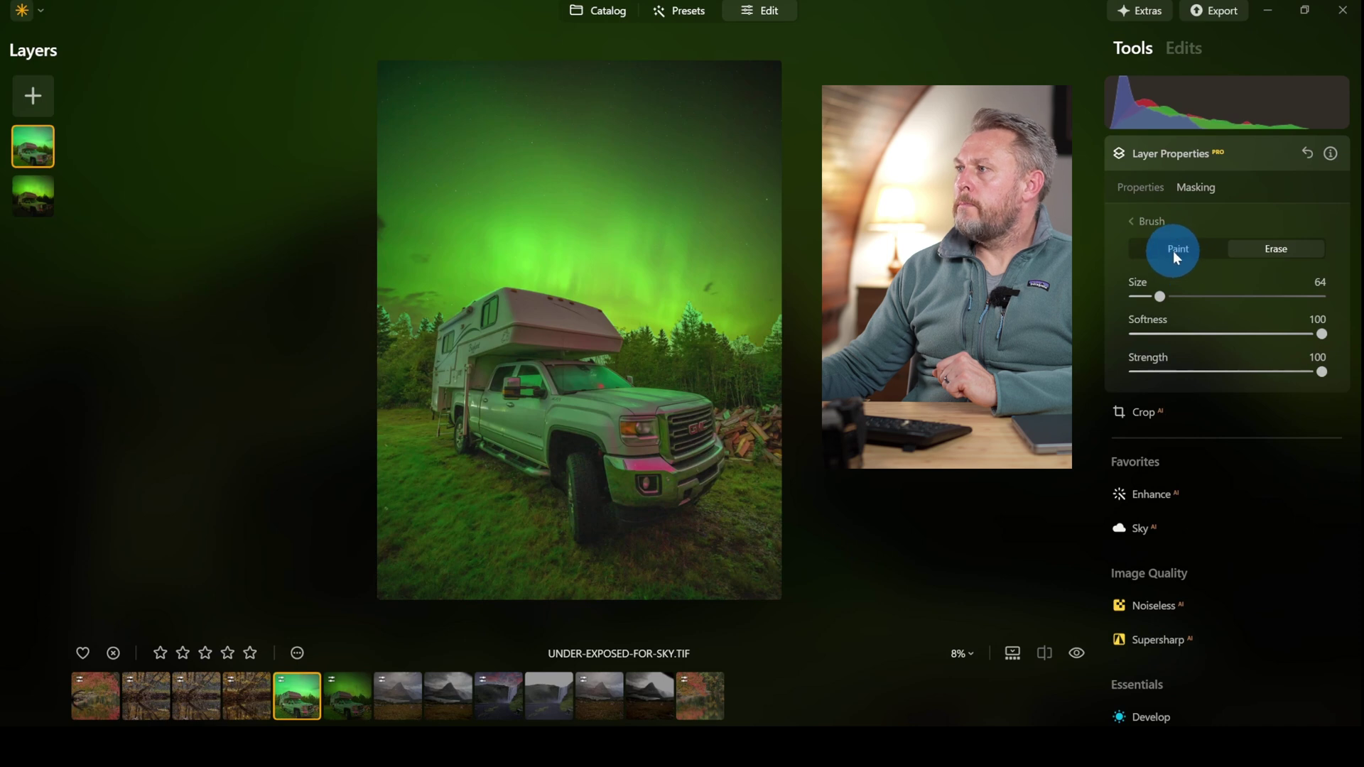
pyautogui.click(1173, 250)
pyautogui.moveTo(555, 458)
pyautogui.mouseDown()
pyautogui.moveTo(513, 444)
pyautogui.moveTo(584, 471)
pyautogui.moveTo(436, 426)
pyautogui.moveTo(458, 407)
pyautogui.moveTo(368, 421)
pyautogui.moveTo(470, 427)
pyautogui.moveTo(574, 500)
pyautogui.moveTo(632, 494)
pyautogui.moveTo(640, 524)
pyautogui.moveTo(617, 541)
pyautogui.moveTo(678, 532)
pyautogui.moveTo(684, 492)
pyautogui.moveTo(722, 476)
pyautogui.moveTo(734, 447)
pyautogui.moveTo(672, 463)
pyautogui.moveTo(601, 366)
pyautogui.moveTo(616, 421)
pyautogui.moveTo(577, 392)
pyautogui.moveTo(659, 461)
pyautogui.moveTo(657, 522)
pyautogui.moveTo(545, 431)
pyautogui.moveTo(390, 437)
pyautogui.moveTo(659, 557)
pyautogui.moveTo(817, 534)
pyautogui.mouseUp()
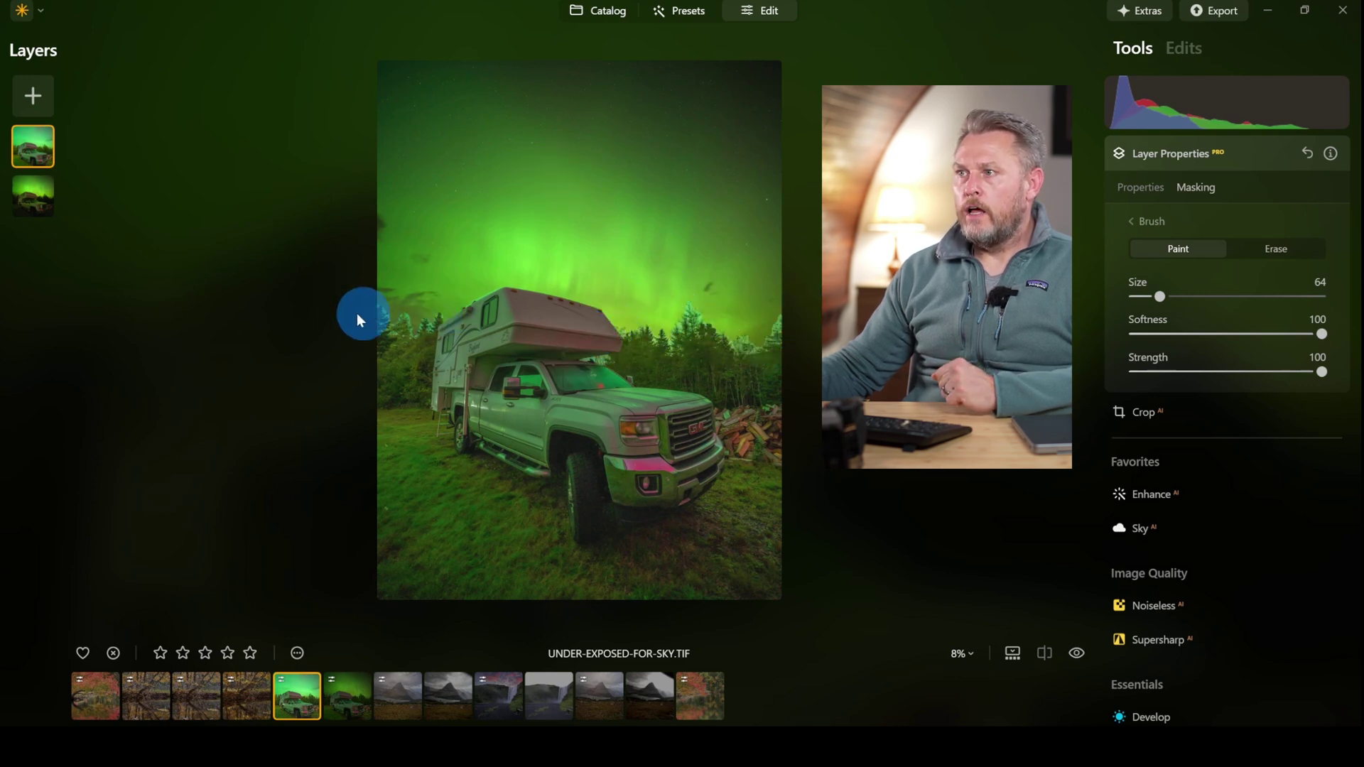
# Erase the bright halo around the treetops beside the camper from the brighter layer's mask with the Brush at size 232.
pyautogui.click(1276, 248)
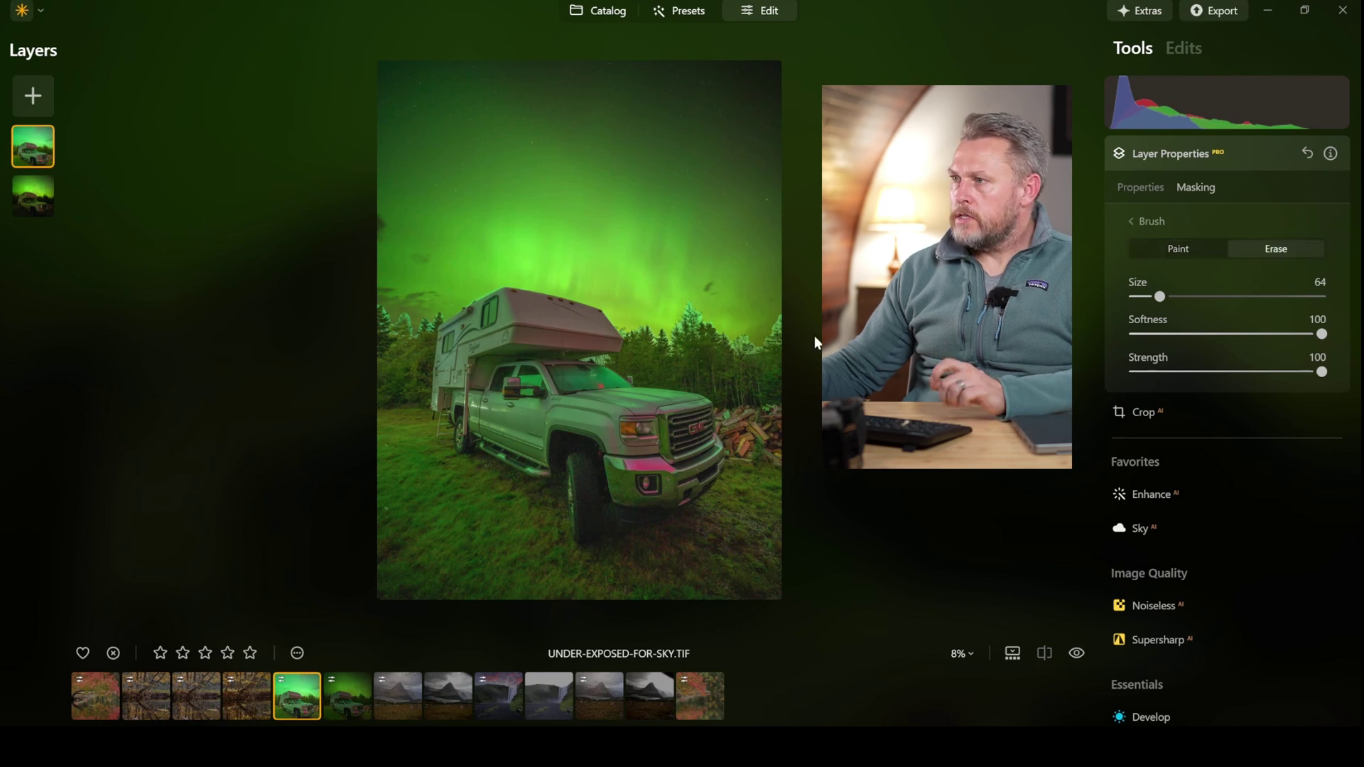
pyautogui.scroll(5, 813, 347)
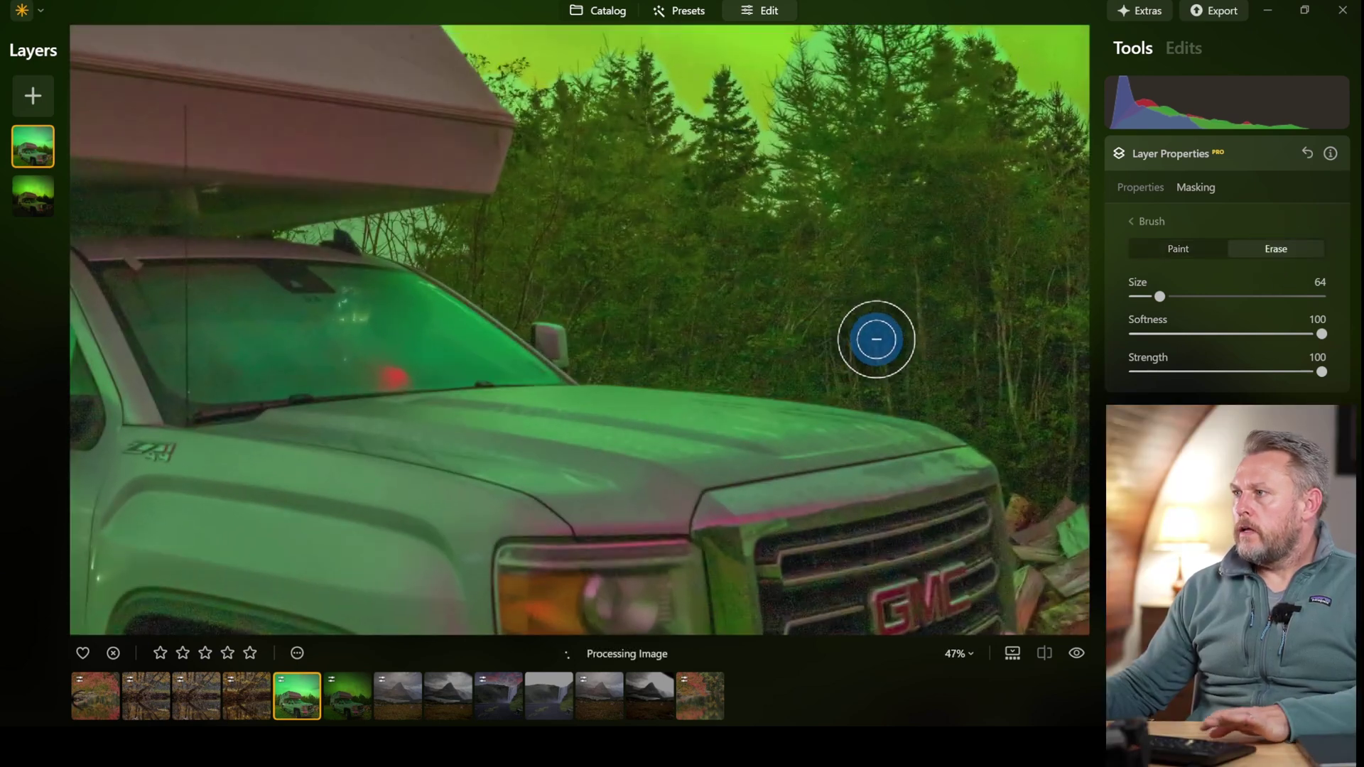
pyautogui.moveTo(792, 346)
pyautogui.mouseDown()
pyautogui.moveTo(741, 372)
pyautogui.moveTo(779, 414)
pyautogui.moveTo(487, 536)
pyautogui.mouseUp()
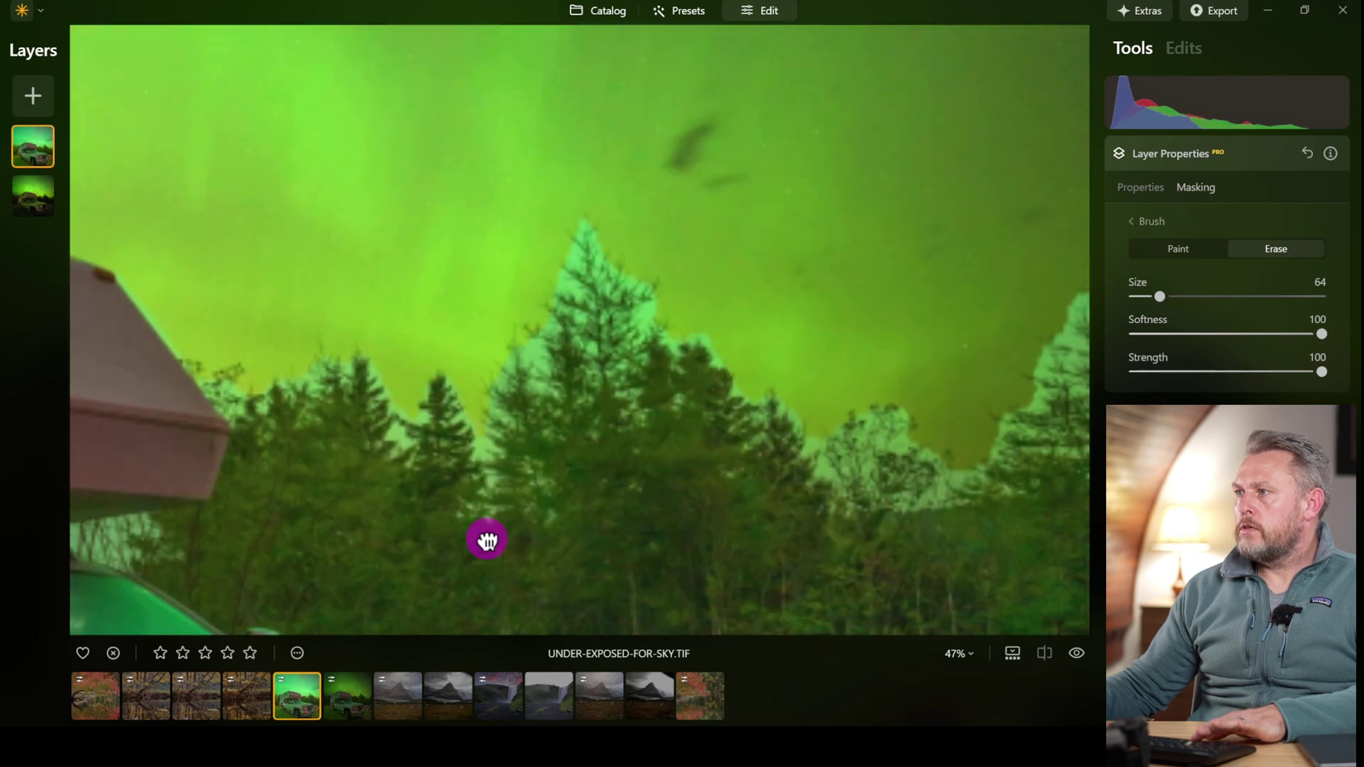
pyautogui.press(']')
pyautogui.press(']')
pyautogui.press(']')
pyautogui.press(']')
pyautogui.press(']')
pyautogui.press(']')
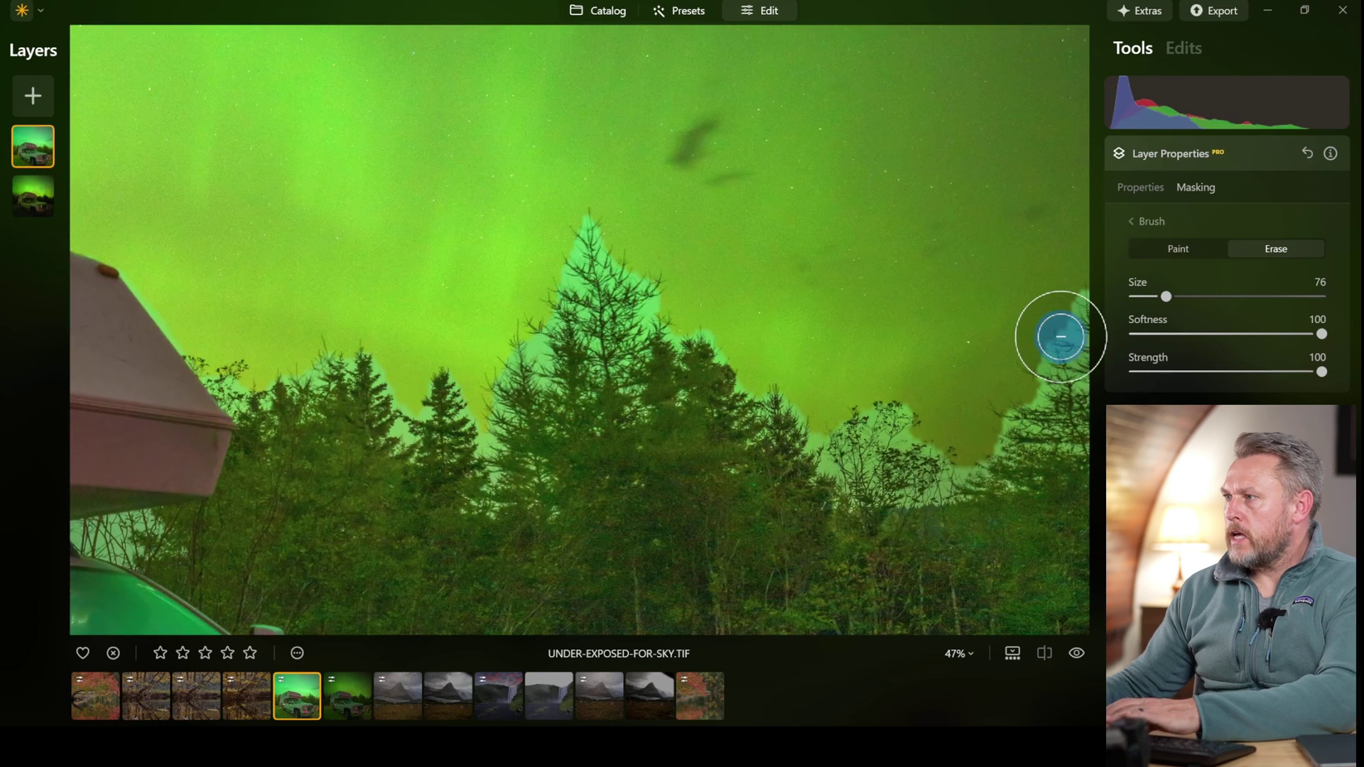
pyautogui.press(']')
pyautogui.press(']')
pyautogui.press(']')
pyautogui.press(']')
pyautogui.press(']')
pyautogui.moveTo(1053, 326)
pyautogui.mouseDown()
pyautogui.moveTo(1004, 404)
pyautogui.moveTo(1005, 354)
pyautogui.moveTo(1035, 295)
pyautogui.moveTo(862, 427)
pyautogui.moveTo(1032, 415)
pyautogui.moveTo(798, 359)
pyautogui.moveTo(599, 234)
pyautogui.moveTo(625, 284)
pyautogui.moveTo(688, 295)
pyautogui.moveTo(518, 377)
pyautogui.moveTo(527, 393)
pyautogui.moveTo(497, 416)
pyautogui.moveTo(299, 374)
pyautogui.moveTo(276, 429)
pyautogui.moveTo(426, 426)
pyautogui.mouseUp()
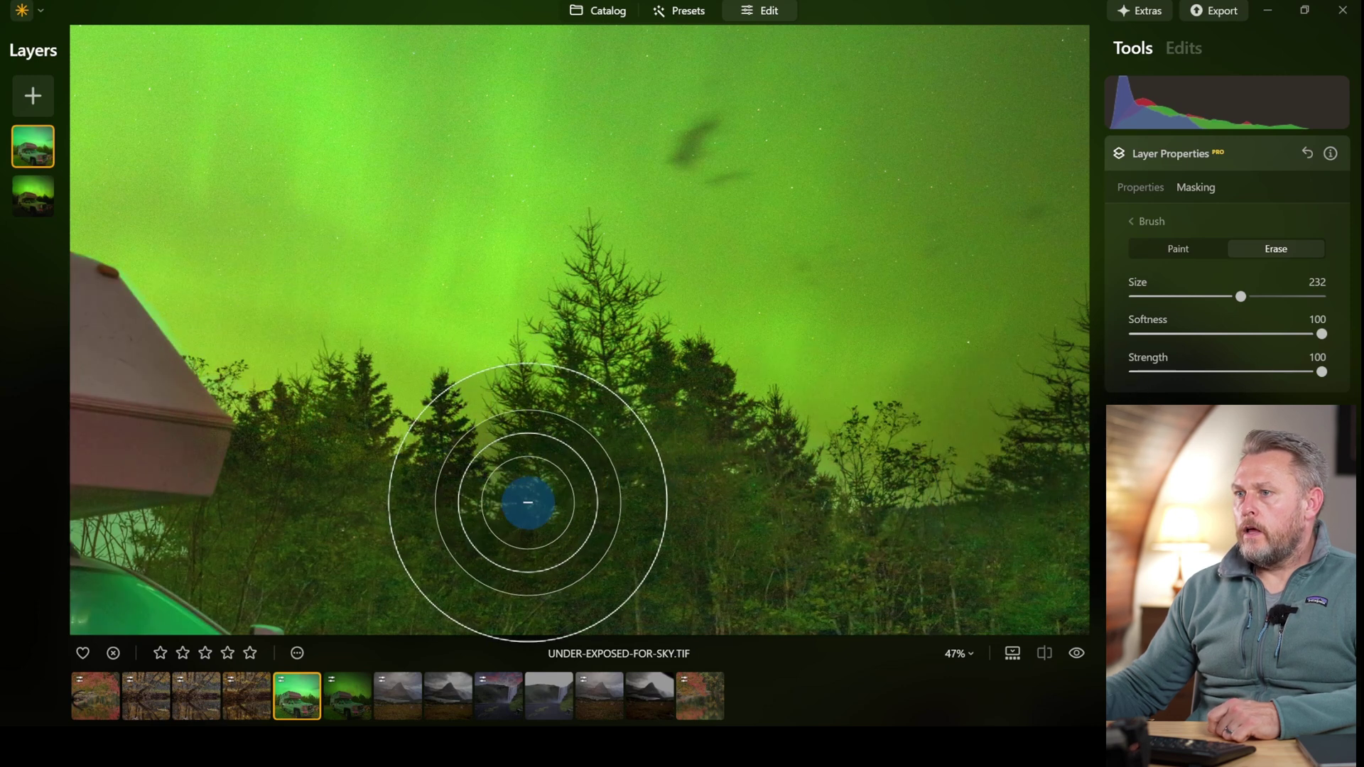
# Erase the bright halo along the camper's front roof edge from the brighter layer's mask with the Brush at size 52.
pyautogui.click(280, 426)
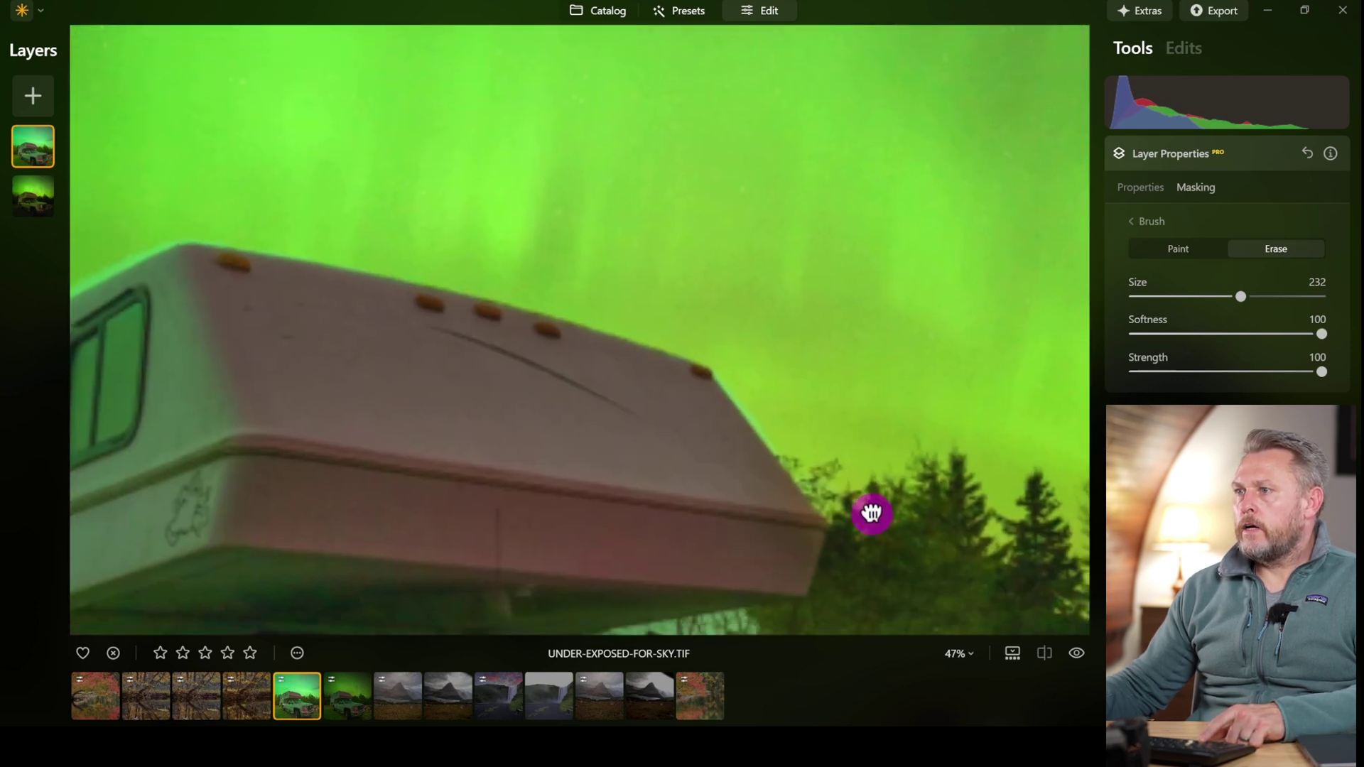
pyautogui.press('[')
pyautogui.press('[')
pyautogui.press('[')
pyautogui.press('[')
pyautogui.press('[')
pyautogui.press('[')
pyautogui.press('[')
pyautogui.press('[')
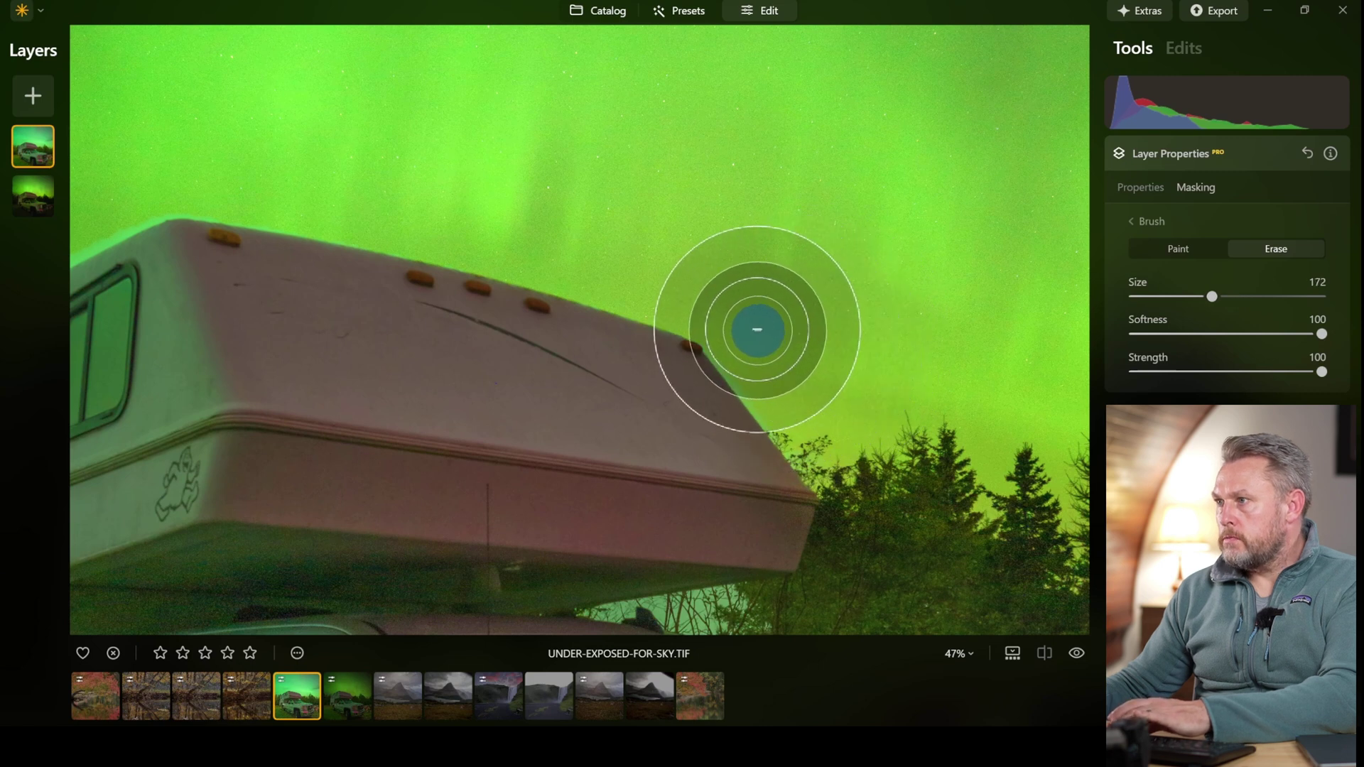
pyautogui.press('[')
pyautogui.press('[')
pyautogui.moveTo(716, 330)
pyautogui.mouseDown()
pyautogui.moveTo(789, 436)
pyautogui.moveTo(840, 481)
pyautogui.moveTo(706, 326)
pyautogui.mouseUp()
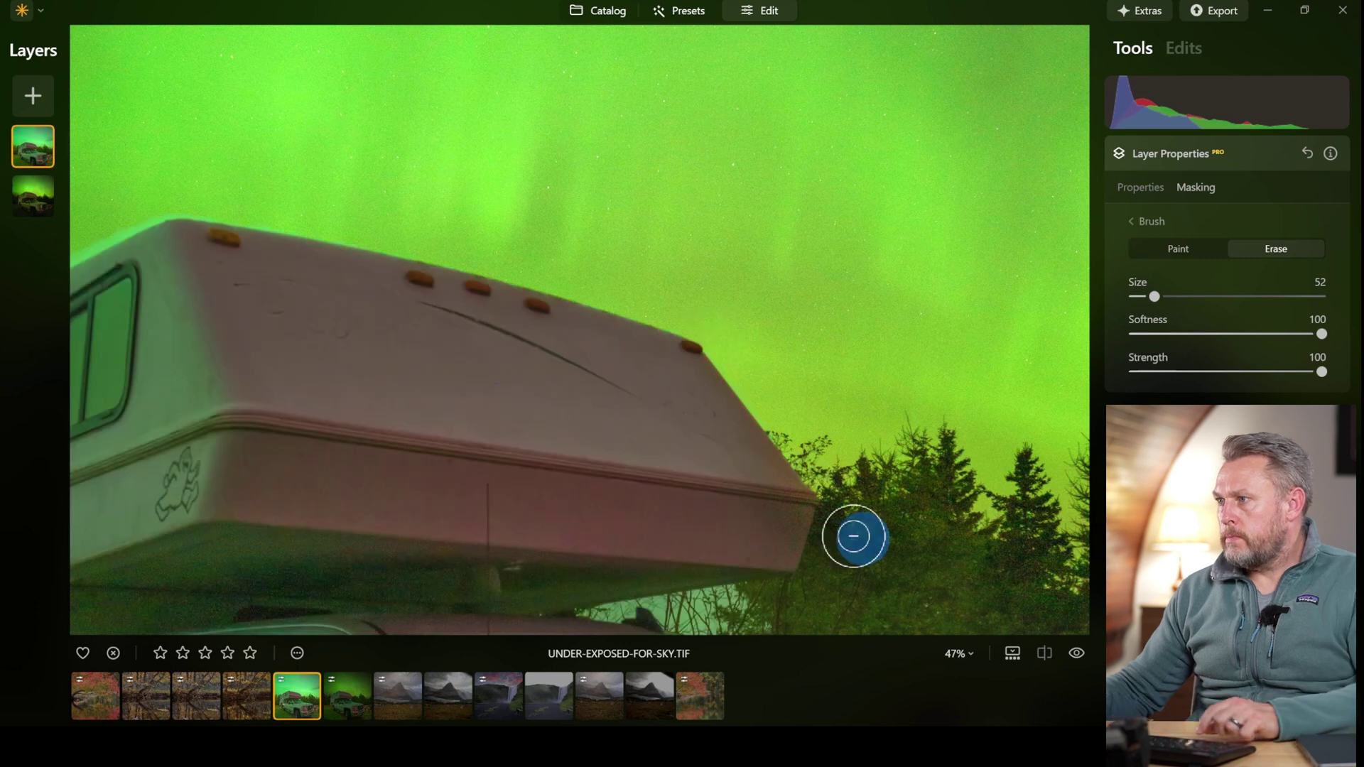
# Erase the bright halo along the camper's roofline above the side window from the brighter layer's mask.
pyautogui.moveTo(265, 371); pyautogui.dragTo(866, 444)
pyautogui.moveTo(627, 381); pyautogui.dragTo(682, 326)
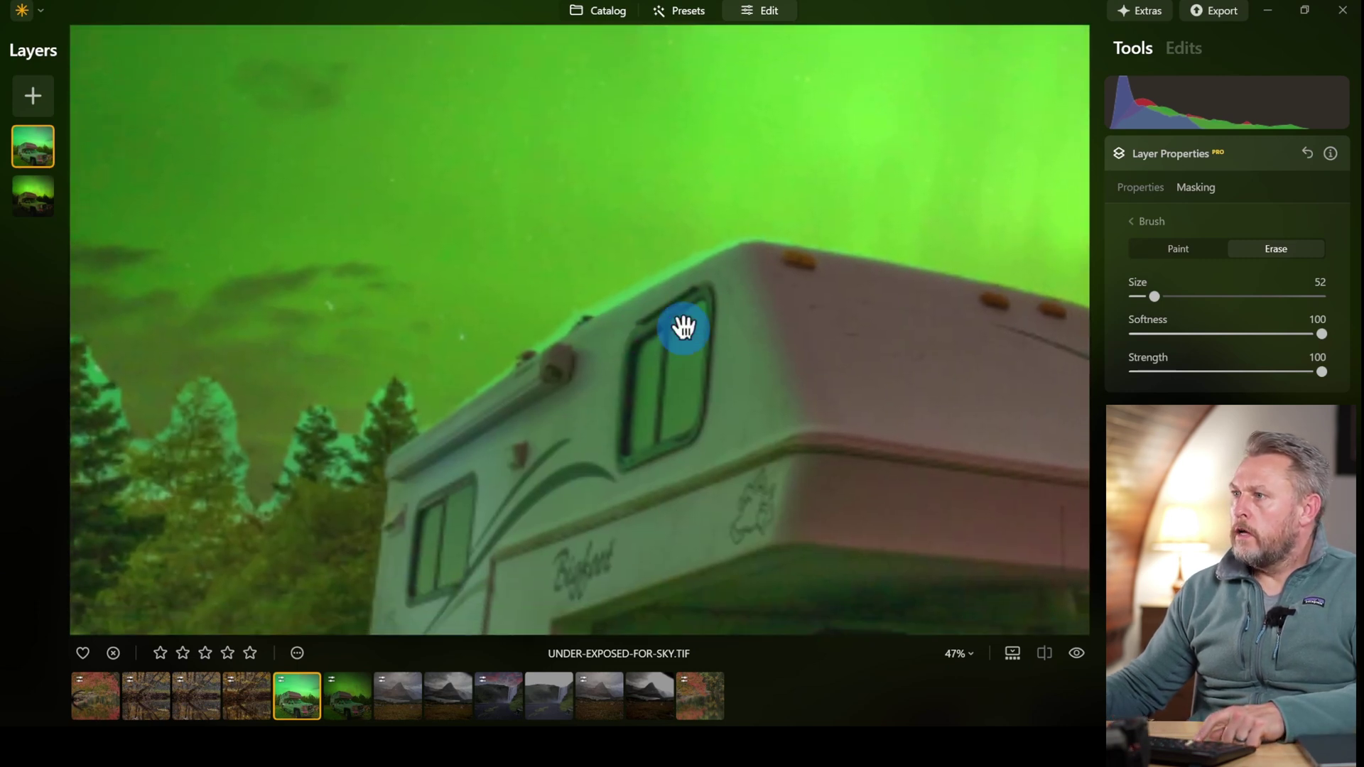
pyautogui.moveTo(796, 221)
pyautogui.mouseDown()
pyautogui.moveTo(825, 219)
pyautogui.moveTo(755, 213)
pyautogui.moveTo(788, 216)
pyautogui.mouseUp()
pyautogui.moveTo(916, 234)
pyautogui.mouseDown()
pyautogui.moveTo(727, 222)
pyautogui.moveTo(547, 319)
pyautogui.moveTo(380, 441)
pyautogui.moveTo(618, 273)
pyautogui.mouseUp()
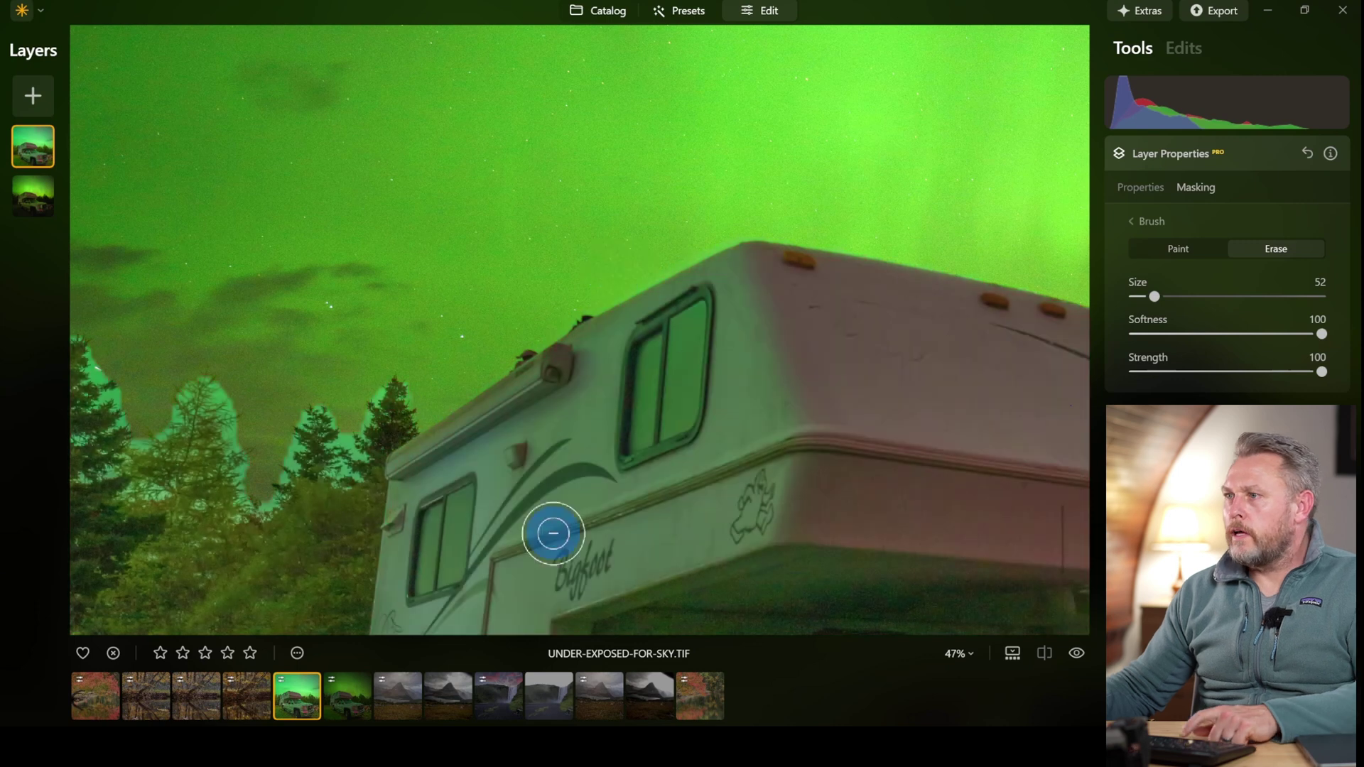
# Erase the bright halo around the trees behind the camper from the brighter layer's mask with the Brush at size 172.
pyautogui.moveTo(478, 542); pyautogui.dragTo(940, 367)
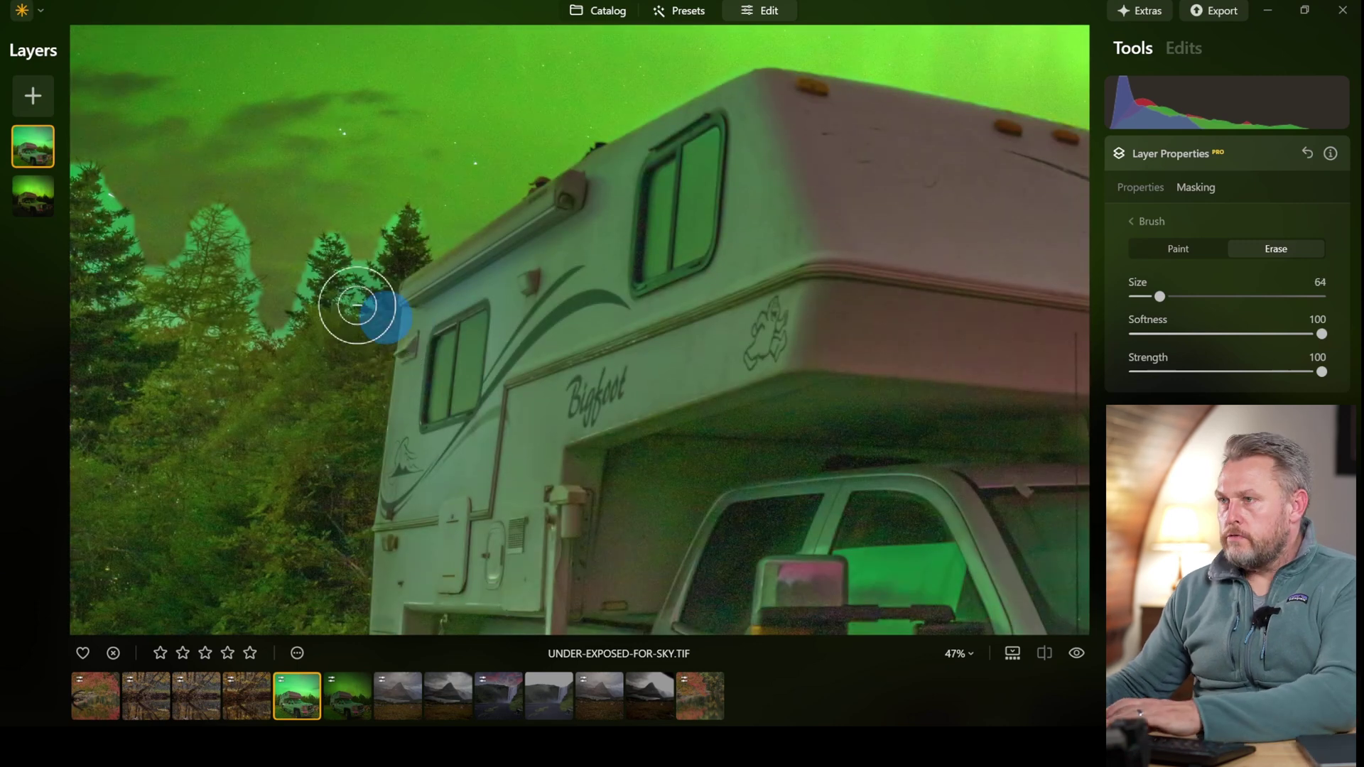
pyautogui.press(']')
pyautogui.press(']')
pyautogui.press(']')
pyautogui.press(']')
pyautogui.press(']')
pyautogui.press(']')
pyautogui.press(']')
pyautogui.press(']')
pyautogui.press(']')
pyautogui.press(']')
pyautogui.press(']')
pyautogui.press(']')
pyautogui.moveTo(390, 207)
pyautogui.mouseDown()
pyautogui.moveTo(220, 283)
pyautogui.moveTo(59, 181)
pyautogui.moveTo(158, 213)
pyautogui.moveTo(269, 192)
pyautogui.mouseUp()
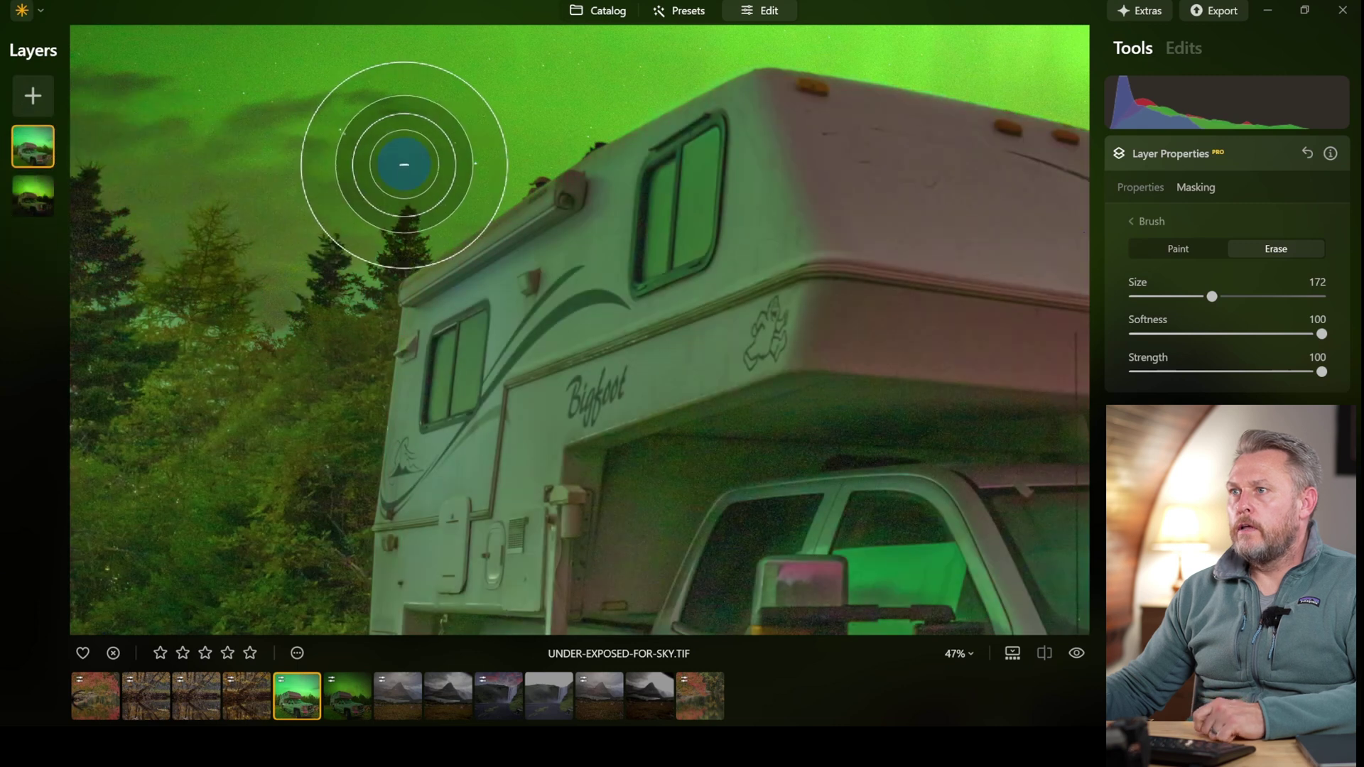
pyautogui.moveTo(240, 293)
pyautogui.mouseDown()
pyautogui.moveTo(92, 258)
pyautogui.moveTo(291, 261)
pyautogui.moveTo(145, 287)
pyautogui.mouseUp()
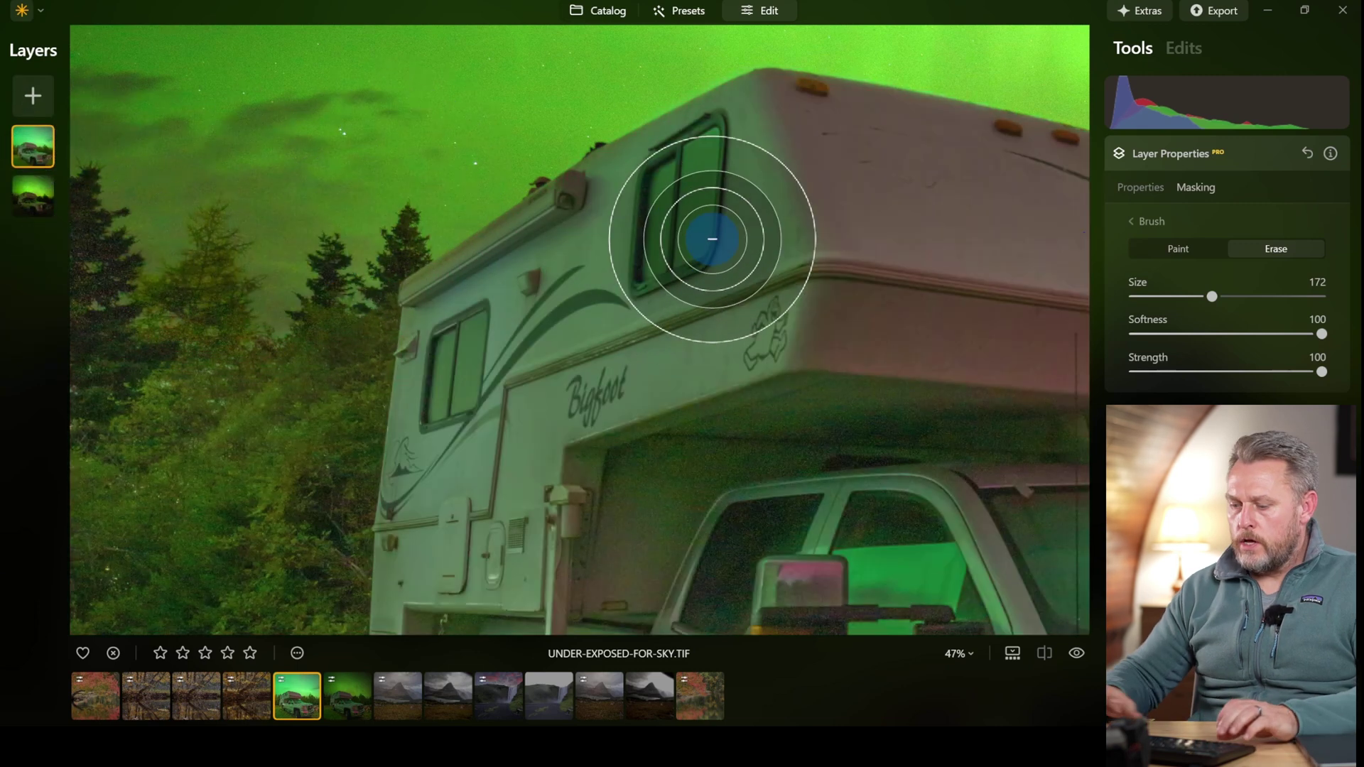
pyautogui.hotkey('ctrl', '0')
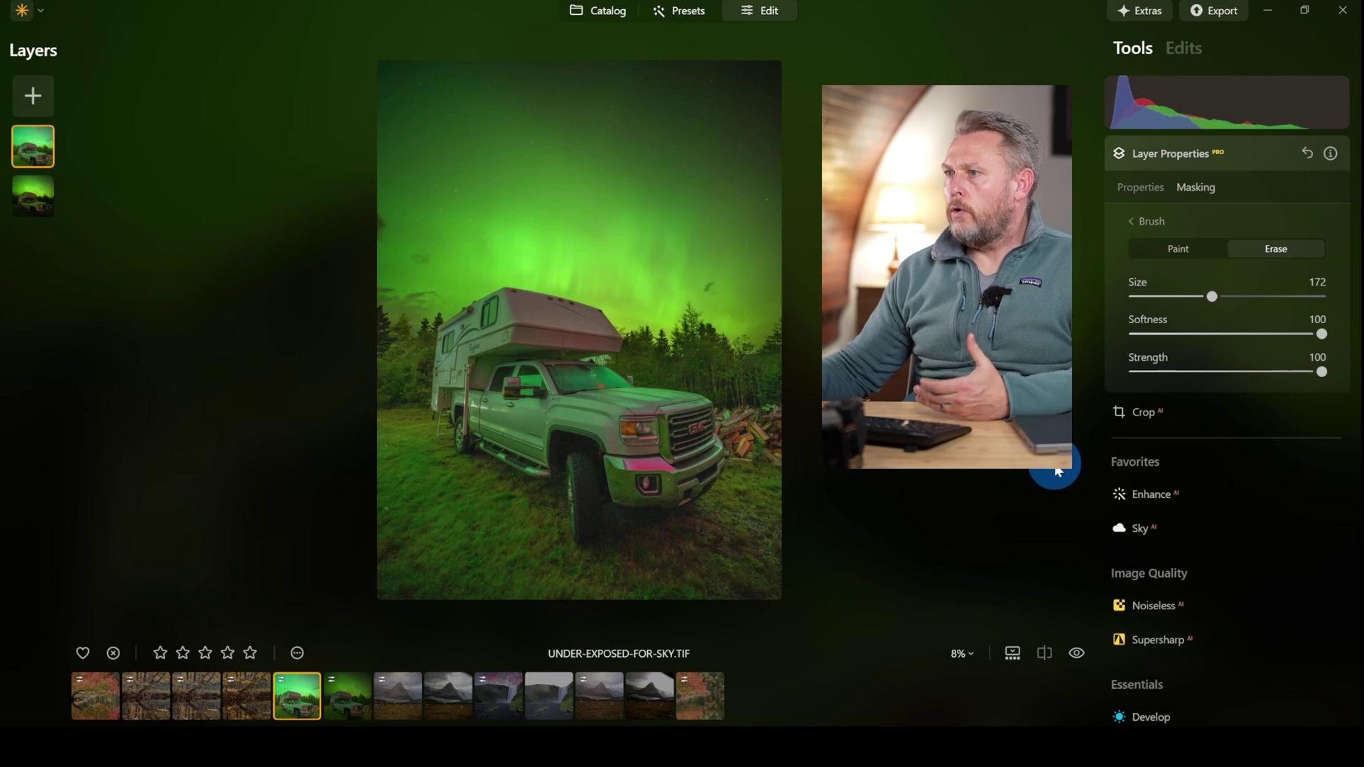
pyautogui.moveTo(792, 345)
pyautogui.mouseDown()
pyautogui.moveTo(765, 353)
pyautogui.moveTo(807, 488)
pyautogui.moveTo(758, 368)
pyautogui.moveTo(774, 433)
pyautogui.moveTo(755, 389)
pyautogui.moveTo(807, 396)
pyautogui.mouseUp()
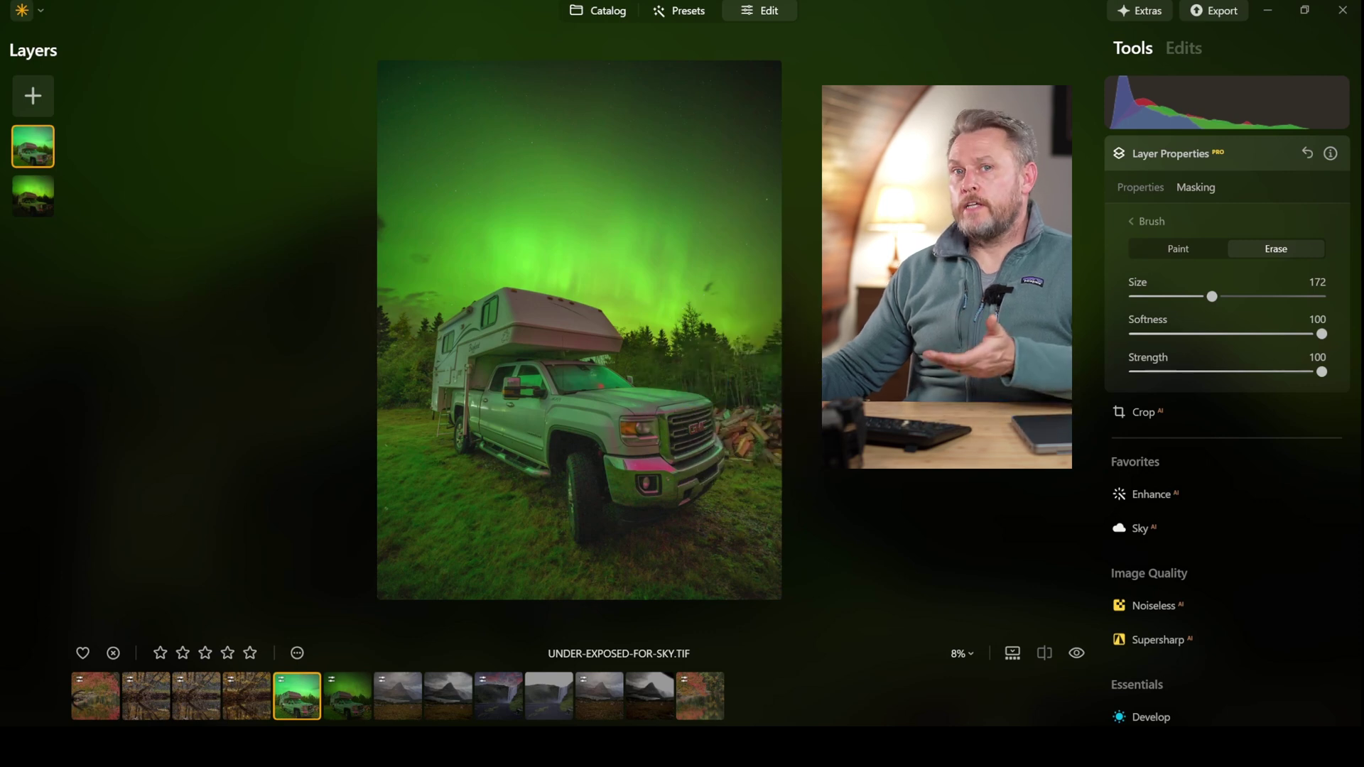
# Try the masked brighter layer at 80 and 61 opacity, ending with its opacity at 100.
pyautogui.click(1149, 187)
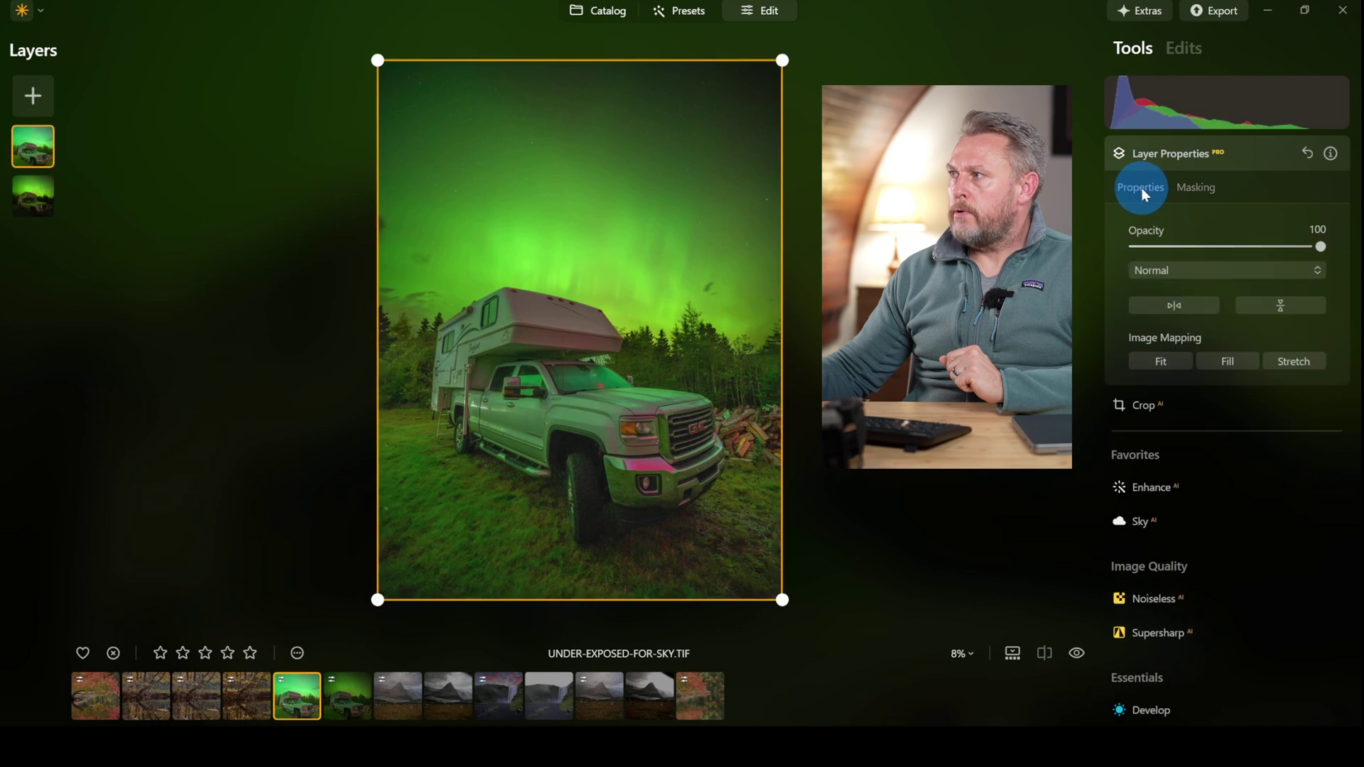
pyautogui.click(1323, 231)
pyautogui.click(1320, 248)
pyautogui.moveTo(1319, 247); pyautogui.dragTo(1282, 252)
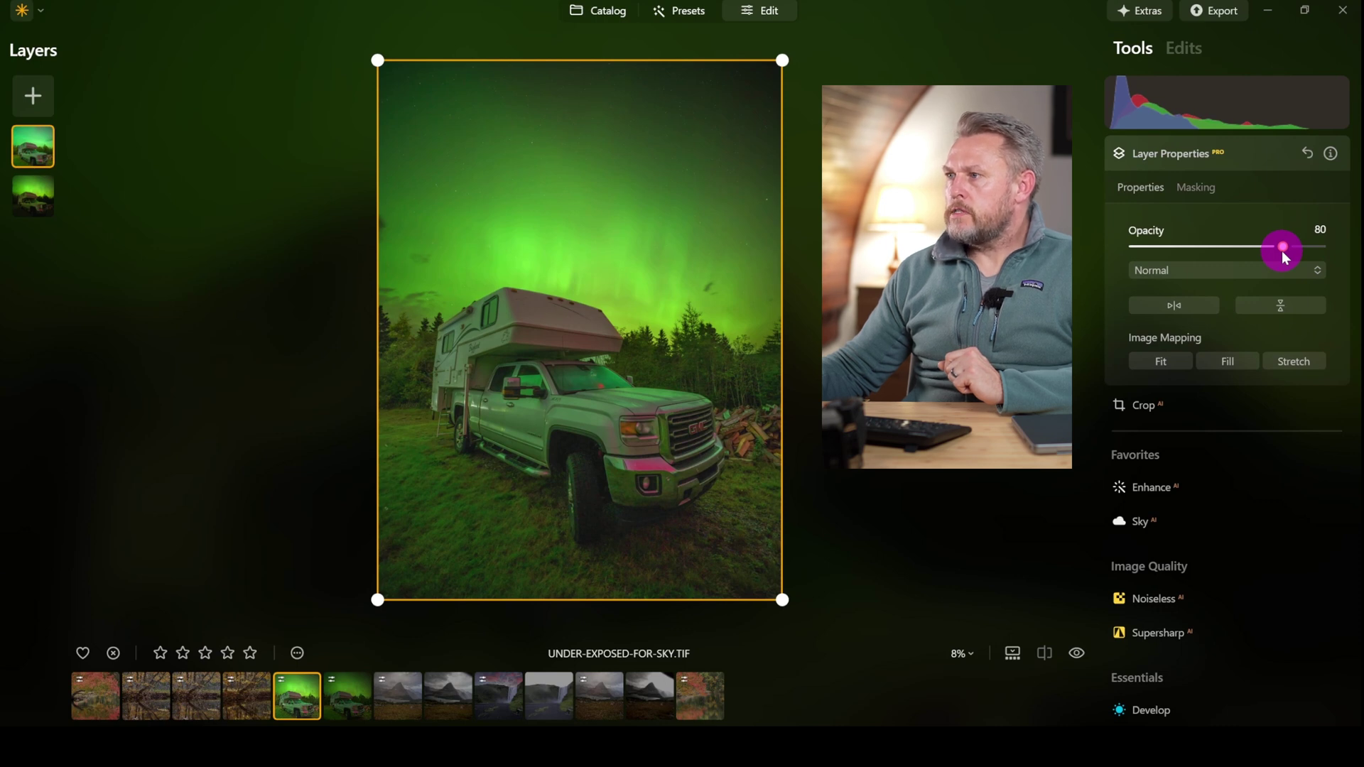
pyautogui.moveTo(1283, 249); pyautogui.dragTo(1358, 255)
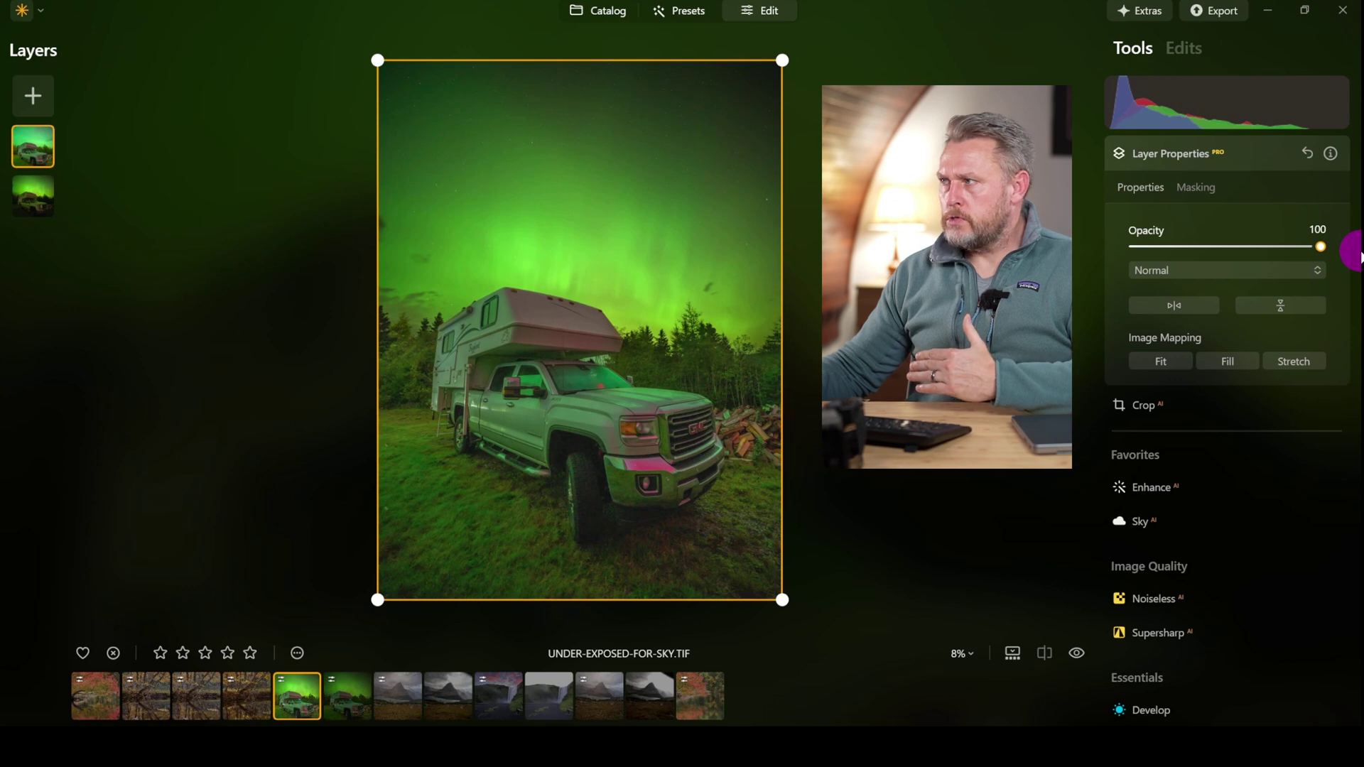
pyautogui.moveTo(1320, 246); pyautogui.dragTo(1252, 248)
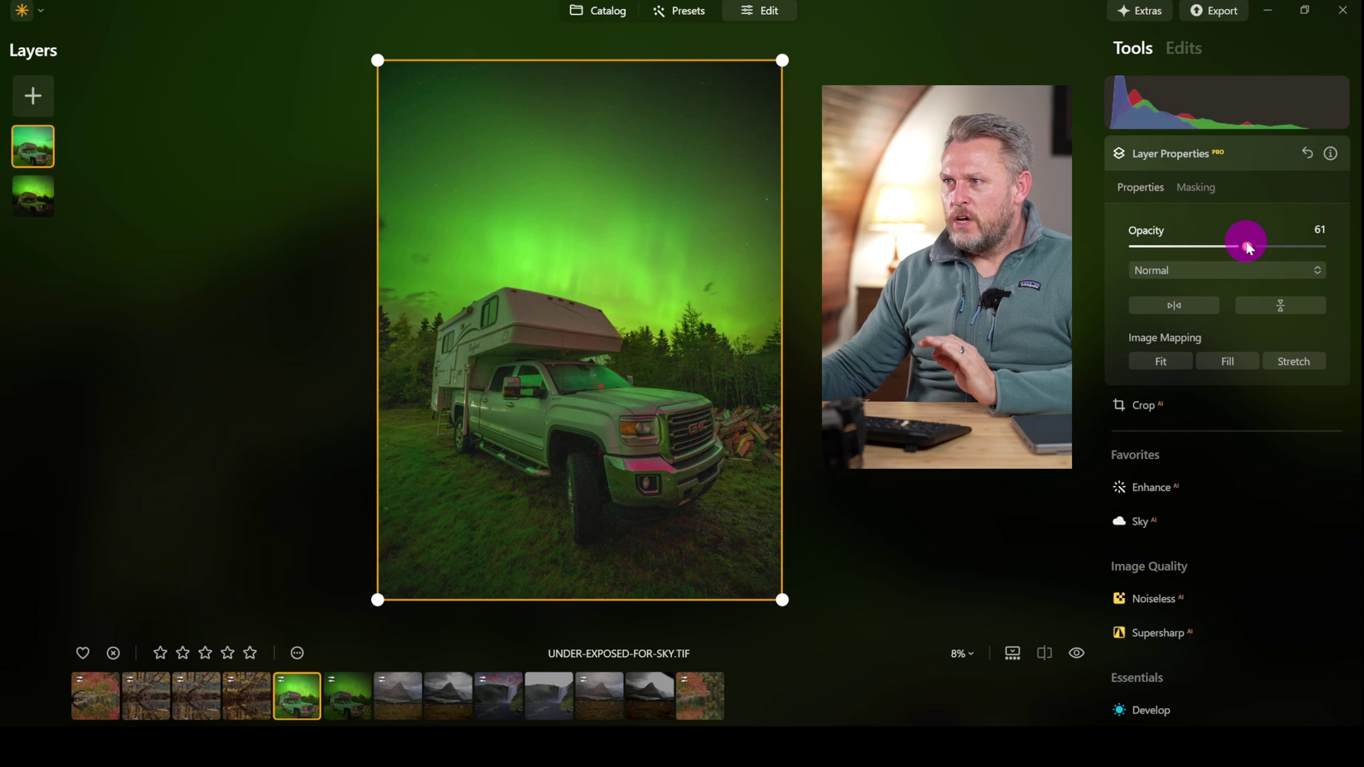
pyautogui.moveTo(1247, 247); pyautogui.dragTo(1358, 250)
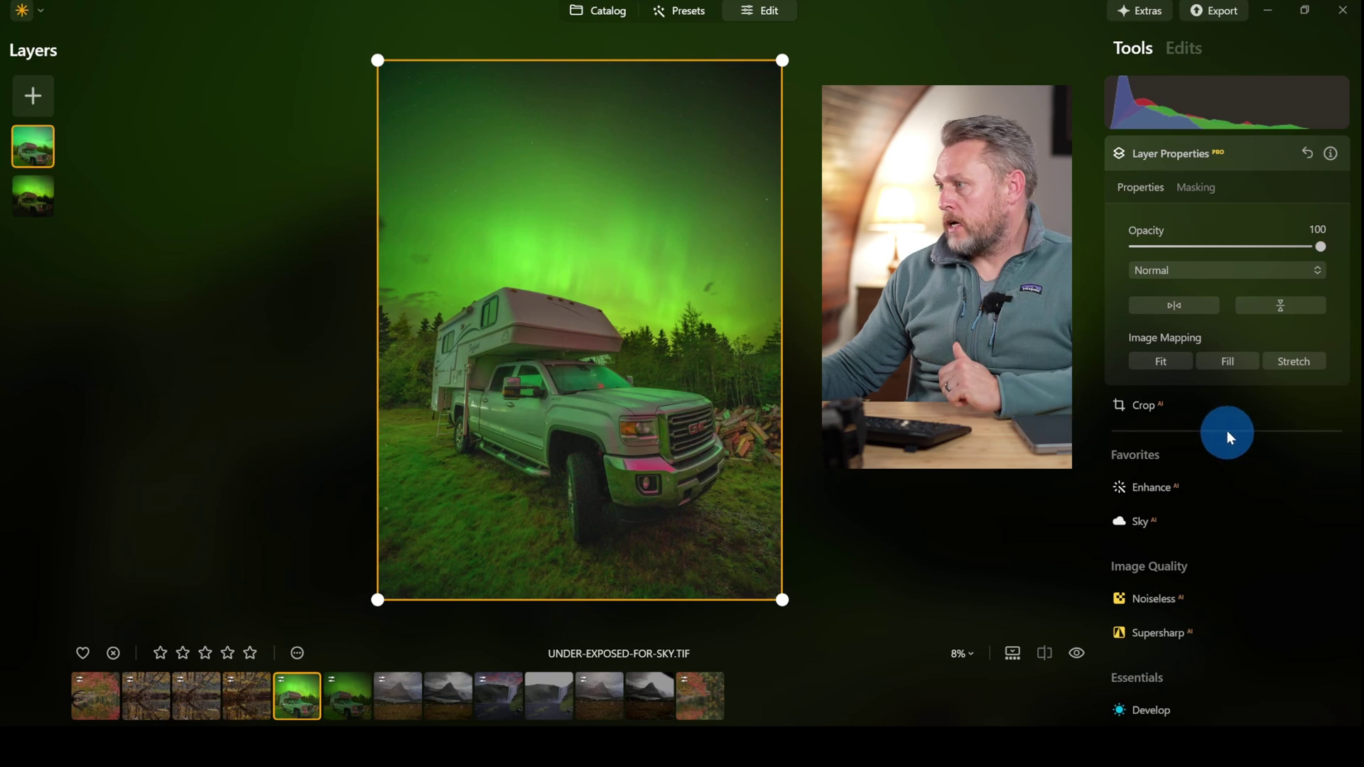
# Lower the brighter layer's Develop Exposure to -0.46, trying Shadows at -21 and returning it to 0.
pyautogui.click(1147, 708)
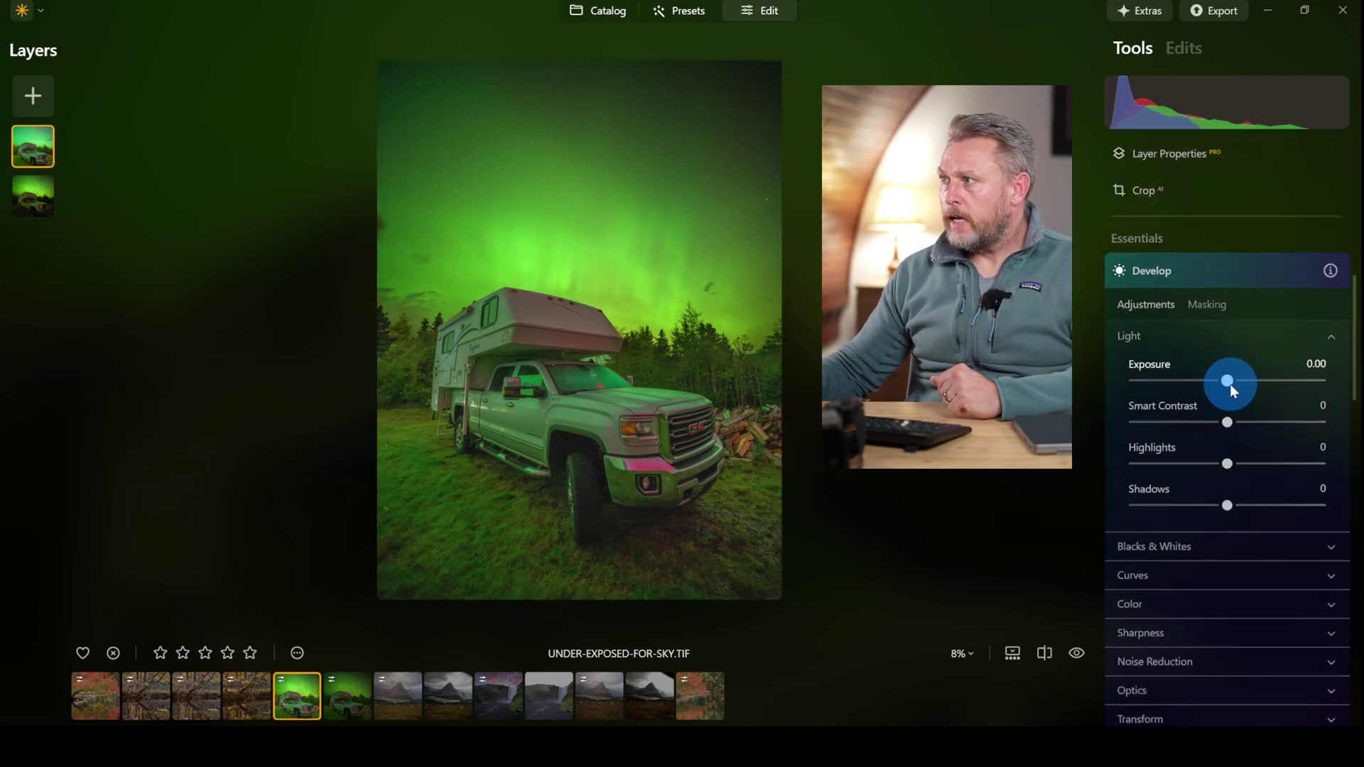
pyautogui.moveTo(1226, 382); pyautogui.dragTo(1219, 384)
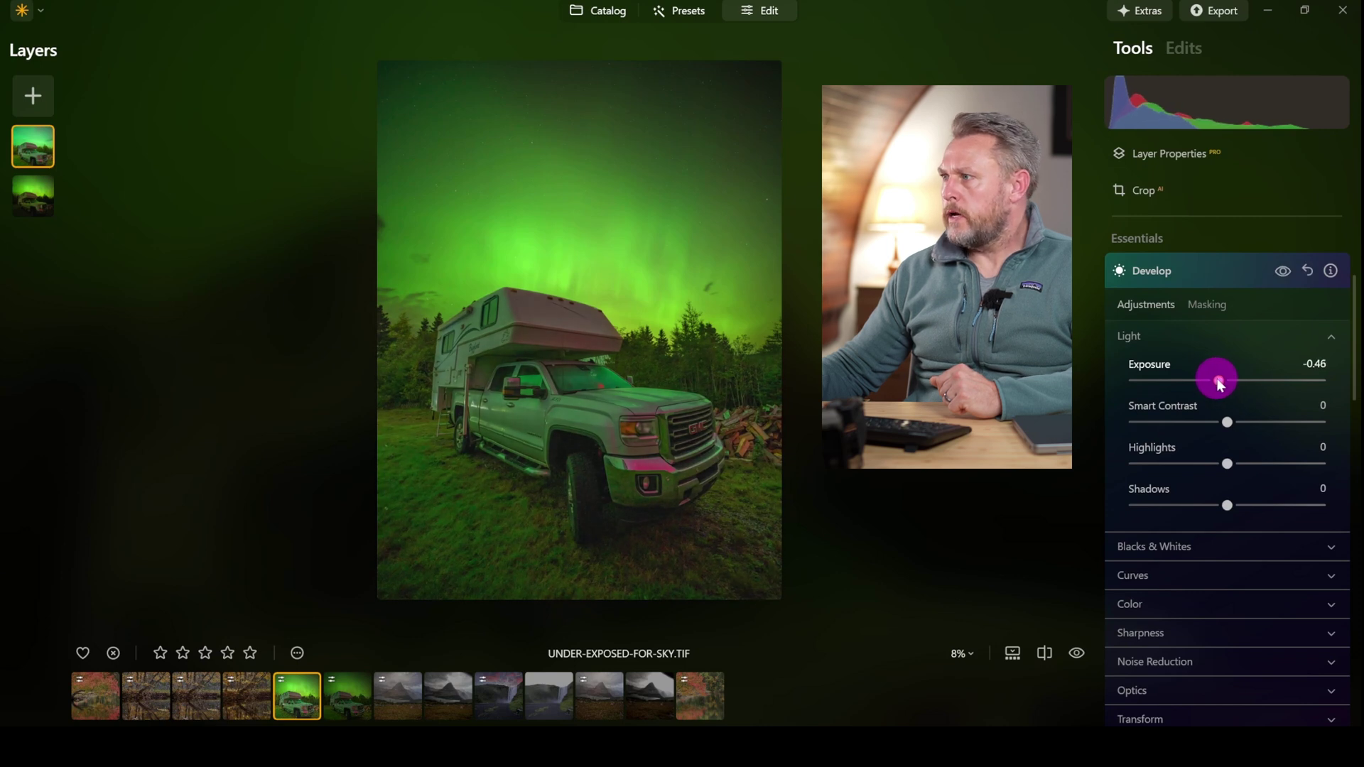
pyautogui.moveTo(1229, 505); pyautogui.dragTo(1208, 504)
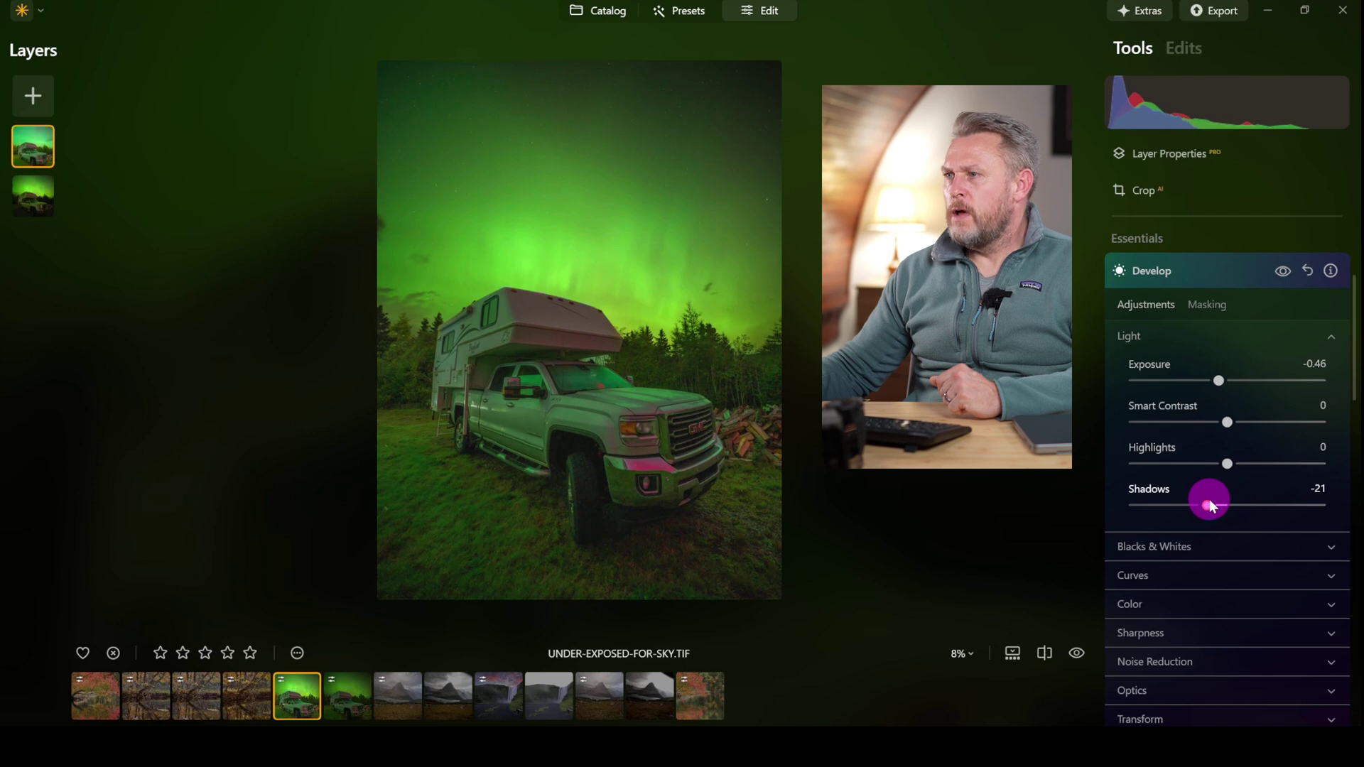
pyautogui.moveTo(1221, 506); pyautogui.dragTo(1229, 506)
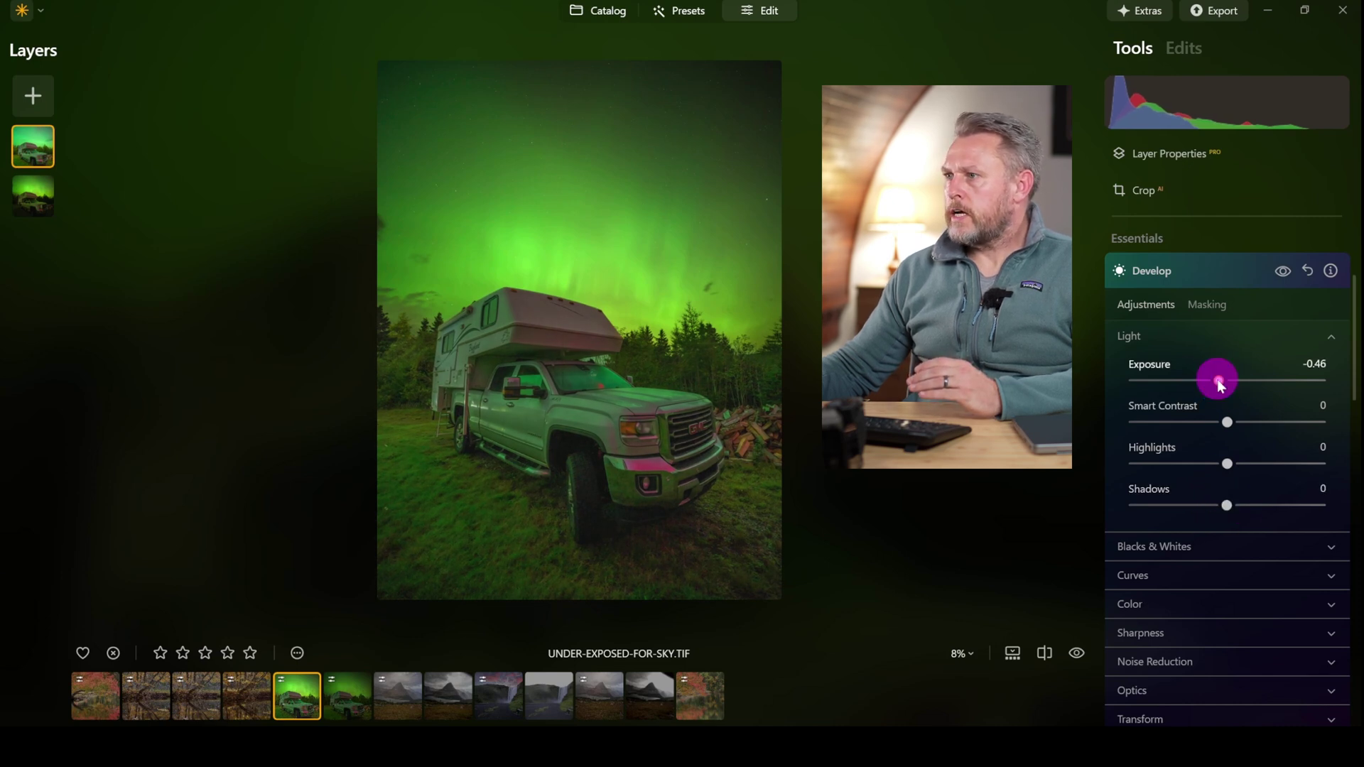
pyautogui.moveTo(1216, 380); pyautogui.dragTo(1217, 380)
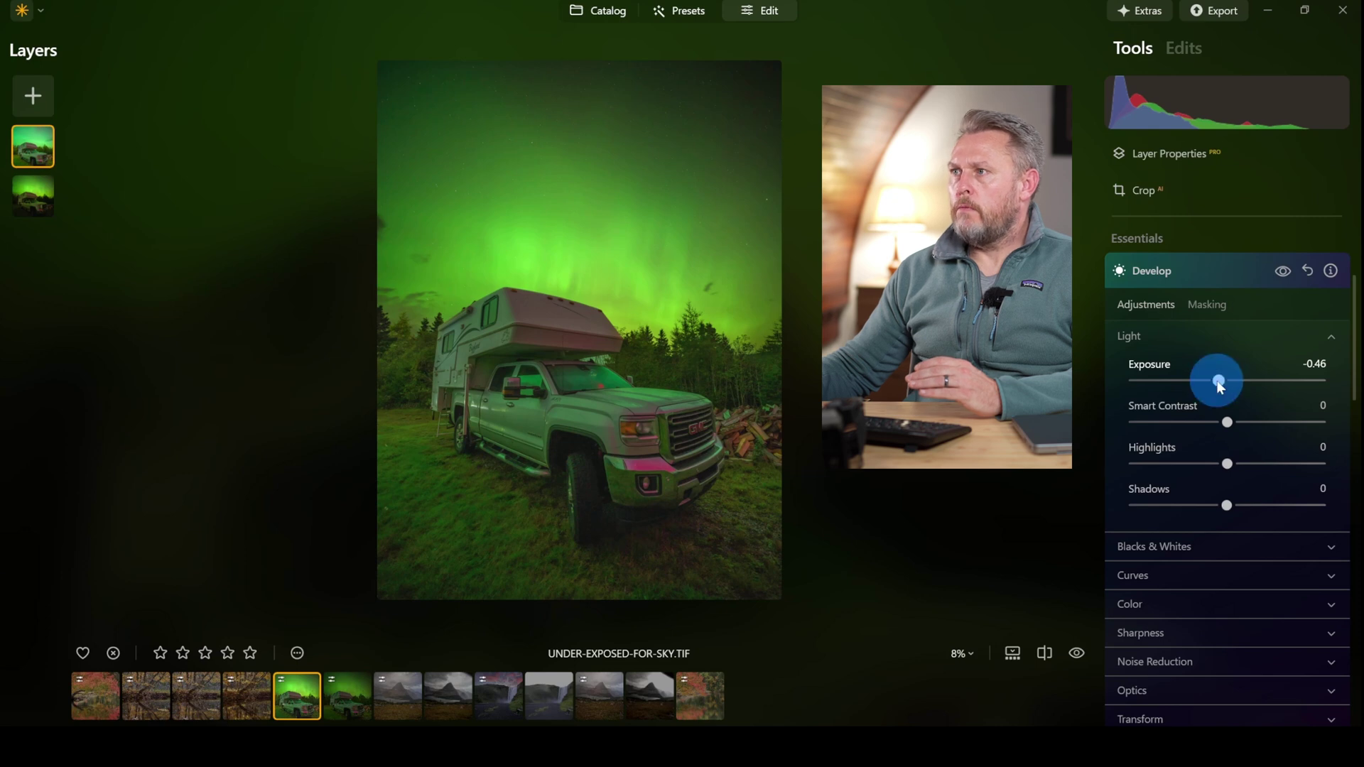
# Hide the brighter truck layer and show it again to compare the blend with the underexposed base image.
pyautogui.rightClick(35, 156)
pyautogui.click(82, 180)
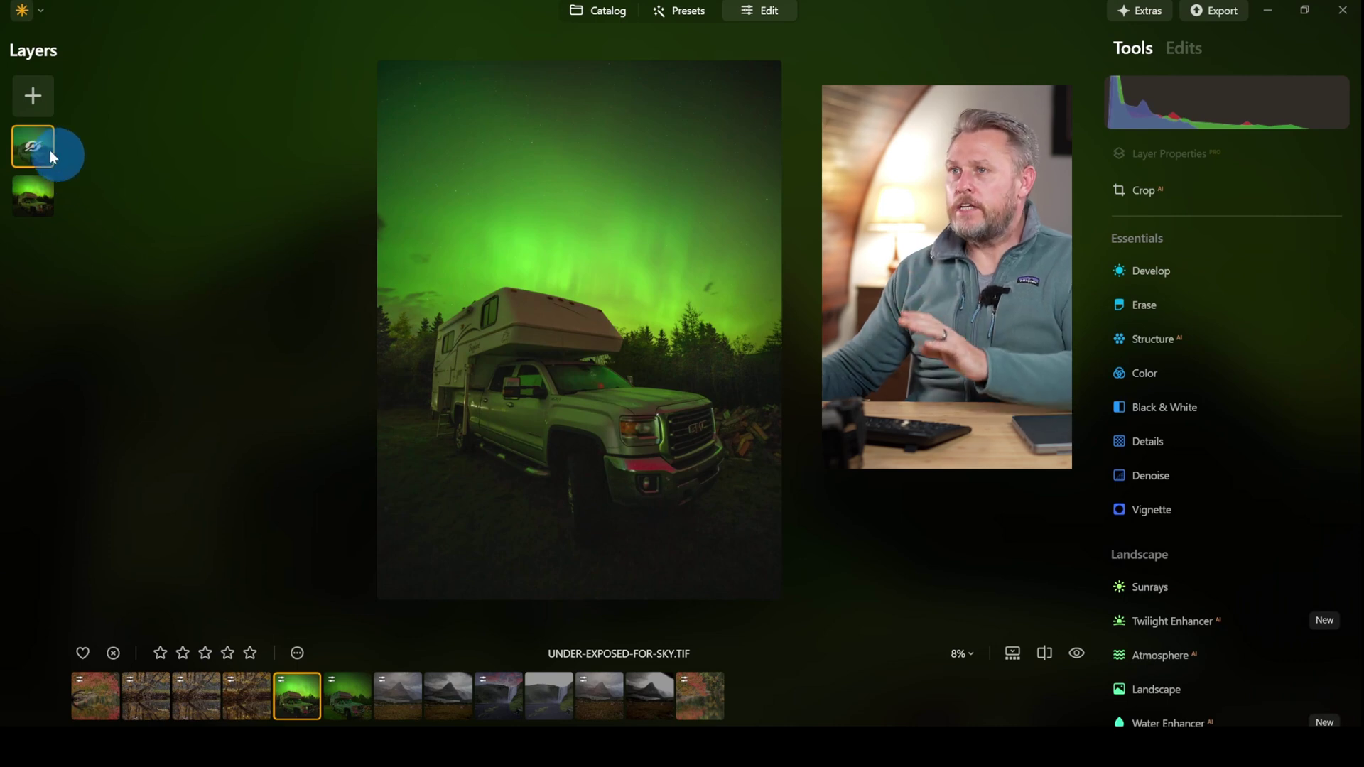
pyautogui.rightClick(36, 155)
pyautogui.click(69, 173)
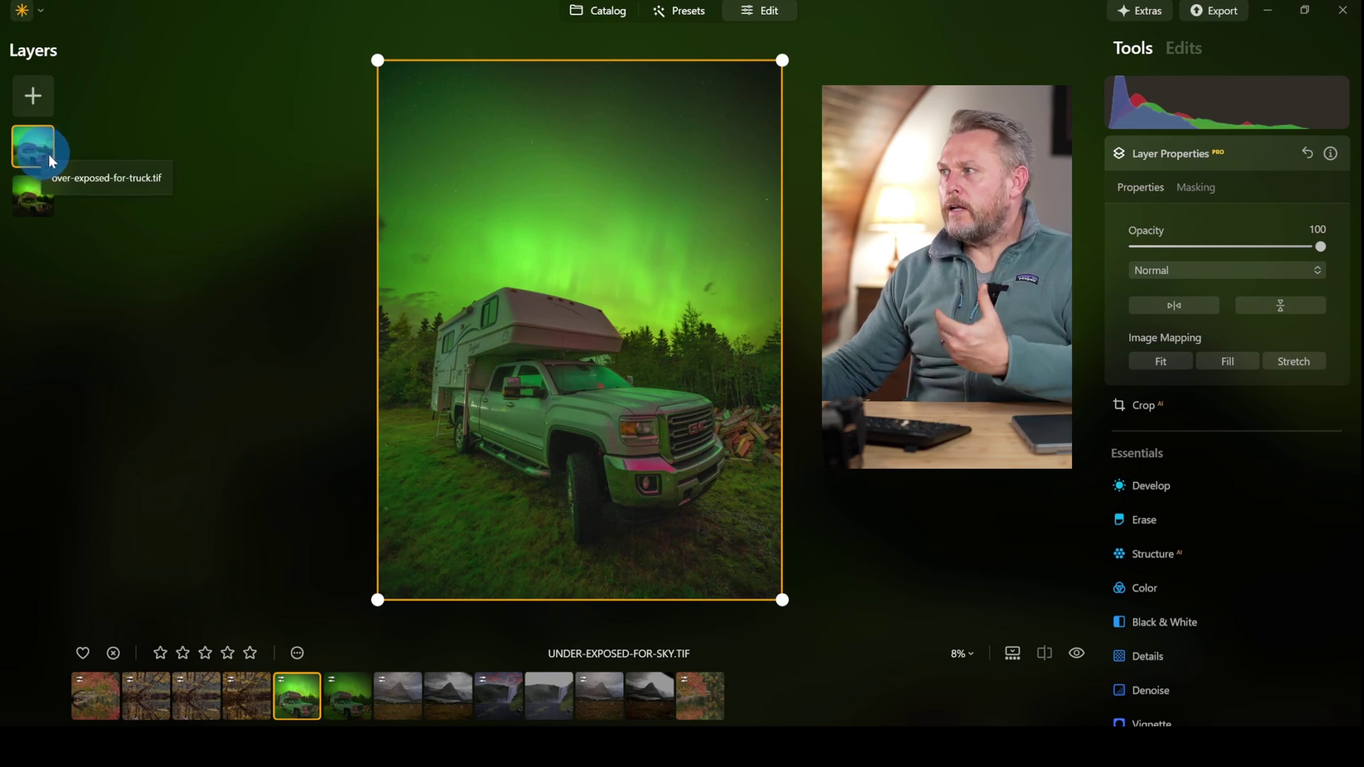
# Darken the brighter truck layer further with a new Develop adjustment at Exposure -0.31.
pyautogui.click(1208, 487)
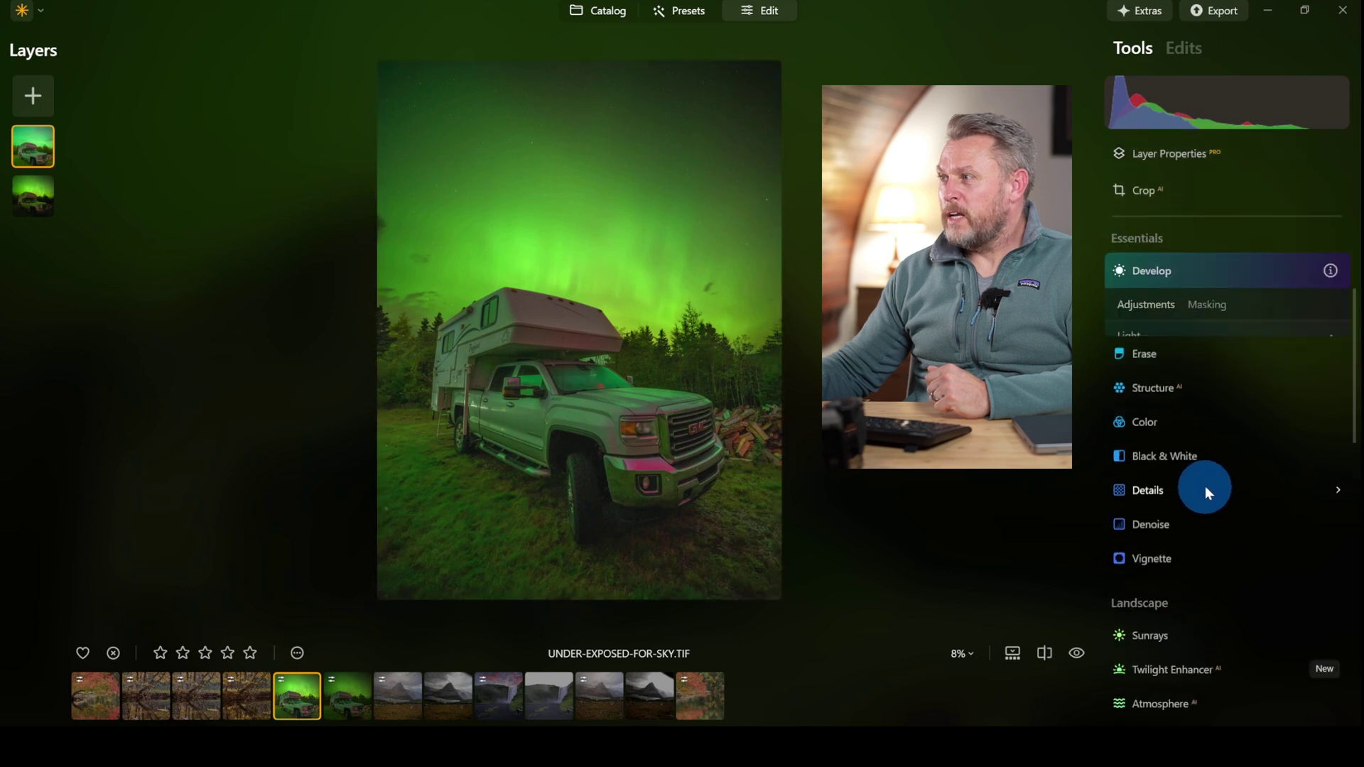
pyautogui.moveTo(1228, 381); pyautogui.dragTo(1222, 382)
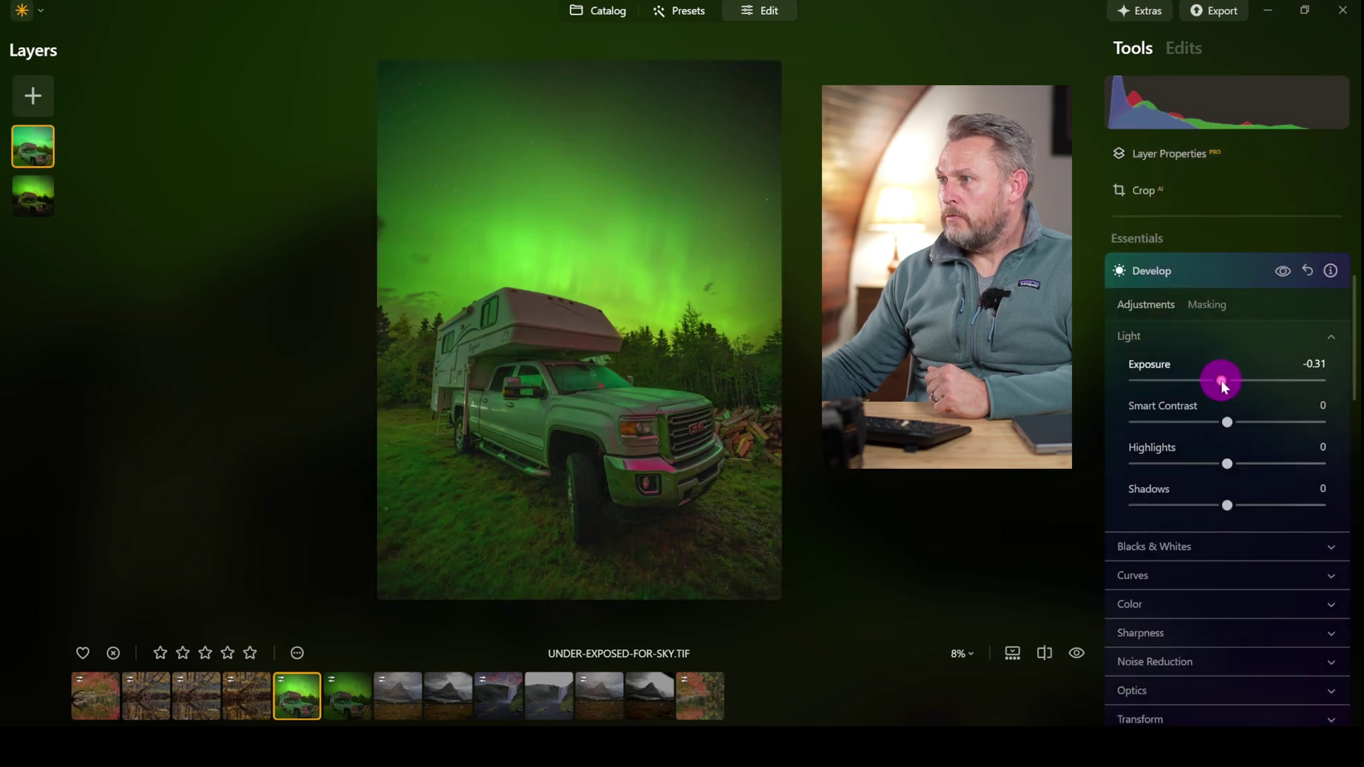